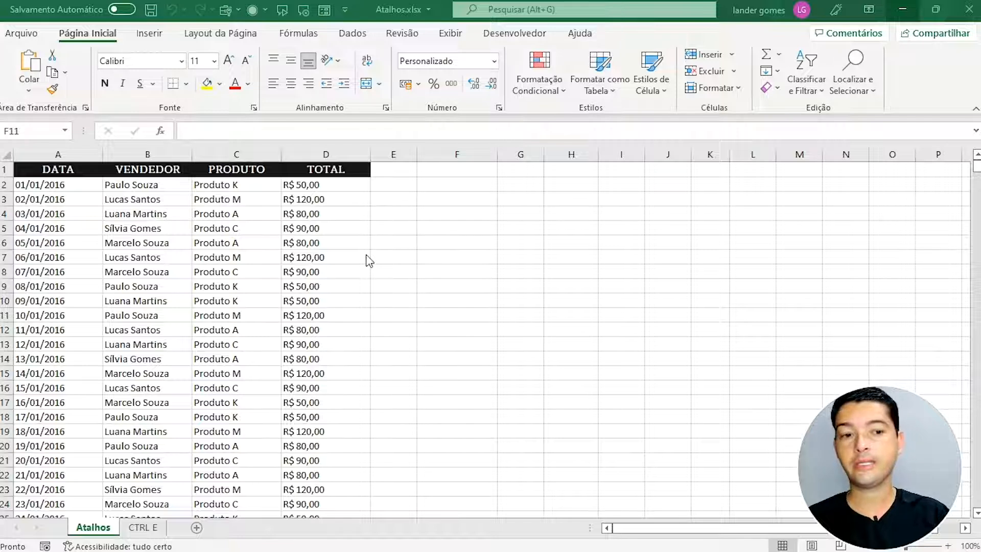
# Step: Activate the spreadsheet and select, then deselect, empty ranges beside the table
pyautogui.click(396, 262)
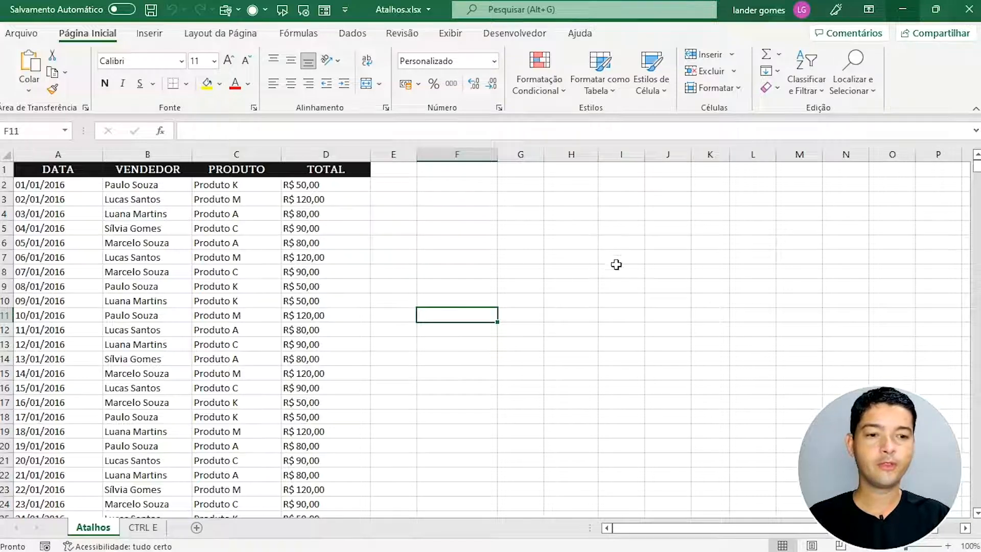
pyautogui.click(612, 244)
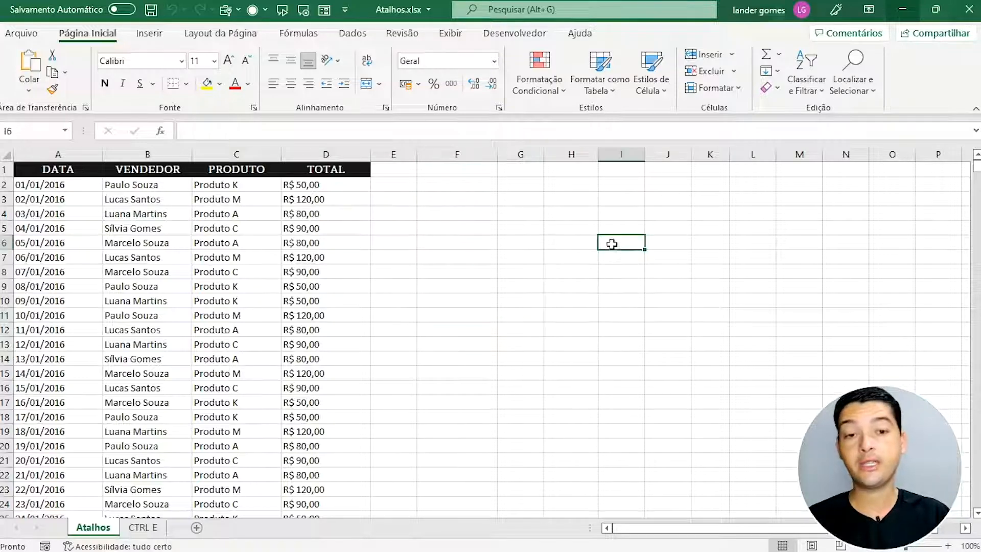
pyautogui.moveTo(486, 199); pyautogui.dragTo(863, 391)
pyautogui.click(713, 430)
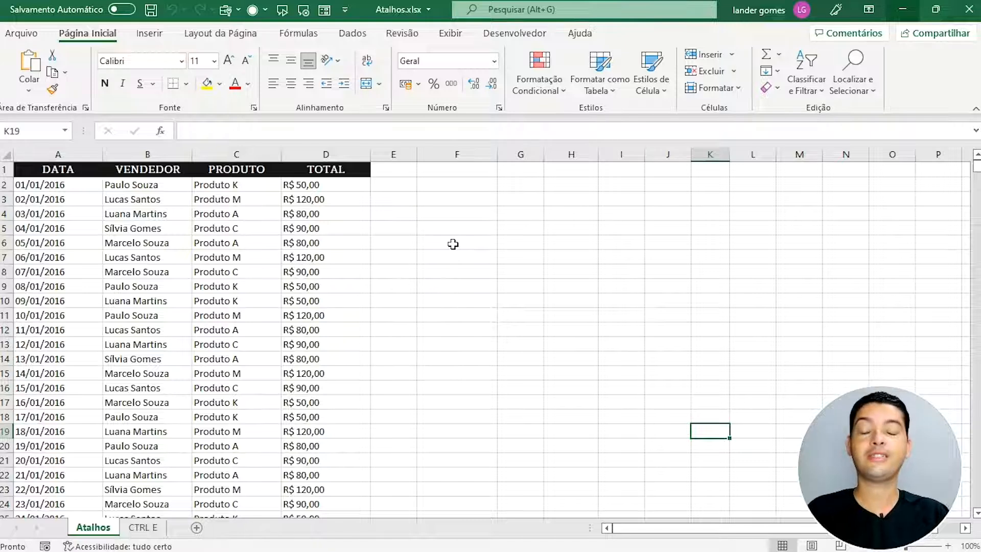
pyautogui.moveTo(440, 214); pyautogui.dragTo(674, 447)
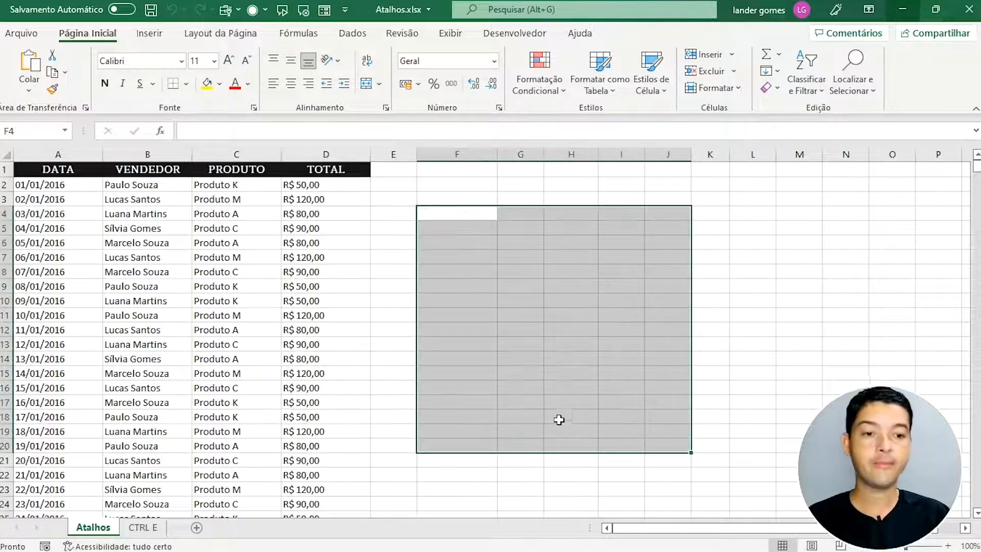
pyautogui.click(513, 348)
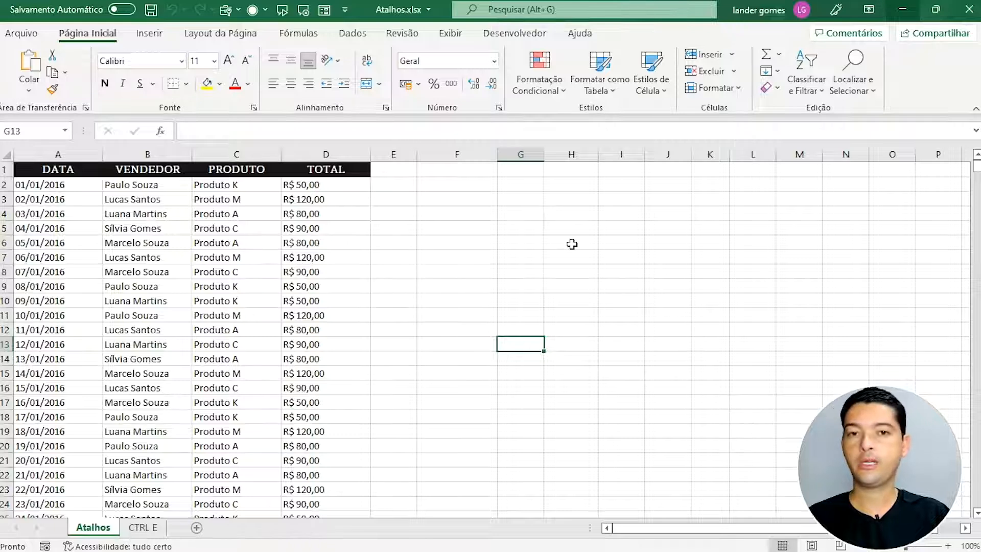
# Step: Turn the sheet's gridlines off and back on from the View ribbon
pyautogui.click(449, 37)
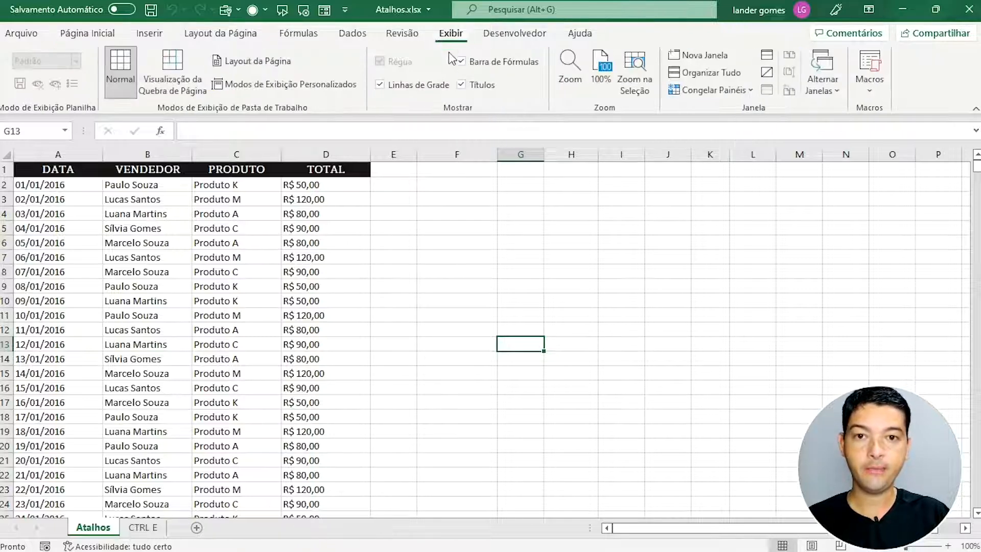
pyautogui.click(426, 86)
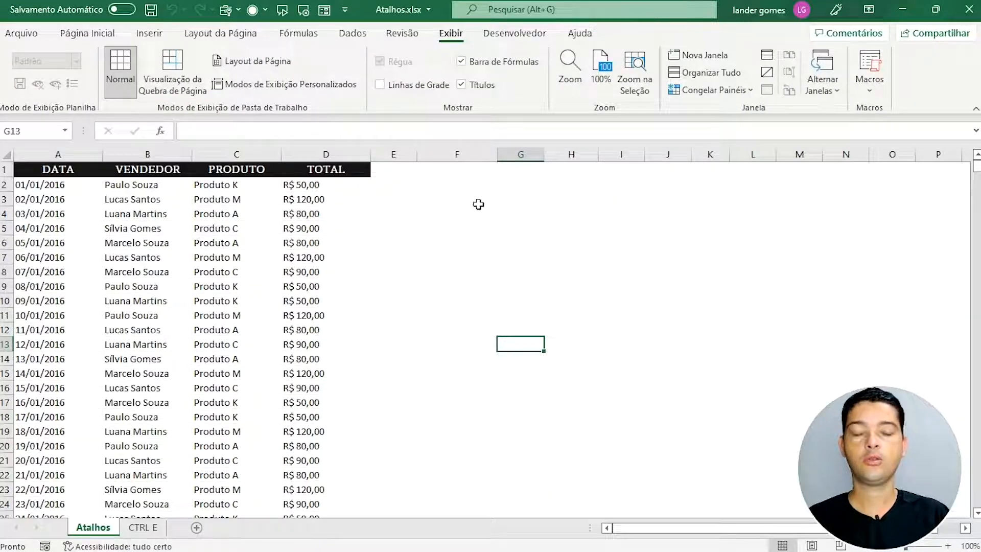
pyautogui.click(398, 86)
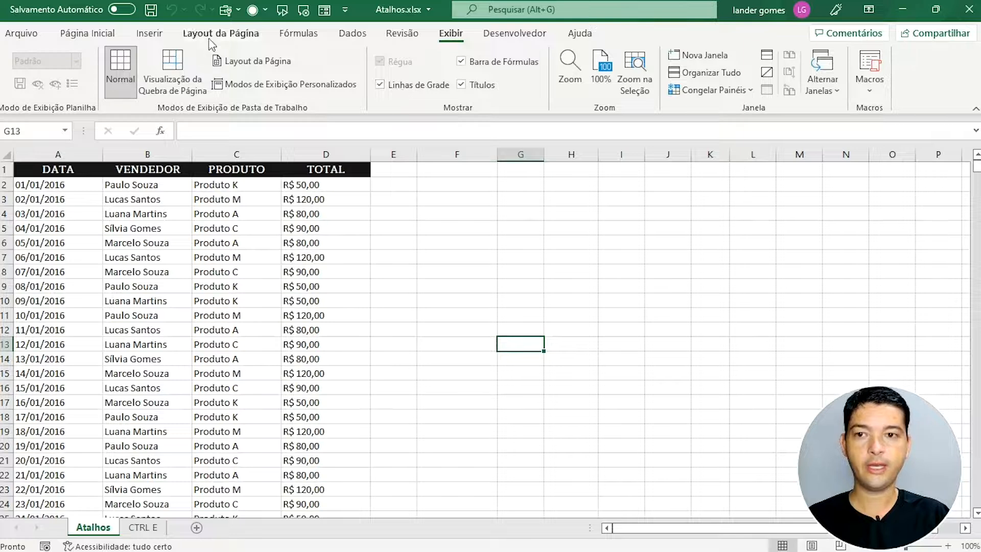
pyautogui.click(90, 38)
pyautogui.click(552, 259)
pyautogui.press('Left')
pyautogui.press('Left')
pyautogui.press('Left')
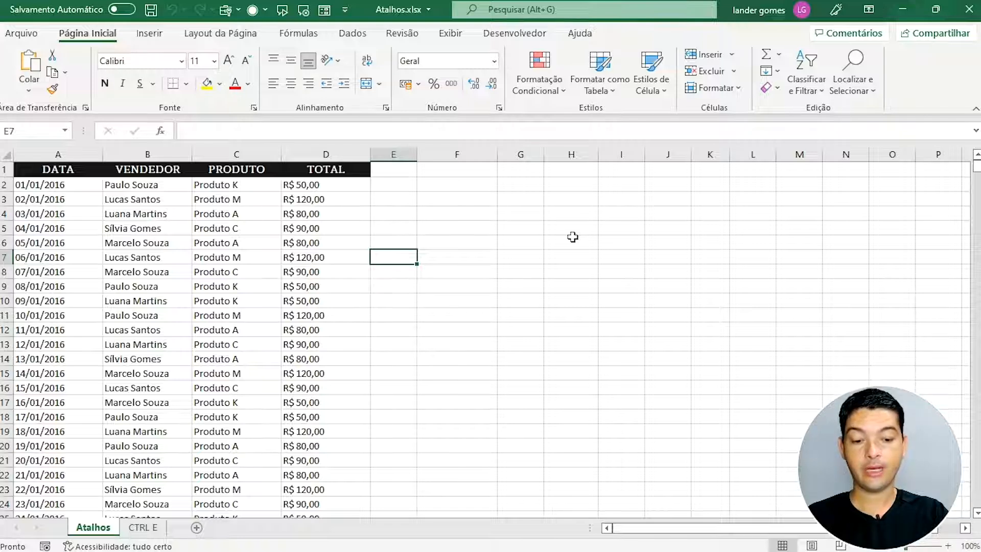
# Step: Hide the gridlines with Alt, W, V, G, then repeat the shortcut to show them again
pyautogui.press('alt')
pyautogui.press('k')
pyautogui.press('v')
pyautogui.press('g')
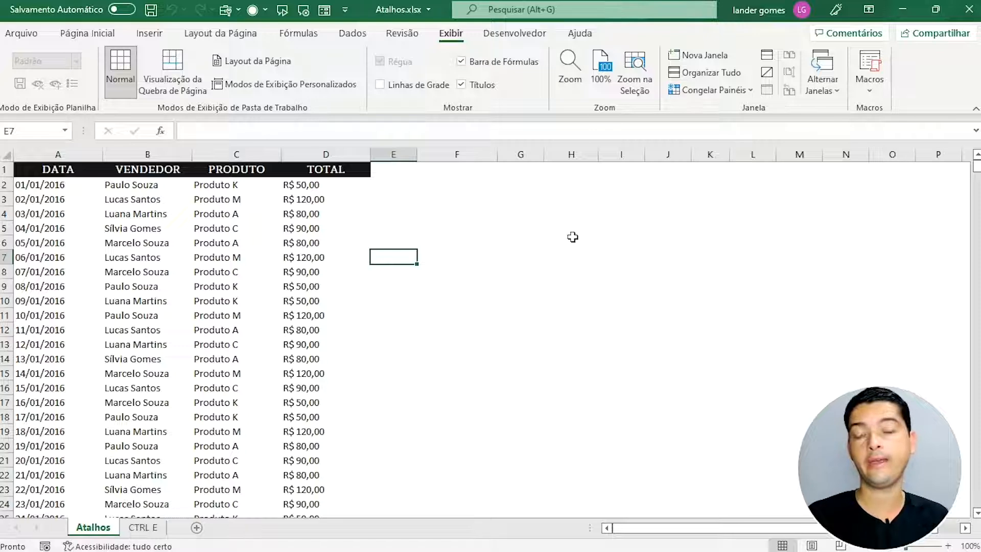
pyautogui.hotkey('alt', 'w')
pyautogui.press('v')
pyautogui.press('g')
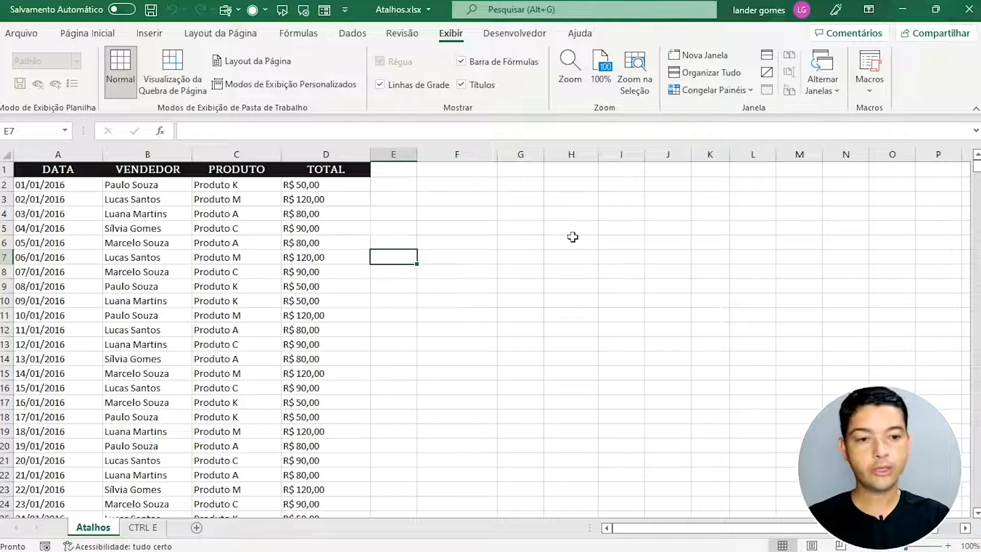
pyautogui.click(165, 172)
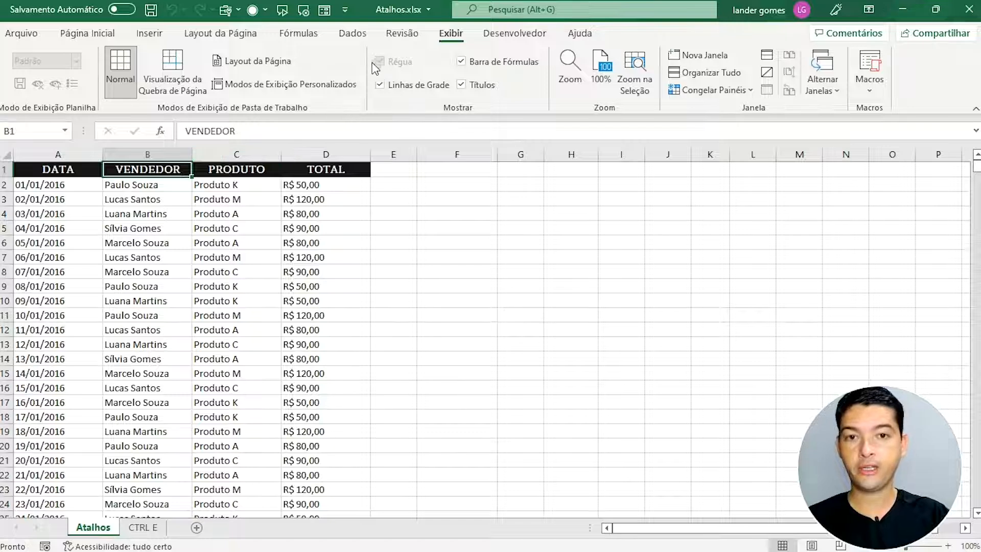
# Step: Switch the header filters on and off with the Data ribbon's Filter button
pyautogui.click(109, 34)
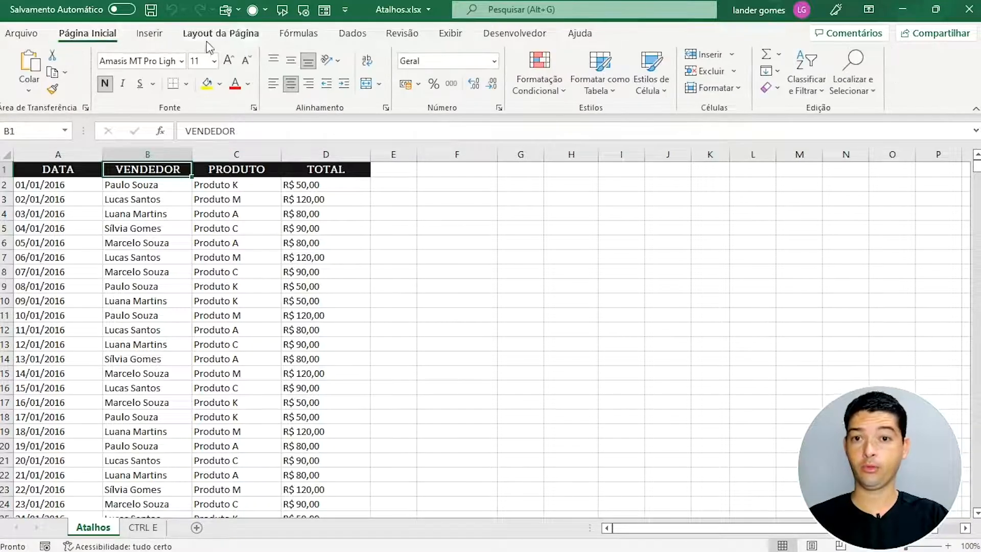
pyautogui.click(361, 38)
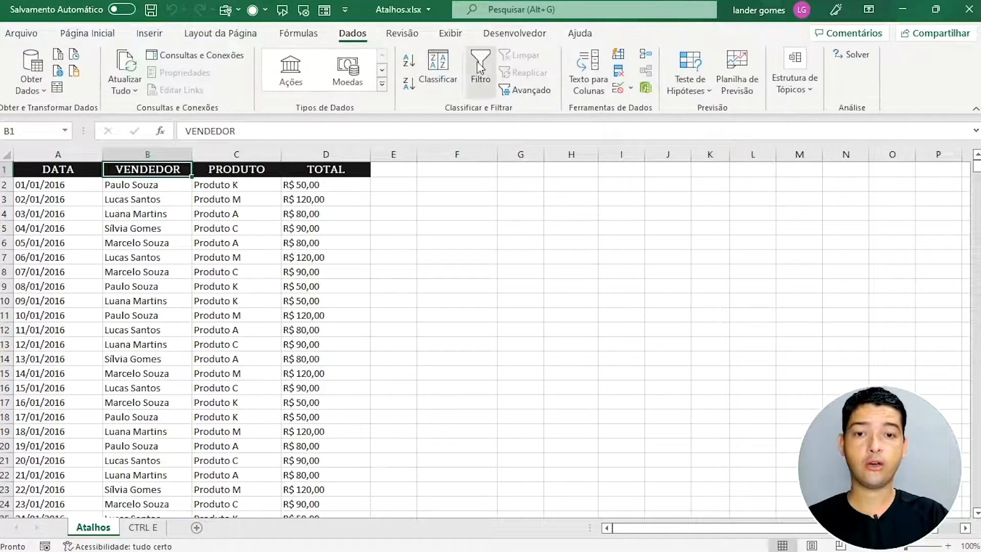
pyautogui.click(480, 67)
pyautogui.click(479, 64)
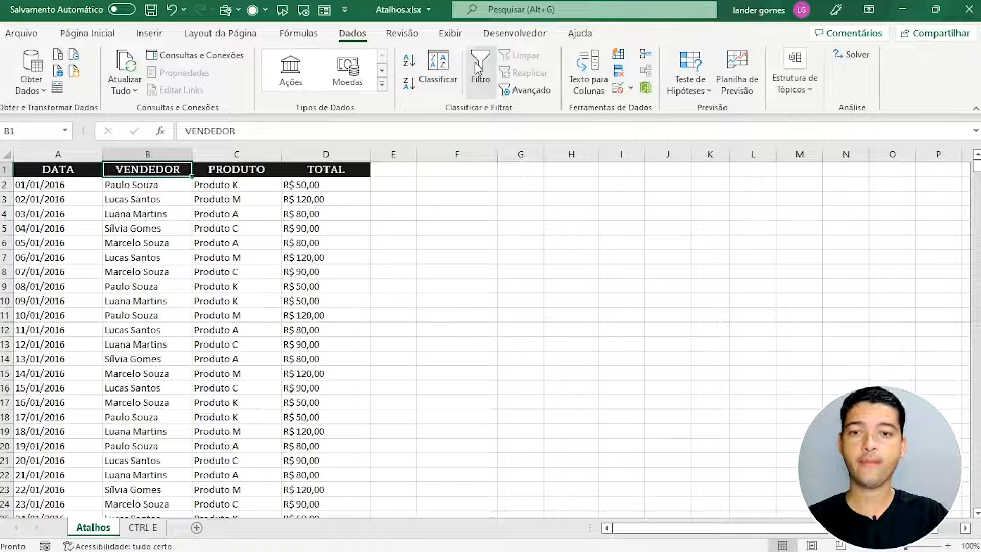
pyautogui.click(102, 34)
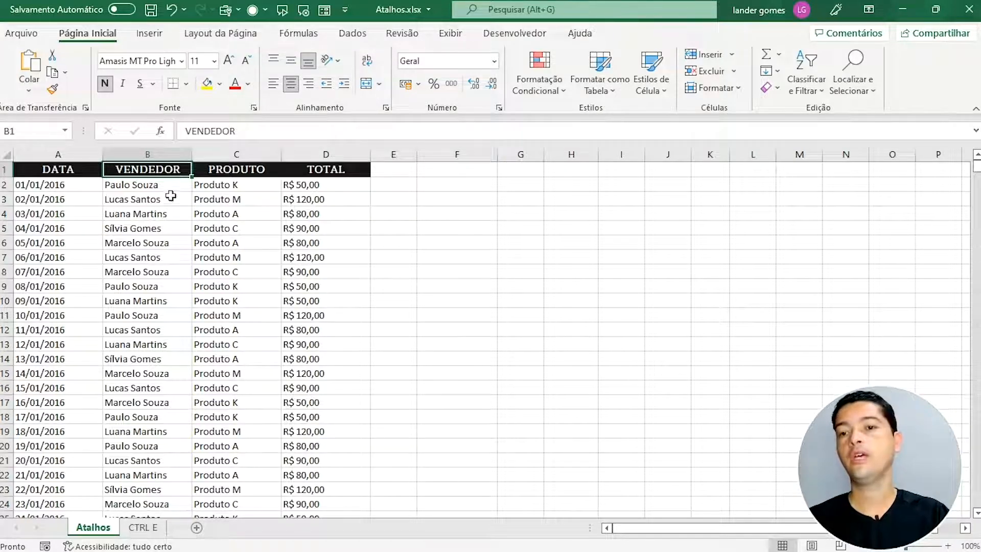
# Step: Select headers A1:D1 and toggle filters with Ctrl+Shift+L, opening and closing the VENDEDOR list
pyautogui.moveTo(81, 170); pyautogui.dragTo(321, 169)
pyautogui.click(321, 169)
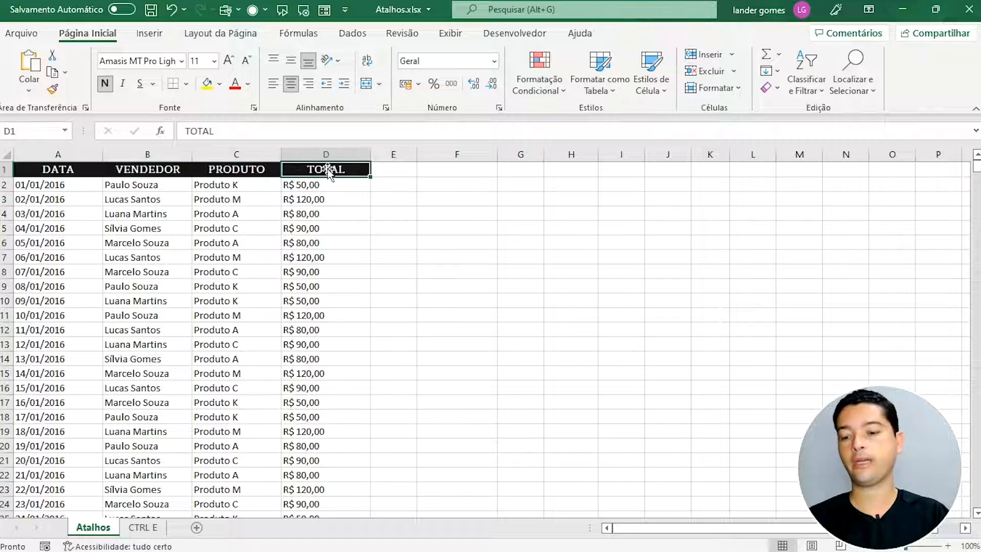
pyautogui.hotkey('ctrl', 'shift', 'l')
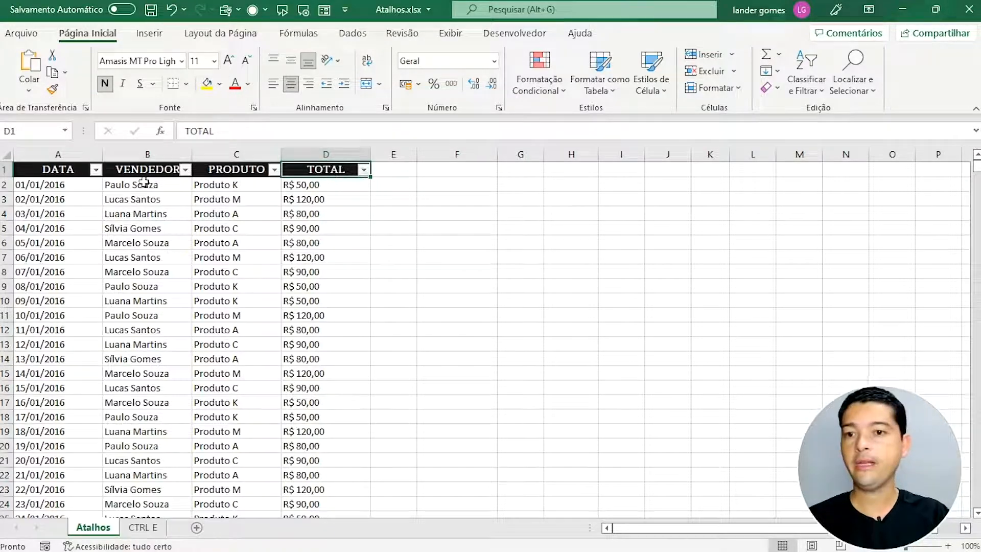
pyautogui.click(185, 171)
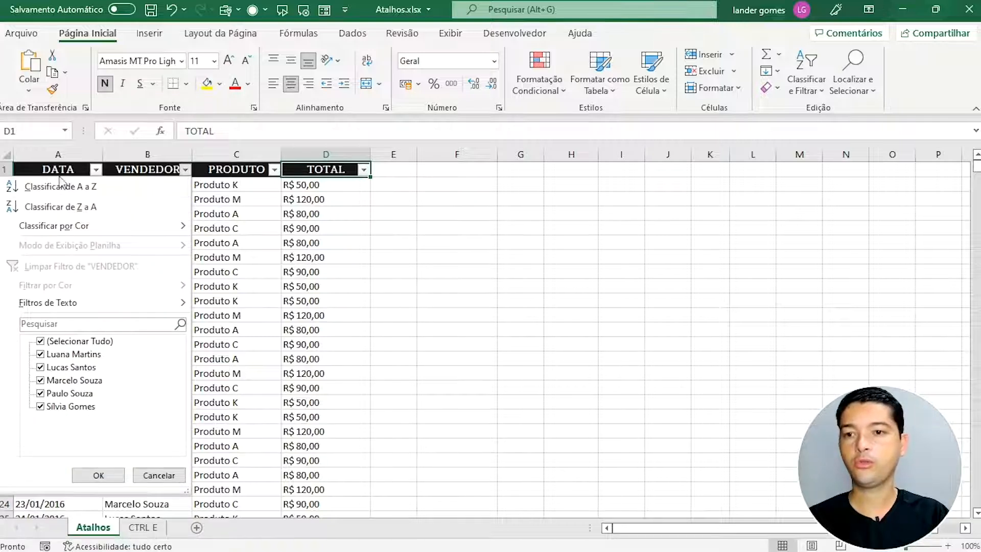
pyautogui.click(96, 171)
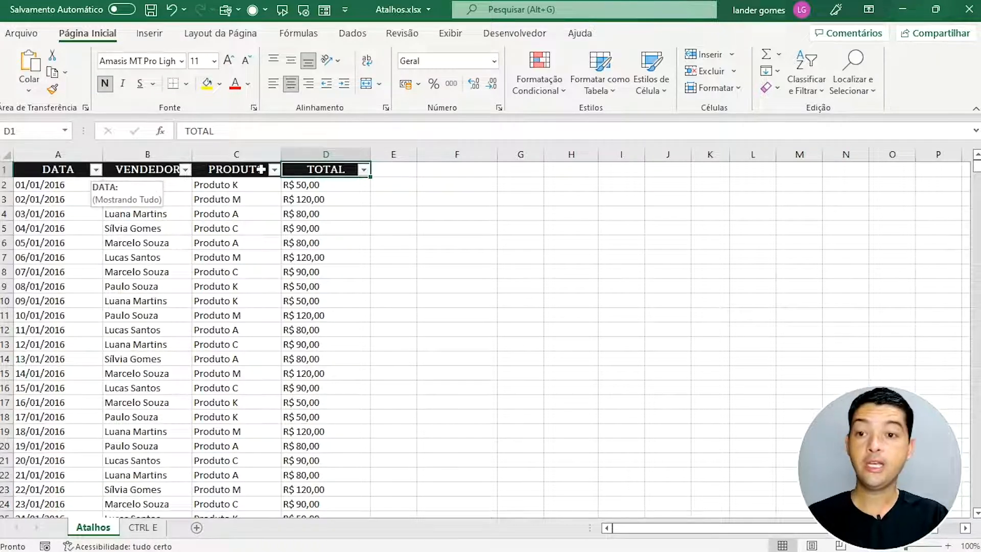
pyautogui.hotkey('ctrl', 'shift', 'l')
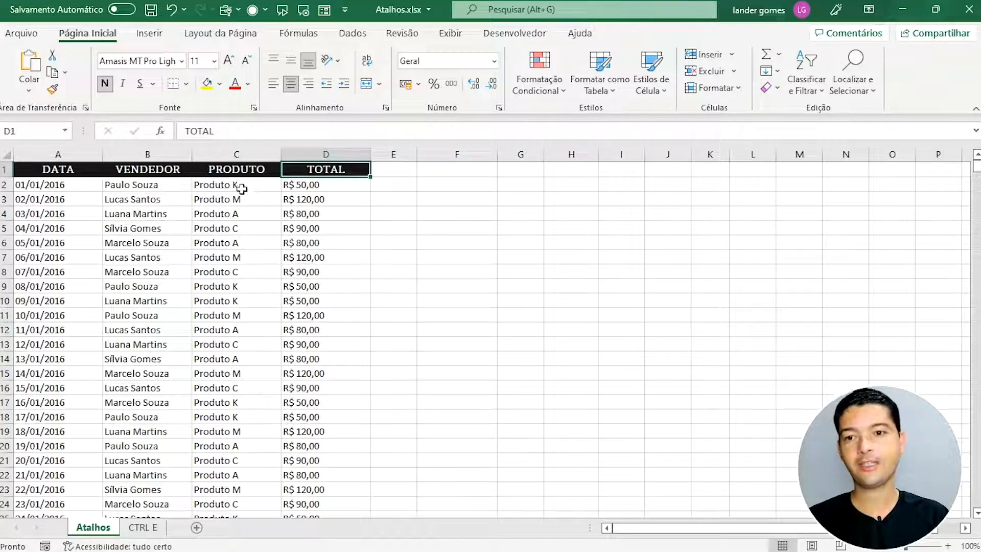
# Step: Select the PRODUTO data, then the whole of column C
pyautogui.click(243, 169)
pyautogui.hotkey('ctrl', 'shift', 'Down')
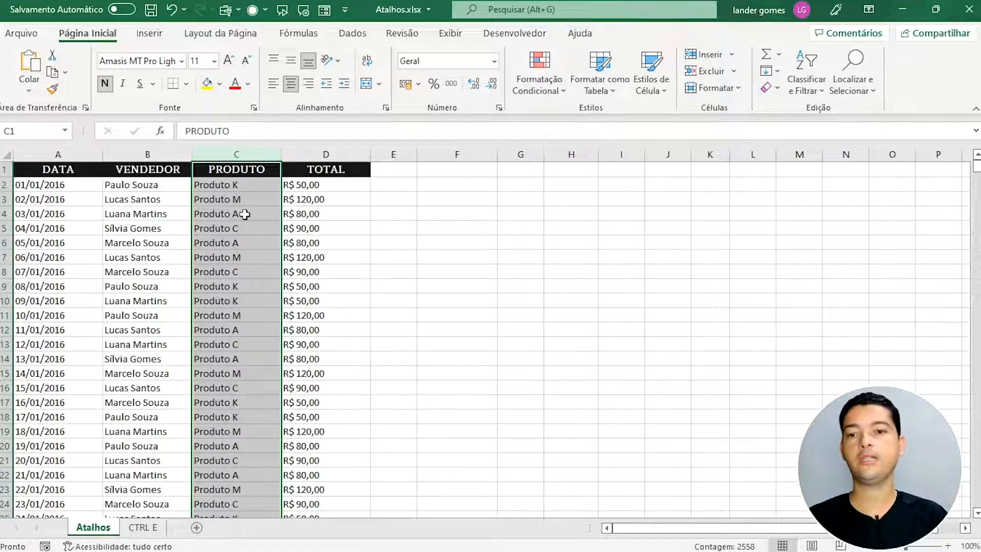
pyautogui.click(220, 330)
pyautogui.click(221, 402)
pyautogui.click(230, 316)
pyautogui.click(249, 413)
pyautogui.click(248, 459)
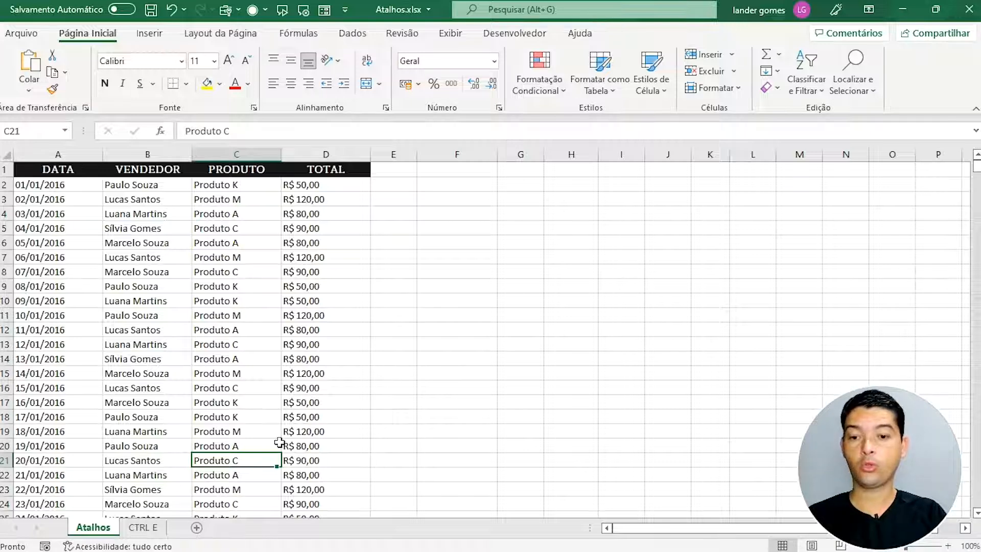
pyautogui.hotkey('ctrl', 'space')
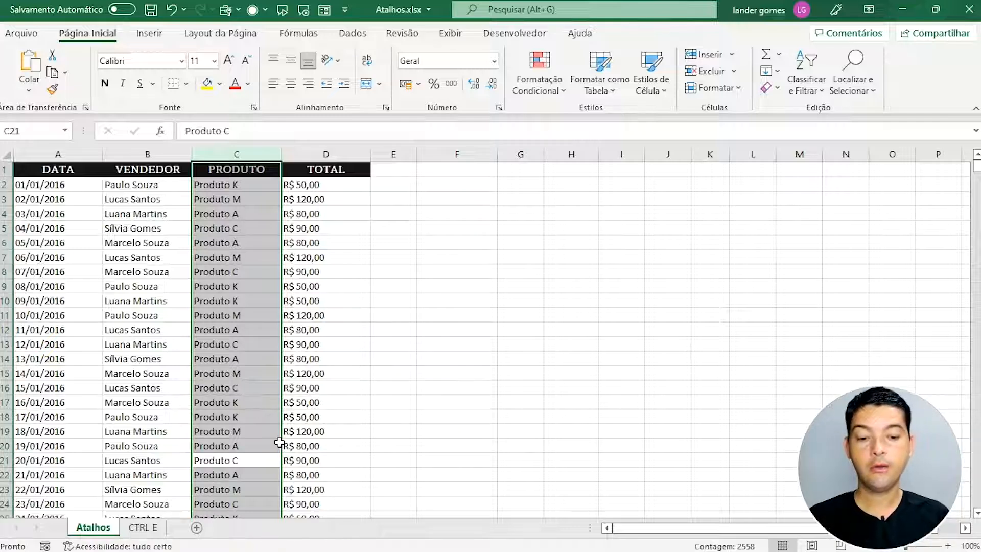
# Step: Reselect column C, insert a blank column, then delete the empty column with Ctrl+-
pyautogui.click(278, 444)
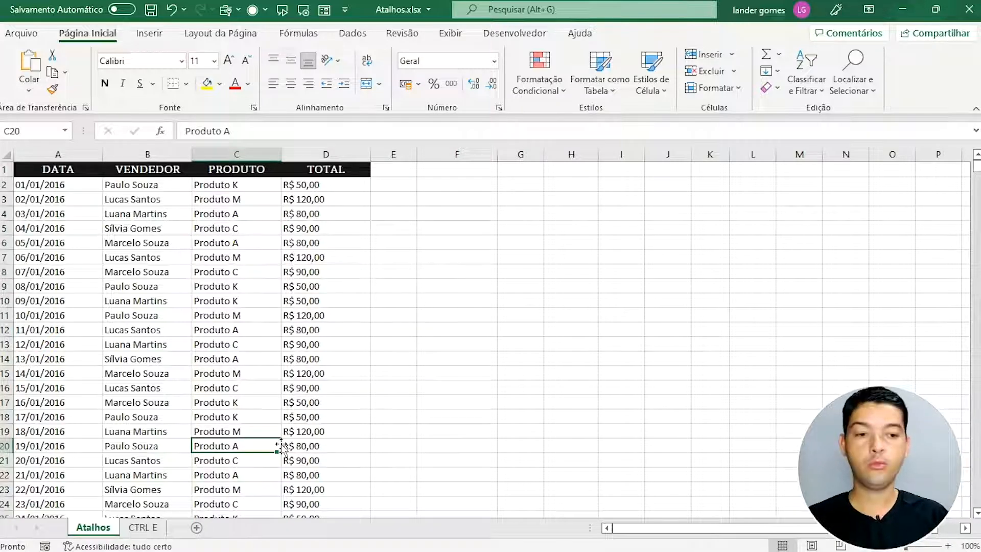
pyautogui.click(202, 344)
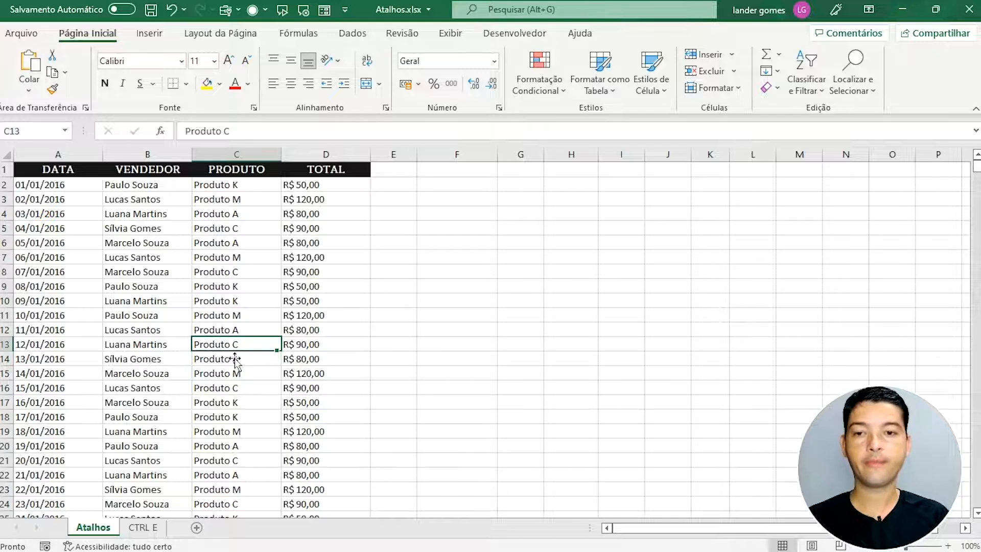
pyautogui.click(259, 169)
pyautogui.hotkey('ctrl', 'shift', 'Down')
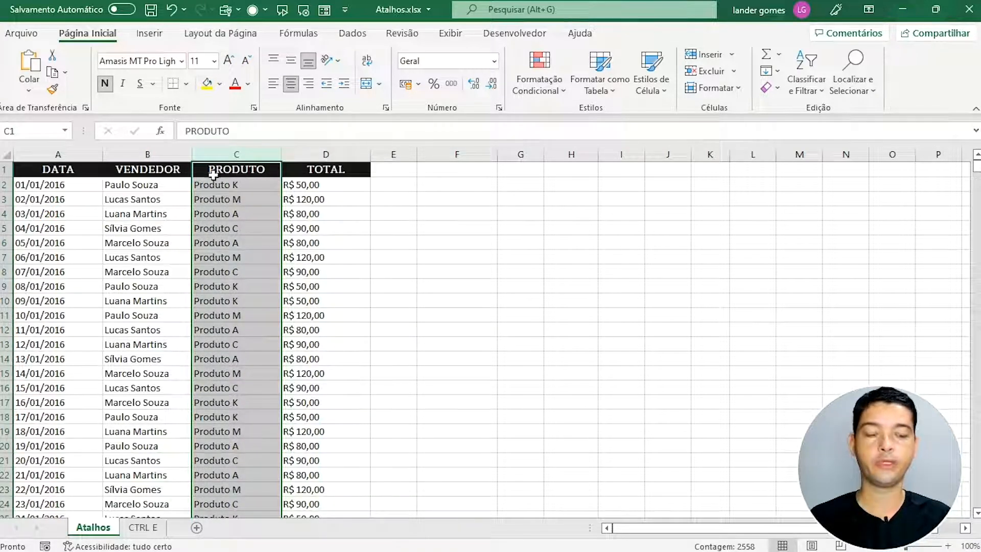
pyautogui.click(237, 358)
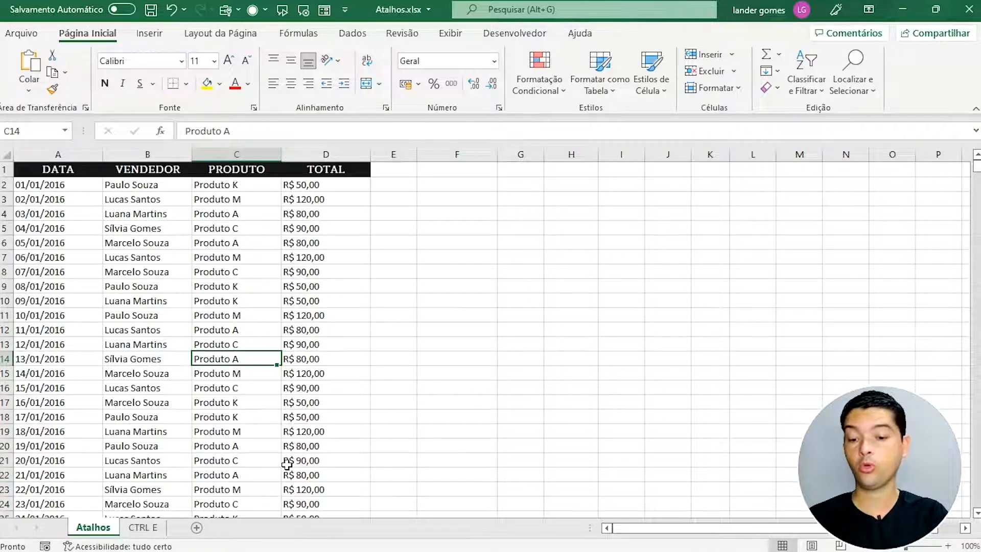
pyautogui.hotkey('ctrl', 'space')
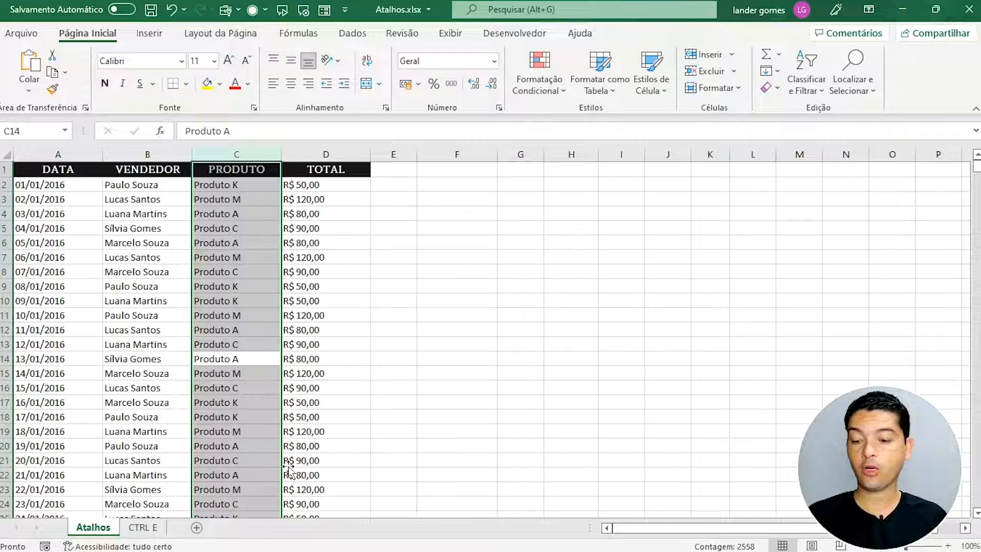
pyautogui.hotkey('ctrl', '+')
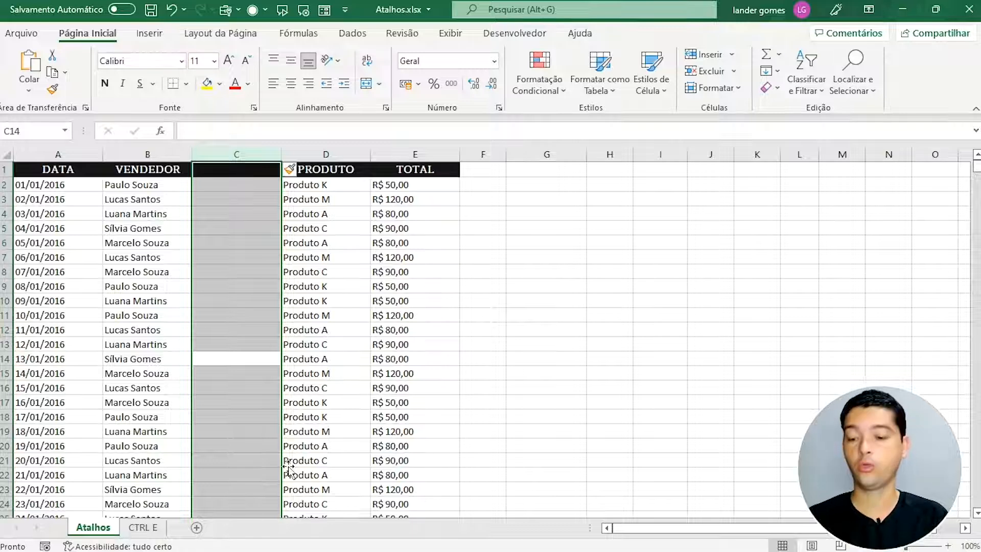
pyautogui.hotkey('ctrl', '-')
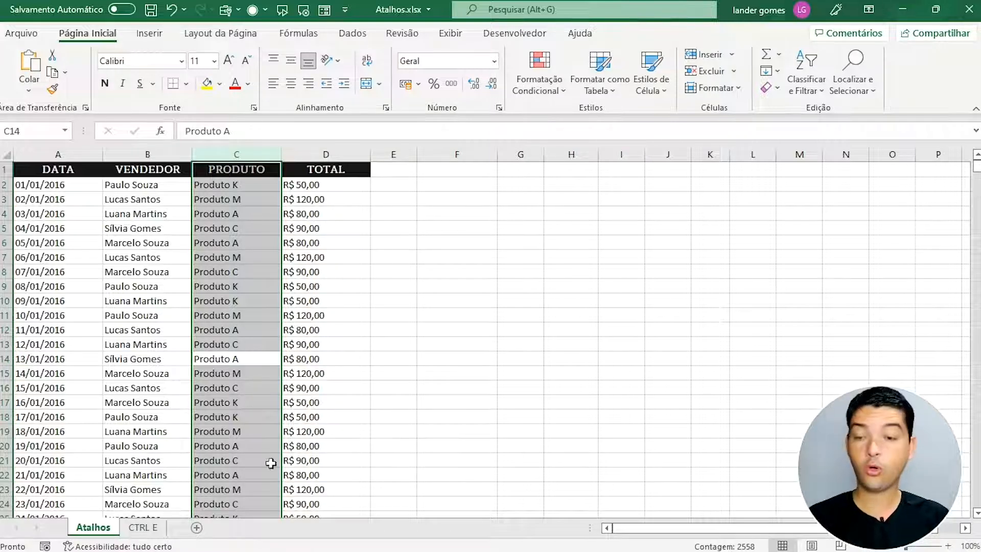
pyautogui.click(15, 236)
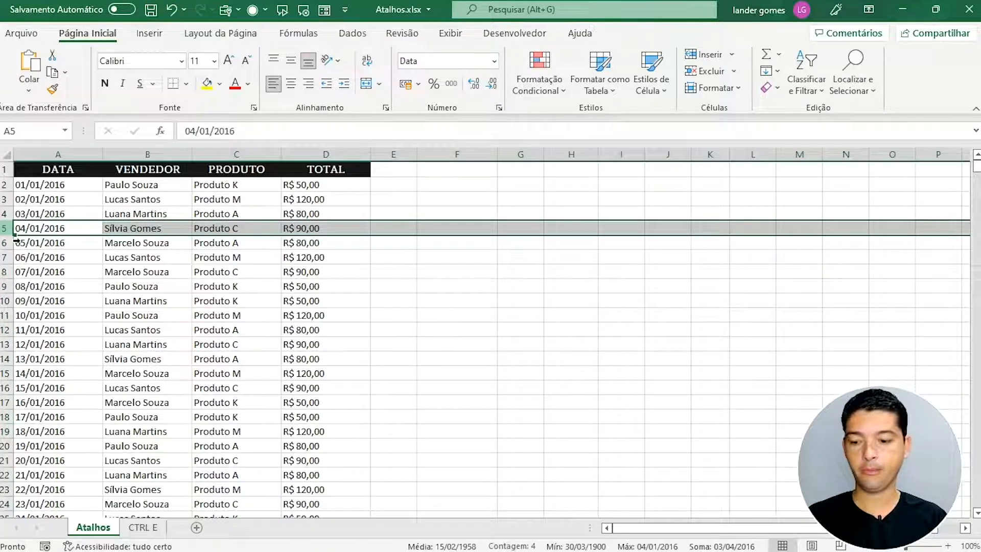
pyautogui.hotkey('ctrl', '+')
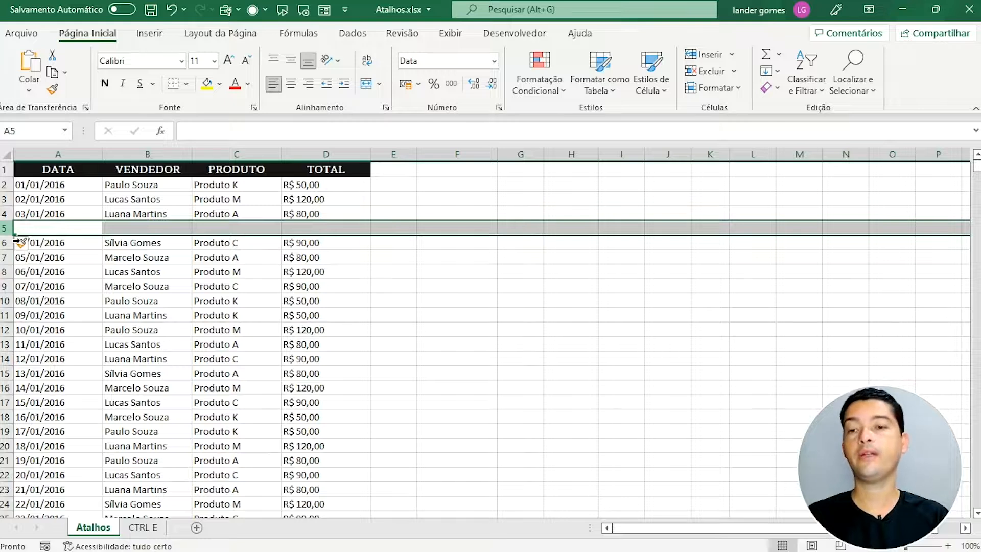
pyautogui.hotkey('ctrl', '-')
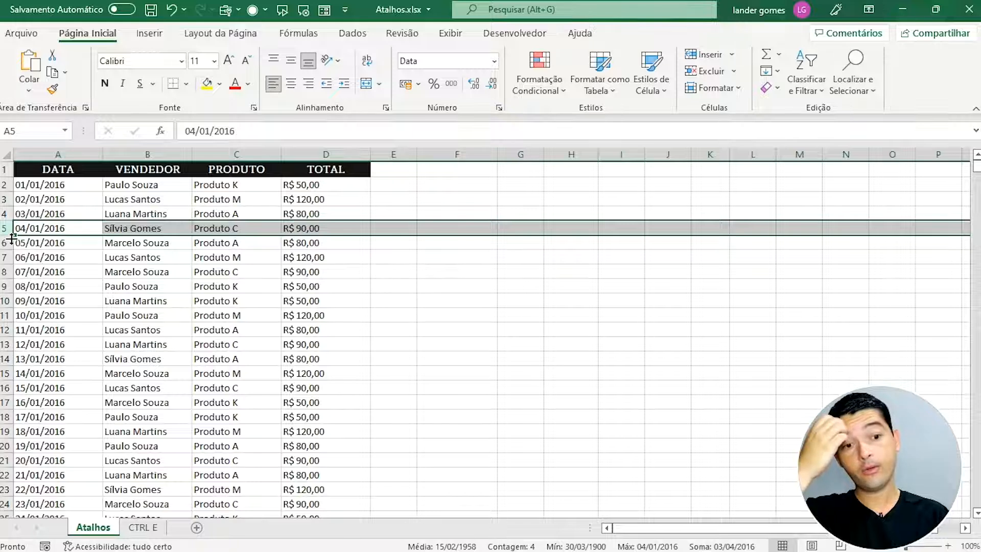
pyautogui.click(153, 286)
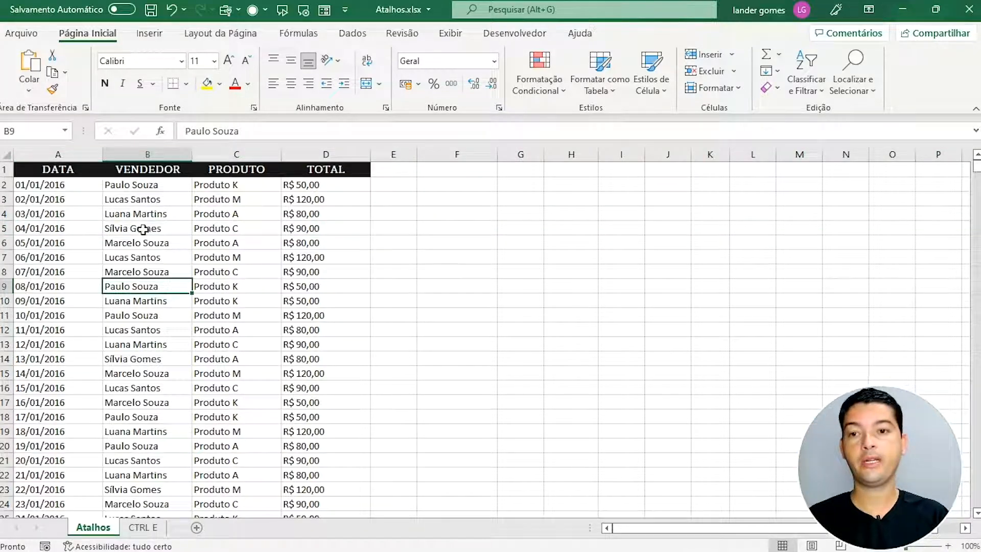
pyautogui.hotkey('ctrl', 'space')
pyautogui.click(157, 256)
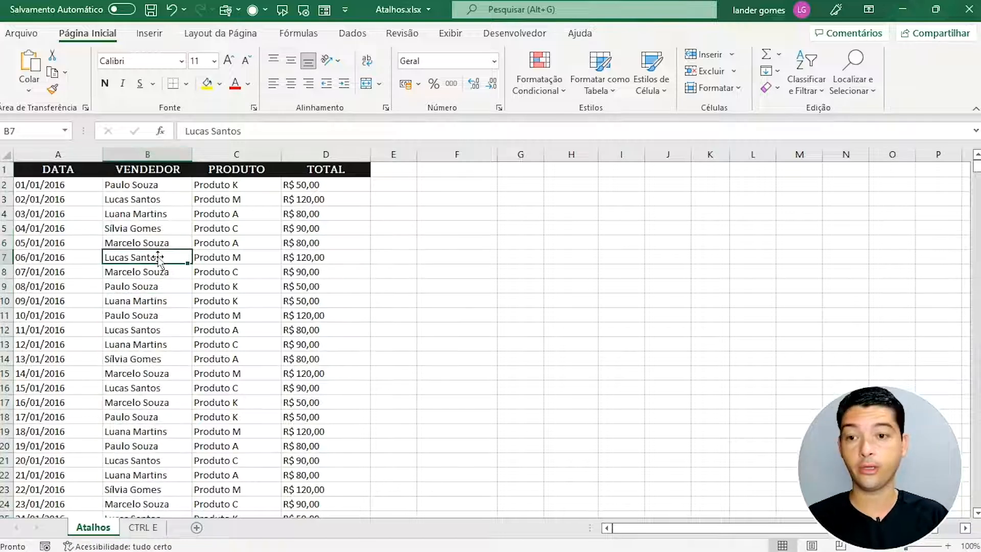
pyautogui.click(71, 233)
pyautogui.click(74, 286)
pyautogui.click(197, 335)
pyautogui.click(260, 386)
pyautogui.click(206, 422)
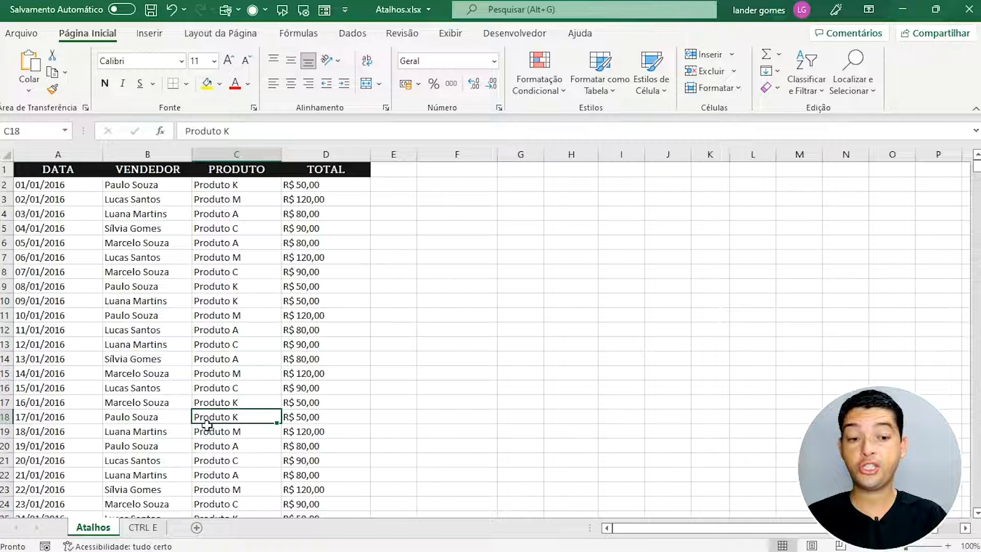
pyautogui.hotkey('shift', 'space')
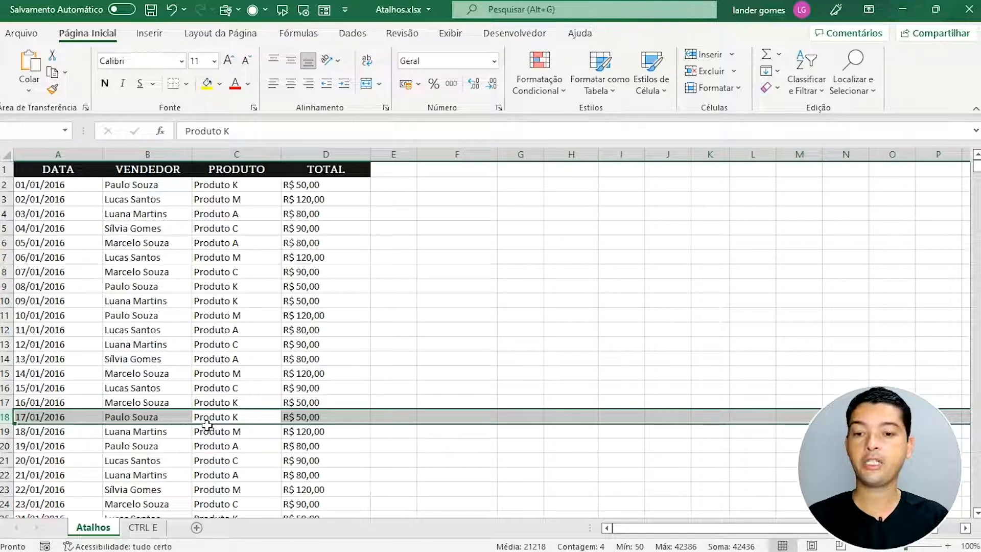
pyautogui.click(207, 424)
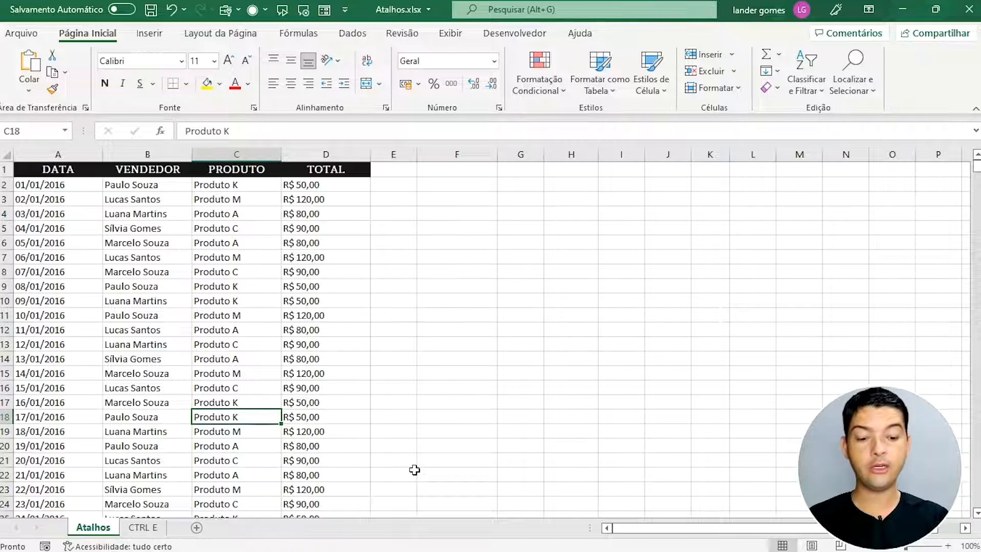
pyautogui.click(210, 317)
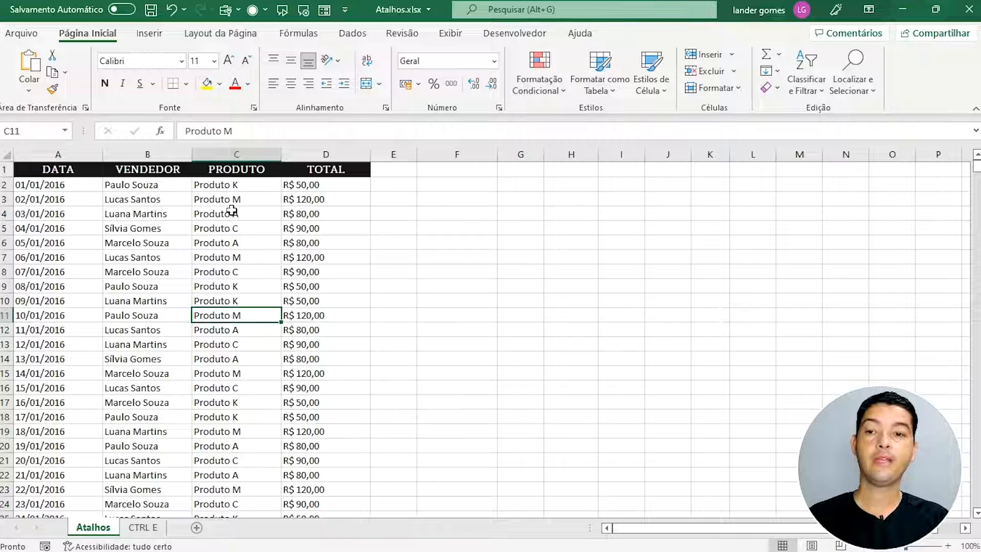
pyautogui.moveTo(36, 174); pyautogui.dragTo(370, 504)
pyautogui.click(54, 212)
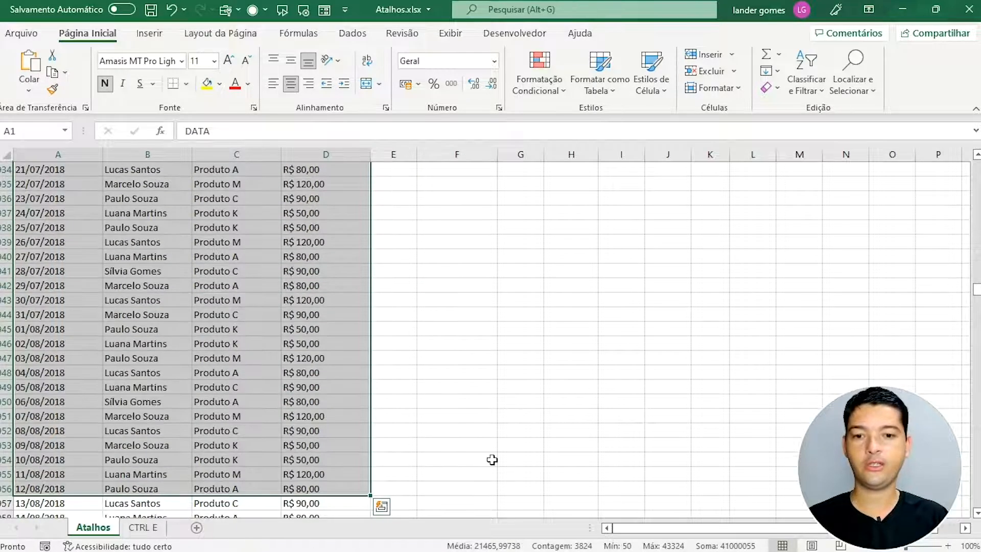
pyautogui.moveTo(975, 282); pyautogui.dragTo(976, 162)
pyautogui.click(344, 259)
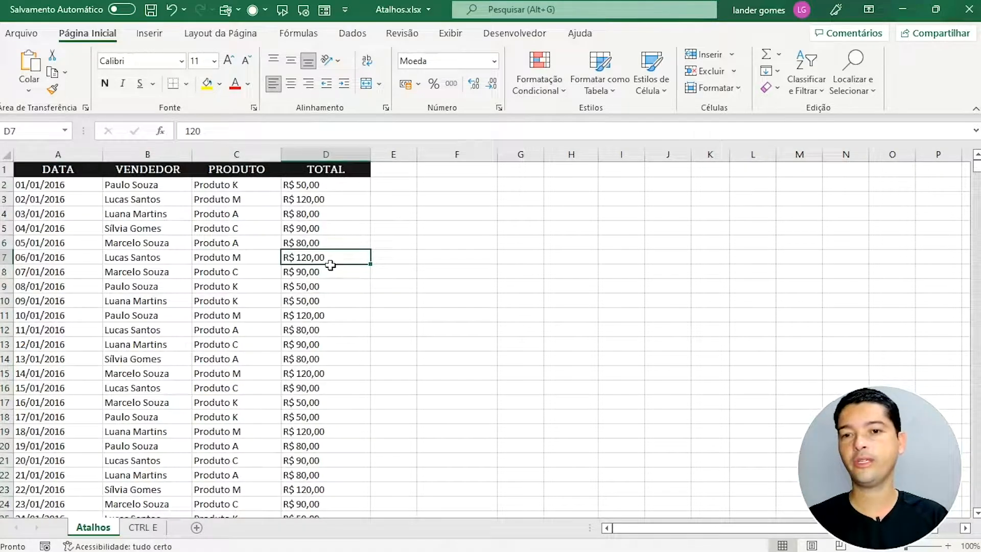
pyautogui.click(76, 262)
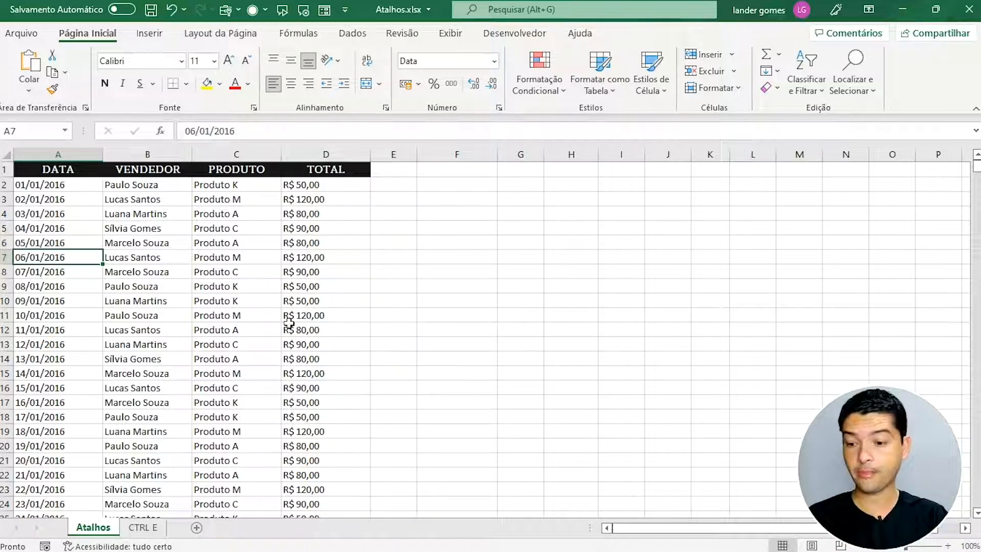
pyautogui.hotkey('ctrl', 'a')
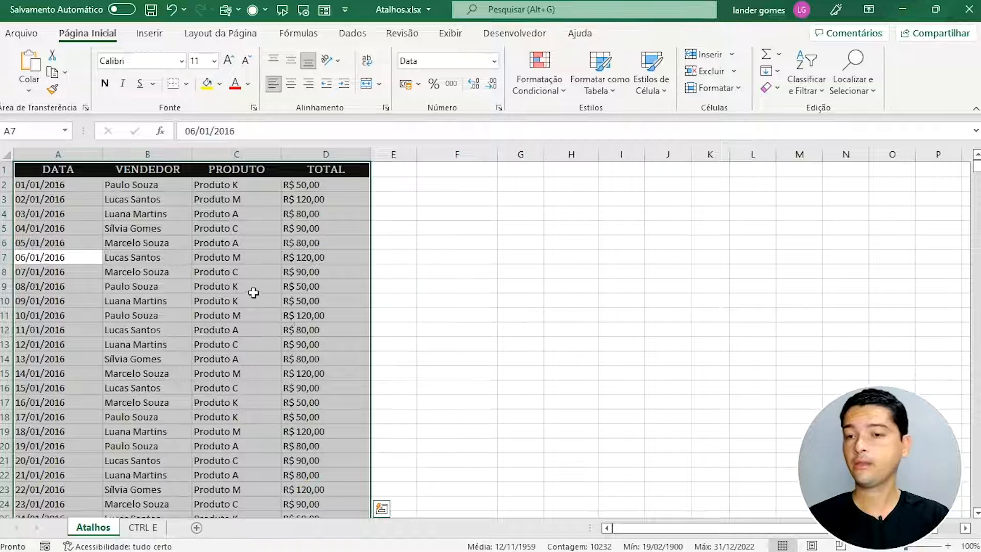
pyautogui.moveTo(976, 168)
pyautogui.mouseDown()
pyautogui.moveTo(977, 500)
pyautogui.moveTo(977, 163)
pyautogui.mouseUp()
pyautogui.click(975, 336)
pyautogui.click(296, 306)
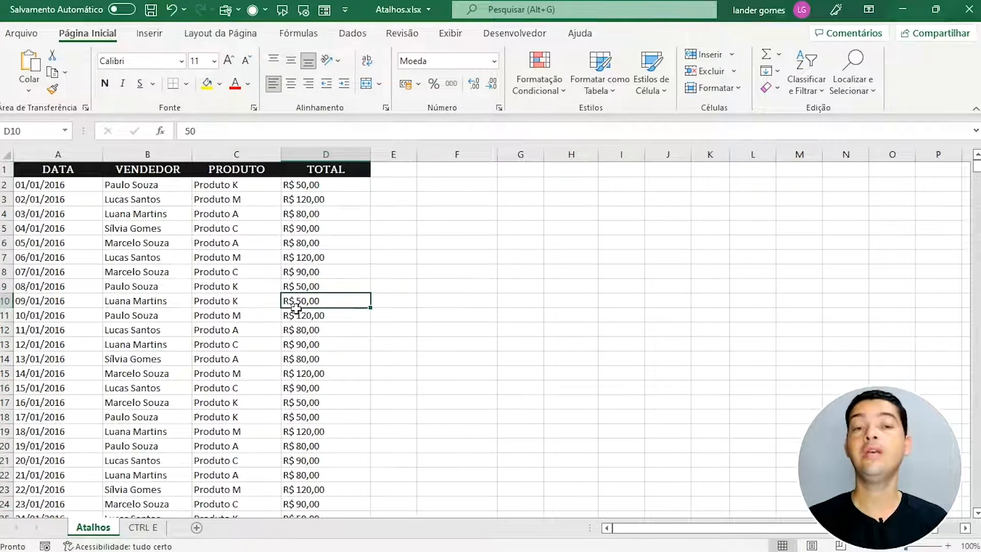
pyautogui.moveTo(41, 170); pyautogui.dragTo(311, 418)
pyautogui.click(212, 290)
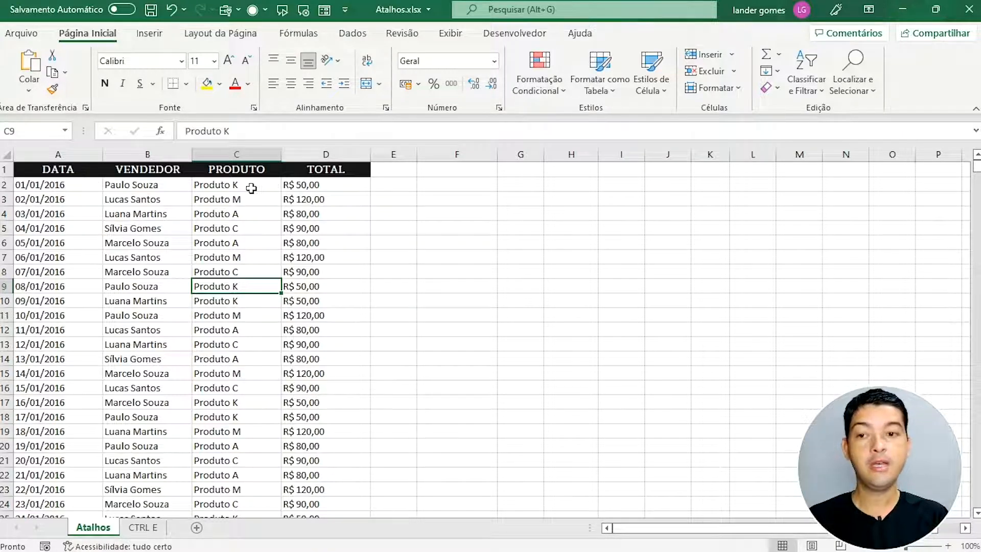
pyautogui.click(59, 189)
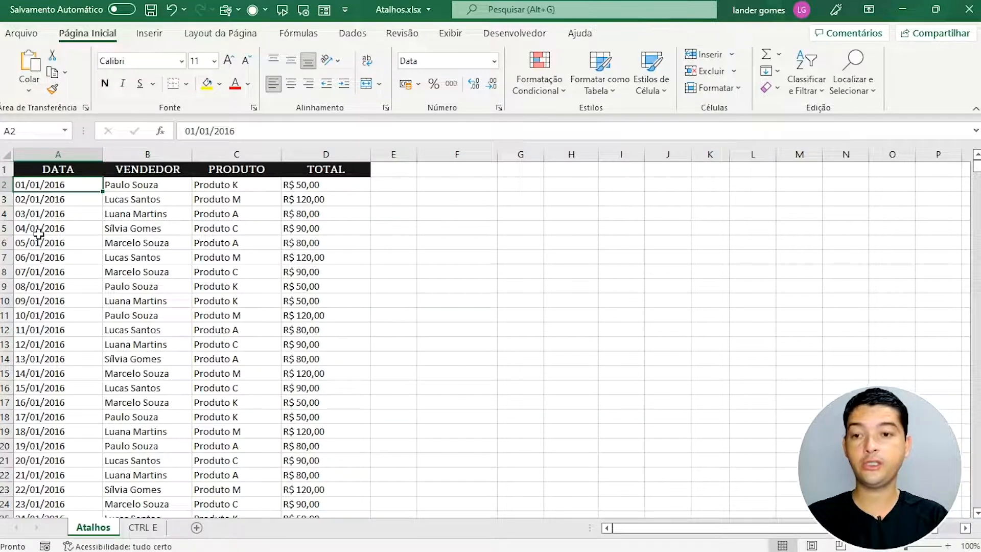
pyautogui.hotkey('ctrl', 'shift', 'Down')
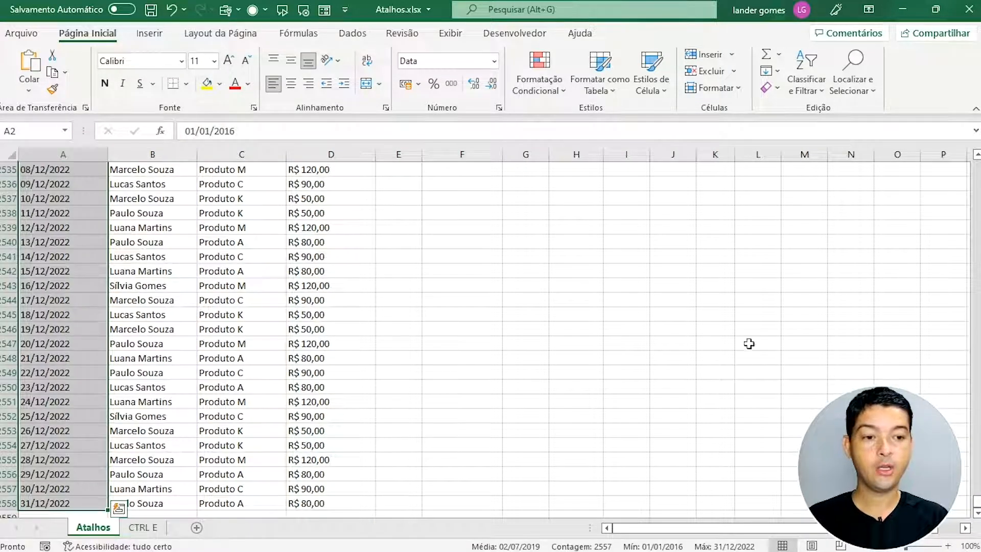
pyautogui.hotkey('ctrl', 'BackSpace')
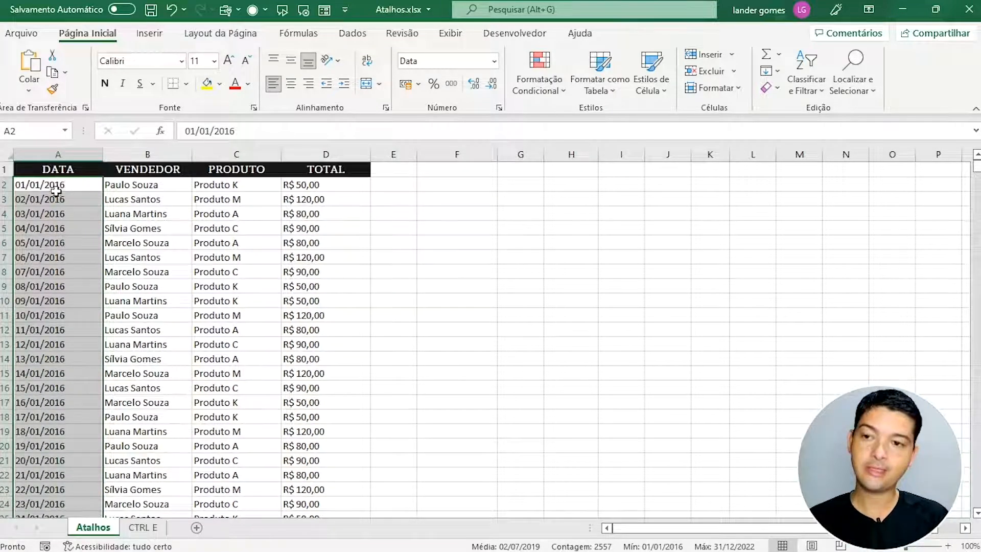
pyautogui.moveTo(976, 171); pyautogui.dragTo(975, 490)
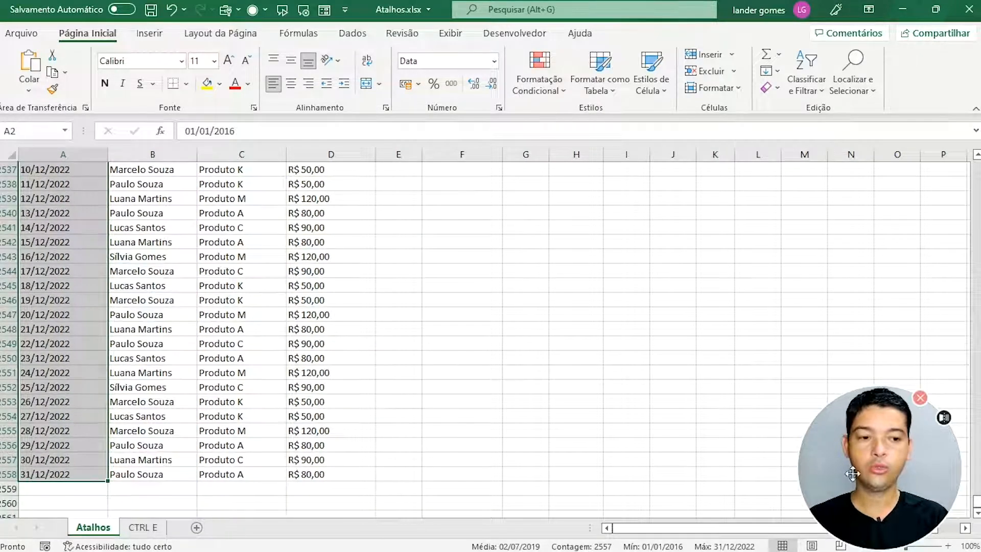
pyautogui.hotkey('ctrl', 'BackSpace')
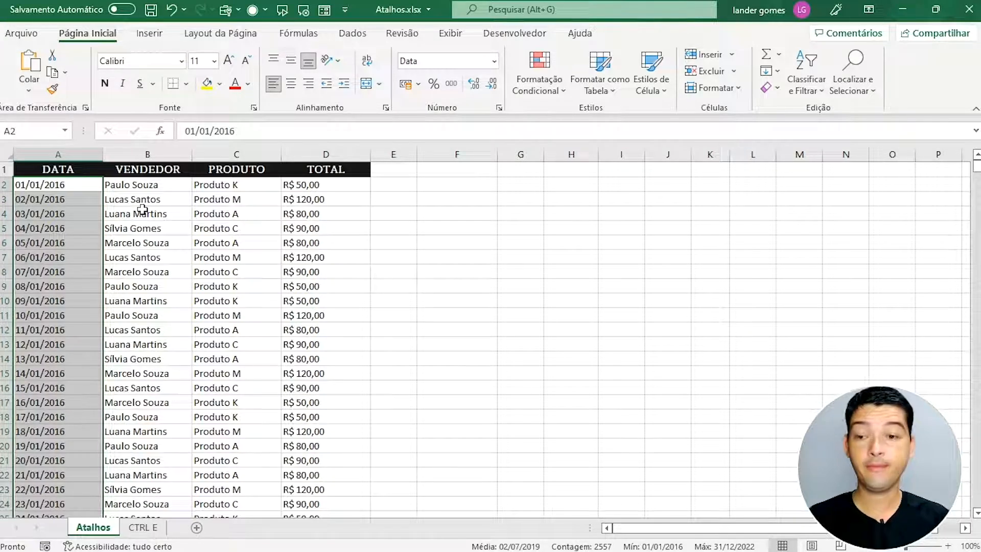
pyautogui.click(142, 202)
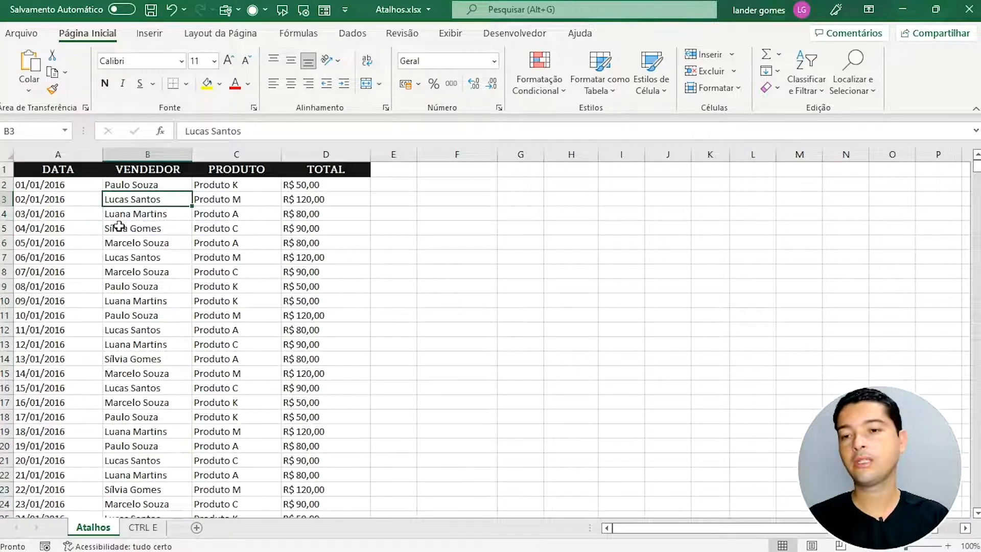
pyautogui.click(77, 187)
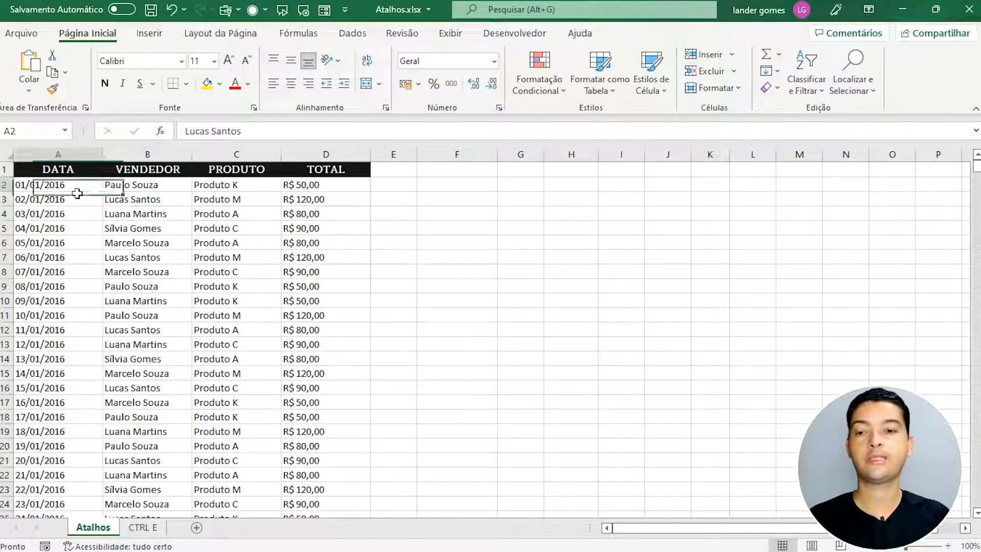
pyautogui.press('F2')
pyautogui.click(113, 289)
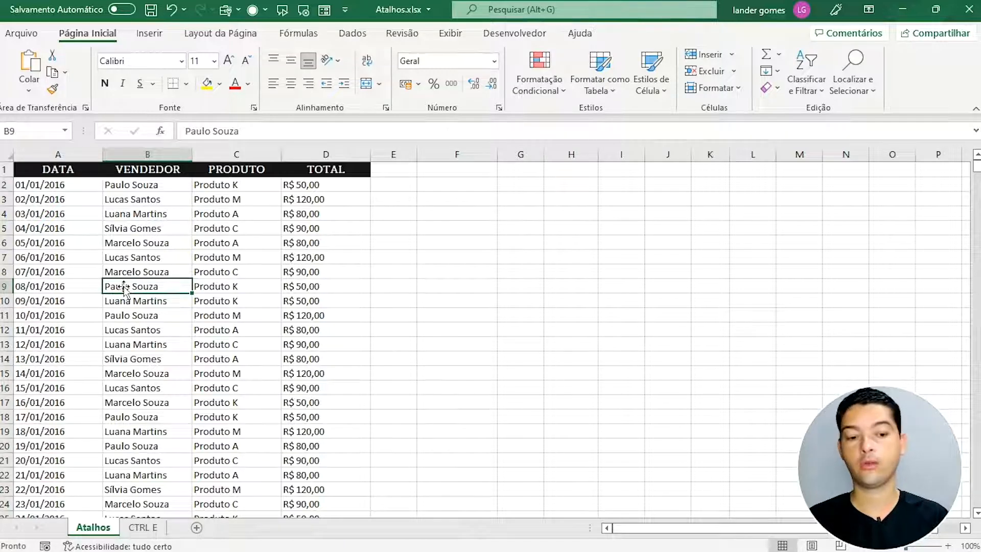
pyautogui.press('Down')
pyautogui.press('Down')
pyautogui.press('Down')
pyautogui.press('Down')
pyautogui.press('Down')
pyautogui.press('Down')
pyautogui.press('Down')
pyautogui.press('Down')
pyautogui.press('Down')
pyautogui.press('Down')
pyautogui.press('Down')
pyautogui.press('Down')
pyautogui.press('Down')
pyautogui.press('Down')
pyautogui.press('Down')
pyautogui.press('Down')
pyautogui.press('Down')
pyautogui.press('Down')
pyautogui.press('Down')
pyautogui.press('Down')
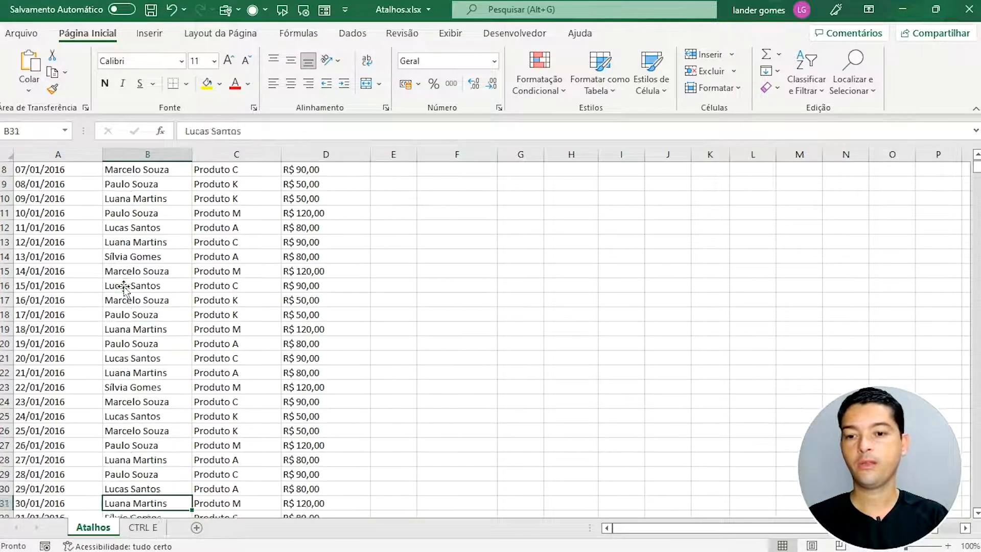
pyautogui.press('Down')
pyautogui.press('Down')
pyautogui.press('Down')
pyautogui.press('Down')
pyautogui.press('Down')
pyautogui.press('Down')
pyautogui.press('Down')
pyautogui.press('Down')
pyautogui.press('Down')
pyautogui.press('Down')
pyautogui.press('Down')
pyautogui.press('Down')
pyautogui.press('Down')
pyautogui.press('Down')
pyautogui.press('Down')
pyautogui.press('Down')
pyautogui.press('Down')
pyautogui.press('Down')
pyautogui.press('Down')
pyautogui.press('Down')
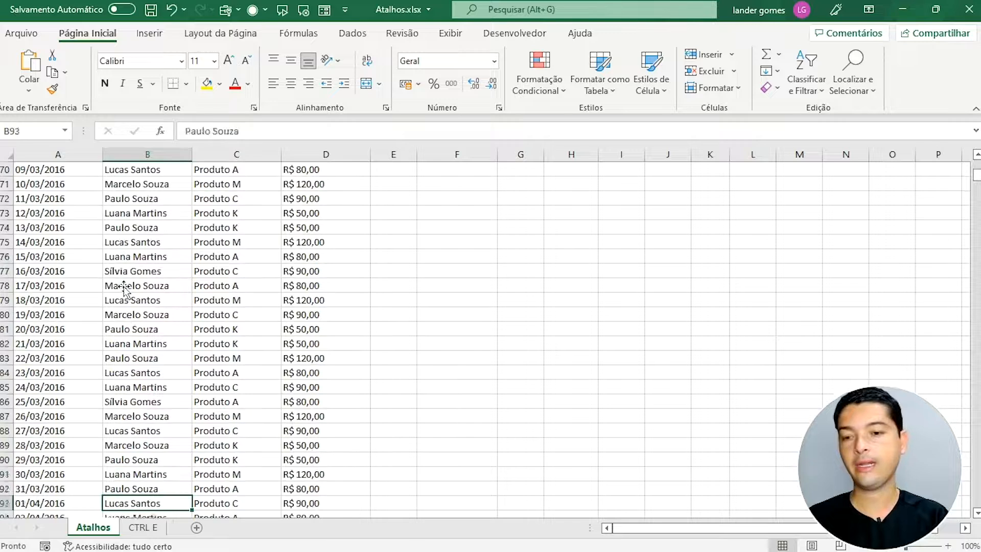
pyautogui.press('Down')
pyautogui.press('Down')
pyautogui.press('Down')
pyautogui.press('Down')
pyautogui.press('Down')
pyautogui.press('Down')
pyautogui.press('Down')
pyautogui.press('Down')
pyautogui.press('Down')
pyautogui.press('Down')
pyautogui.press('Down')
pyautogui.press('Down')
pyautogui.press('Down')
pyautogui.press('Down')
pyautogui.press('Down')
pyautogui.press('Down')
pyautogui.press('Down')
pyautogui.press('Down')
pyautogui.press('Down')
pyautogui.press('Down')
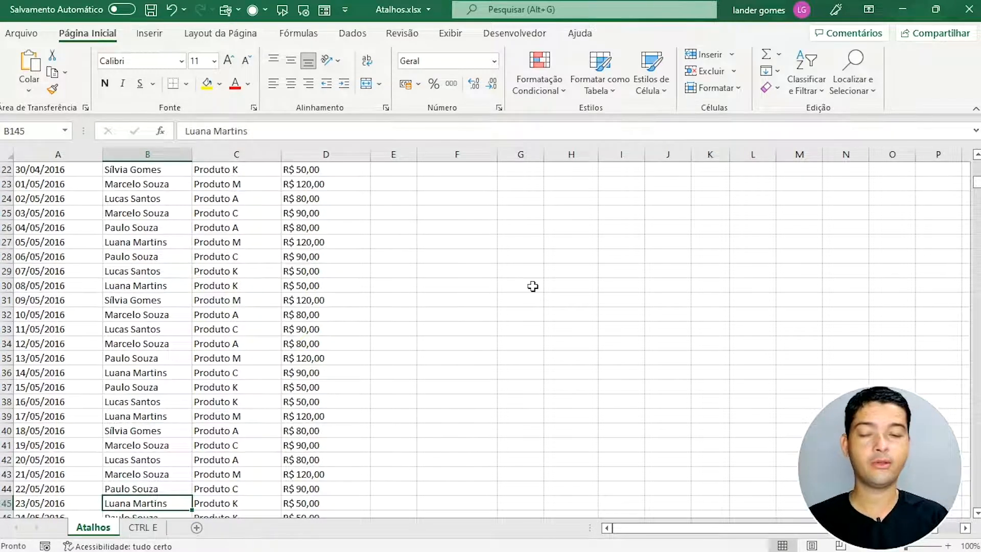
pyautogui.click(324, 285)
pyautogui.scroll(1, 254, 329)
pyautogui.scroll(-1, 254, 329)
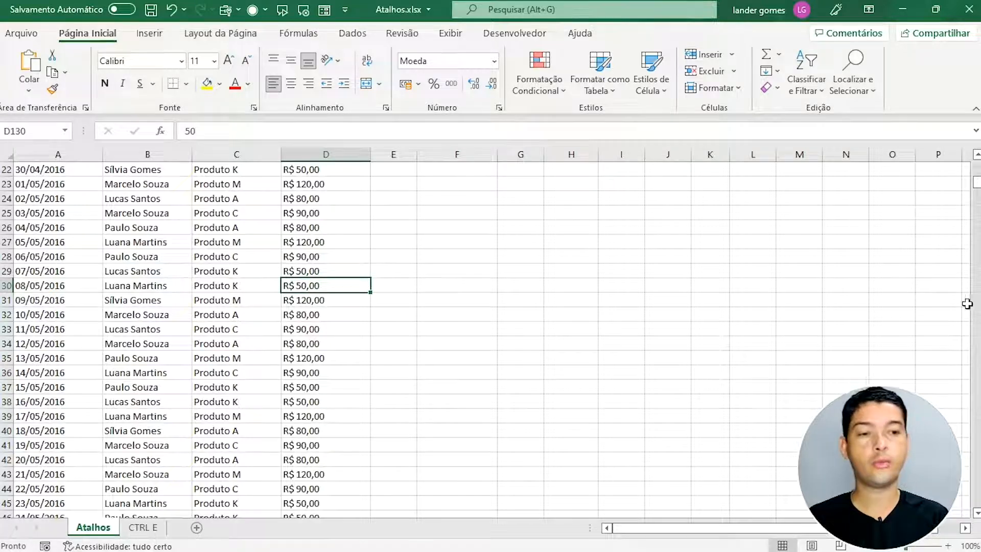
pyautogui.moveTo(977, 184); pyautogui.dragTo(977, 163)
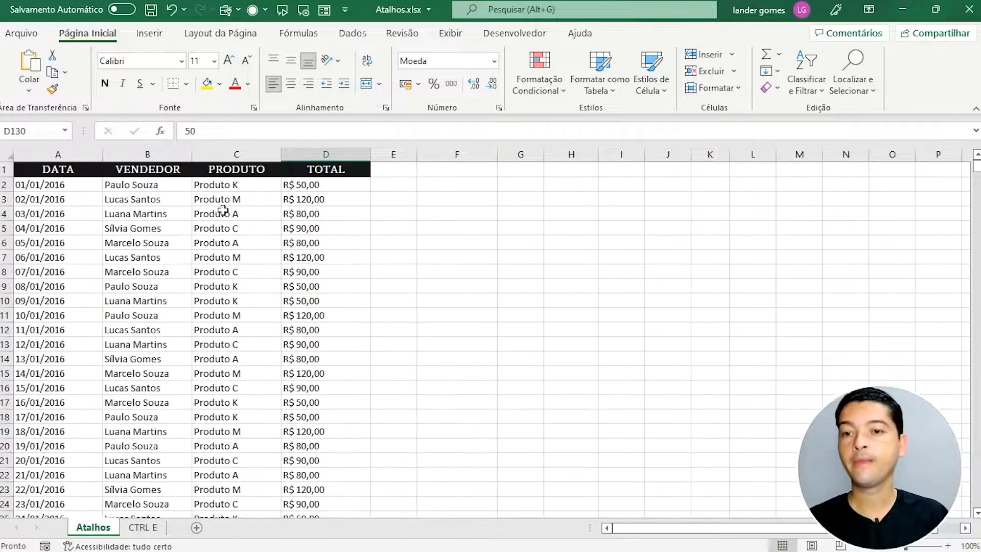
pyautogui.click(165, 186)
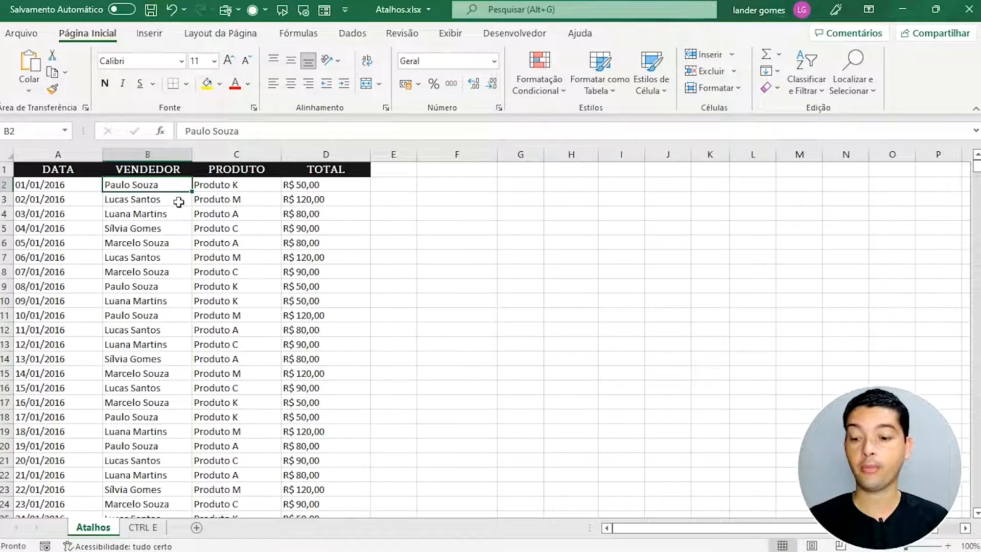
# Step: Jump from the last seller back to VENDEDOR, across the headers, and on to column XFD
pyautogui.hotkey('ctrl', 'Down')
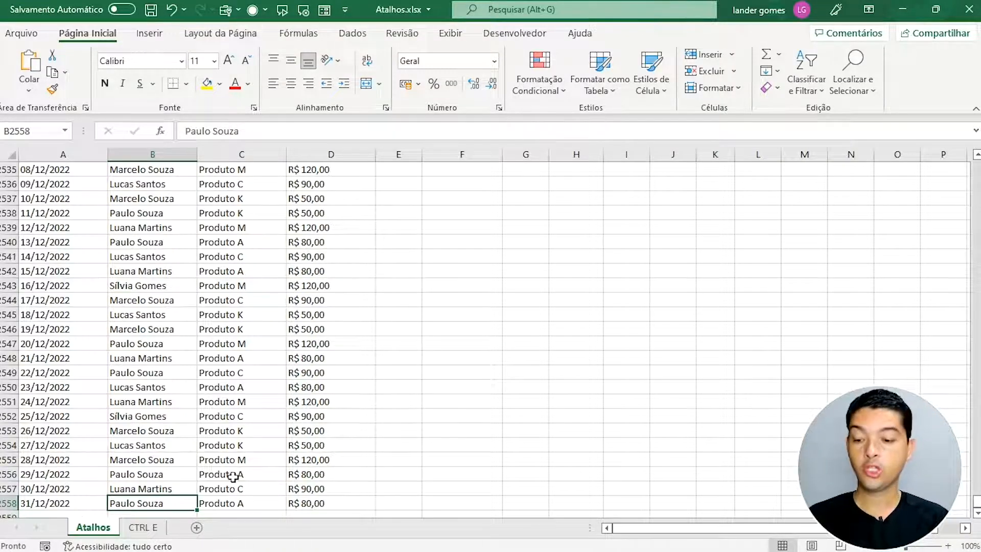
pyautogui.hotkey('ctrl', 'Up')
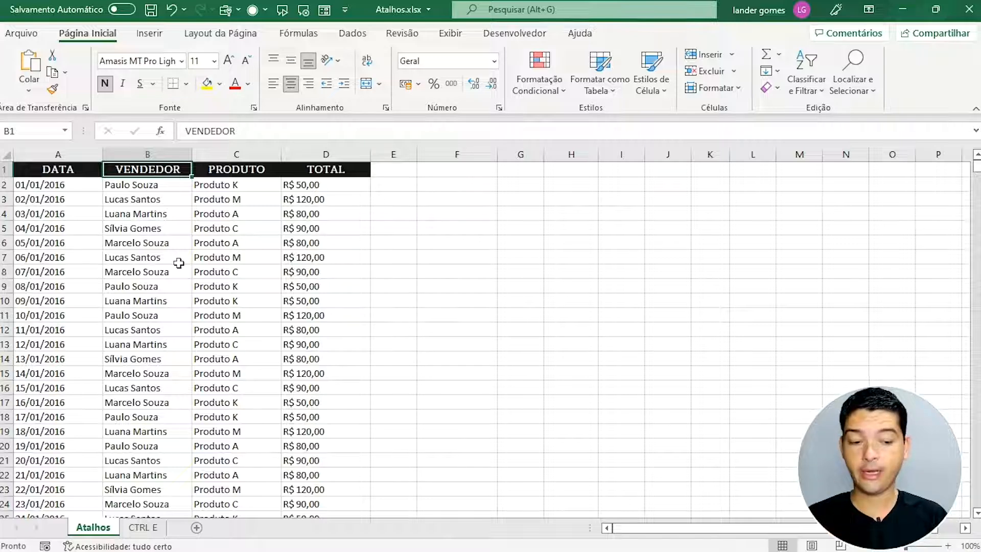
pyautogui.hotkey('ctrl', 'Left')
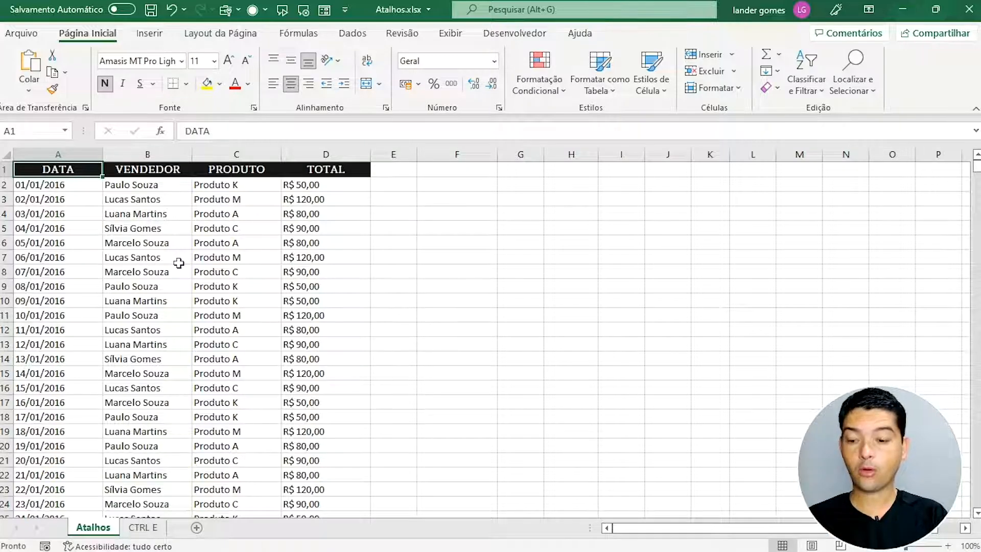
pyautogui.hotkey('ctrl', 'Right')
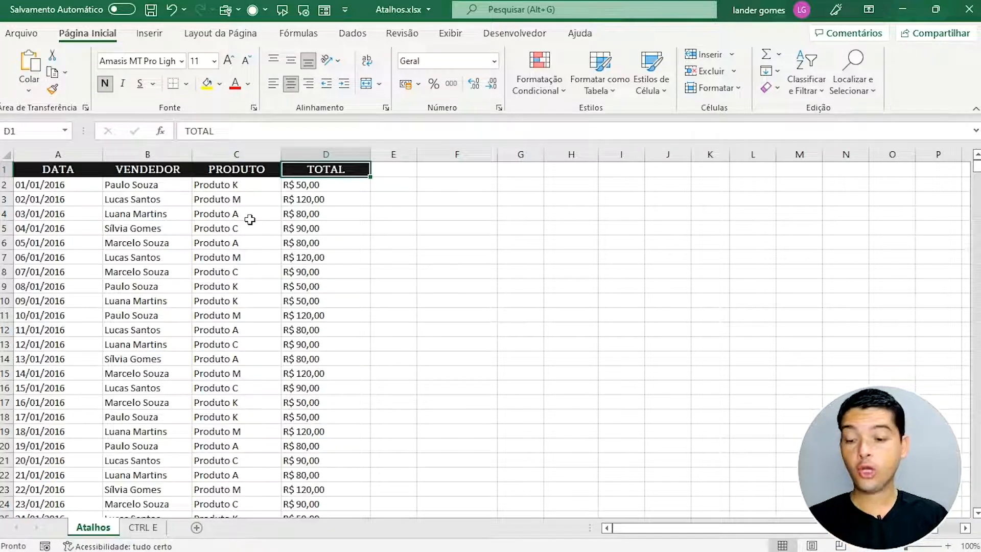
pyautogui.hotkey('ctrl', 'Right')
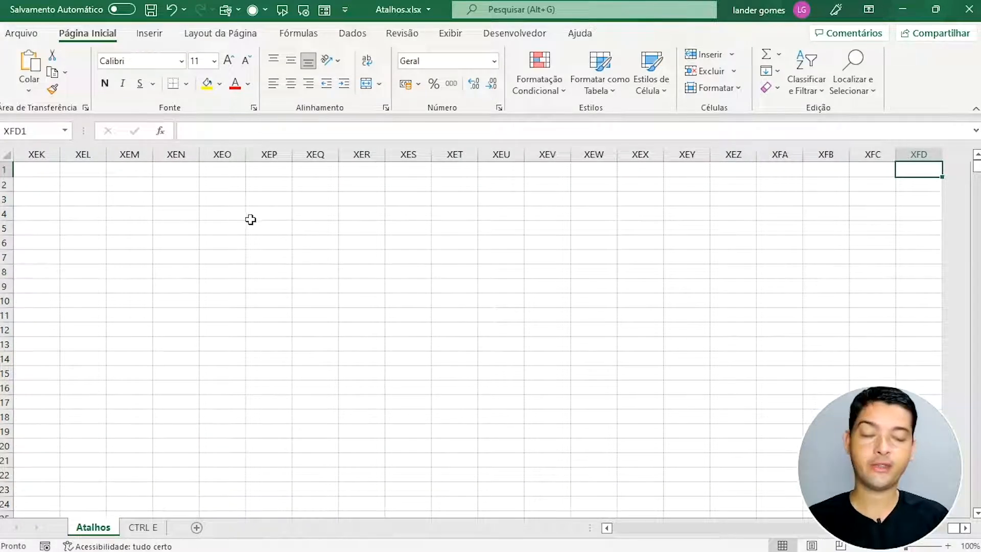
# Step: Visit the sheet's bottom row, jumping between XFD1048576 and A1048576
pyautogui.doubleClick(940, 179)
pyautogui.moveTo(895, 447)
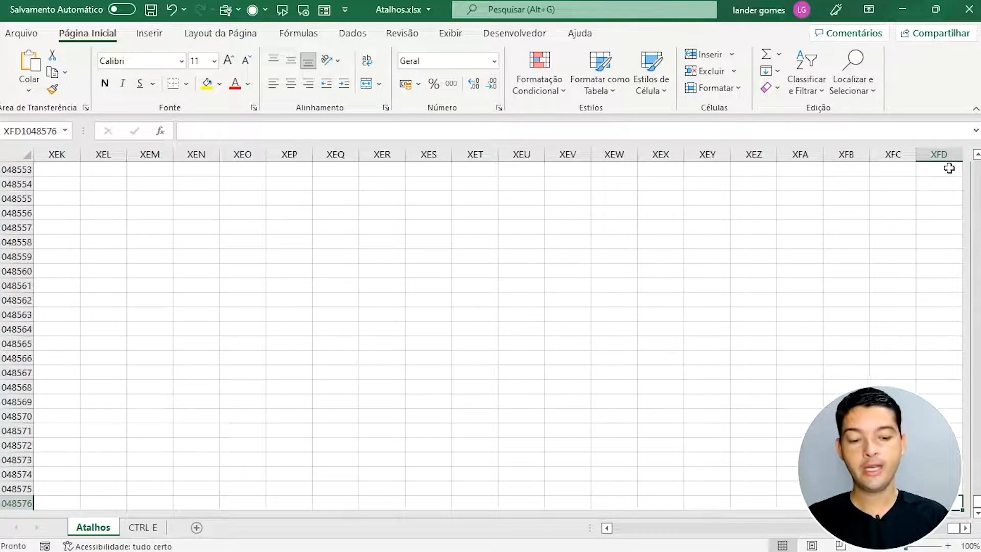
pyautogui.hotkey('ctrl', 'Left')
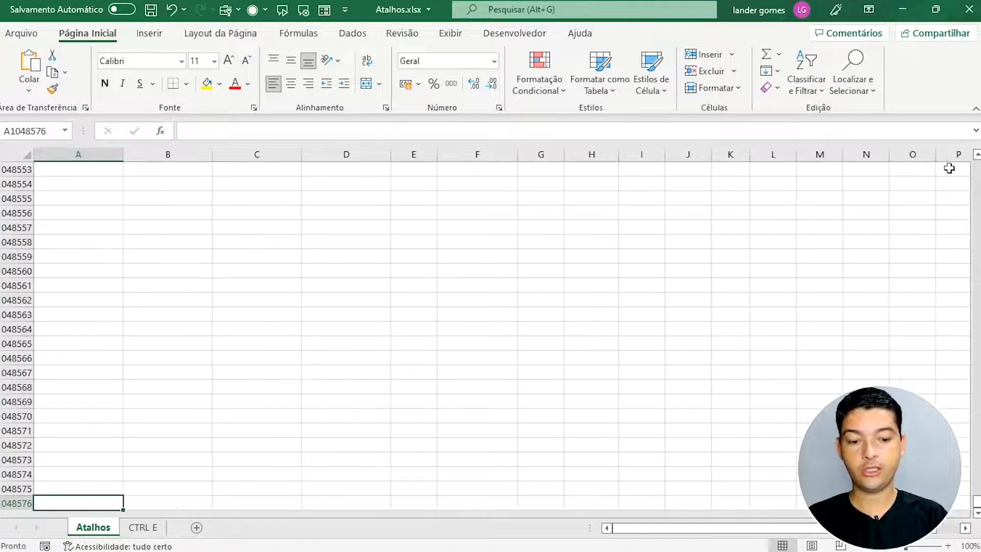
pyautogui.hotkey('ctrl', 'Right')
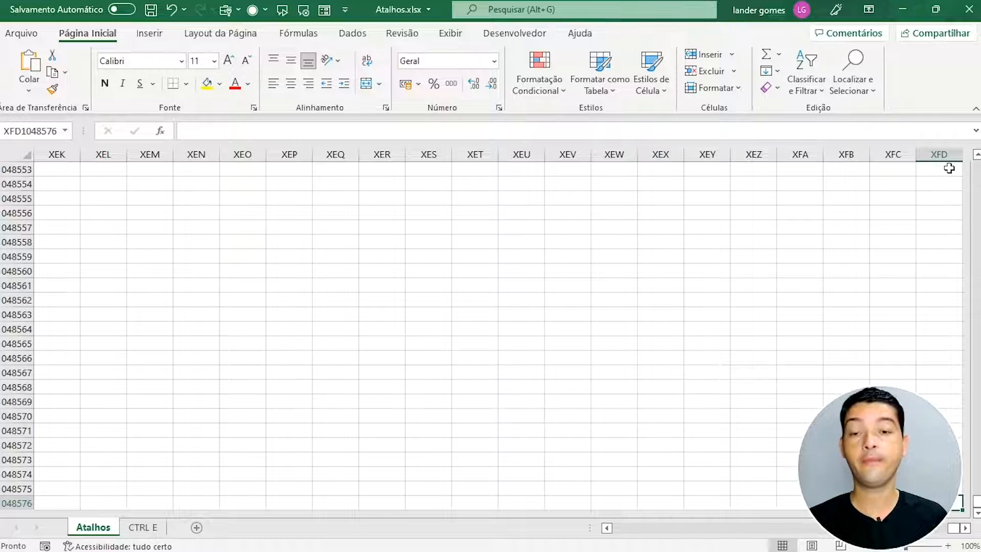
pyautogui.hotkey('ctrl', 'Left')
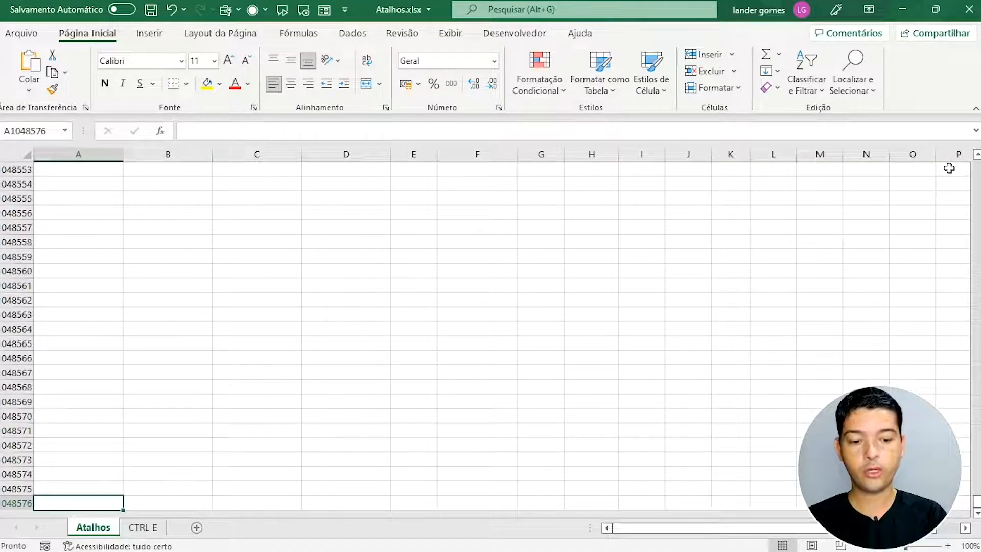
# Step: Jump through the data's last row and edges, then return to A1 with Ctrl+Home
pyautogui.hotkey('ctrl', 'Up')
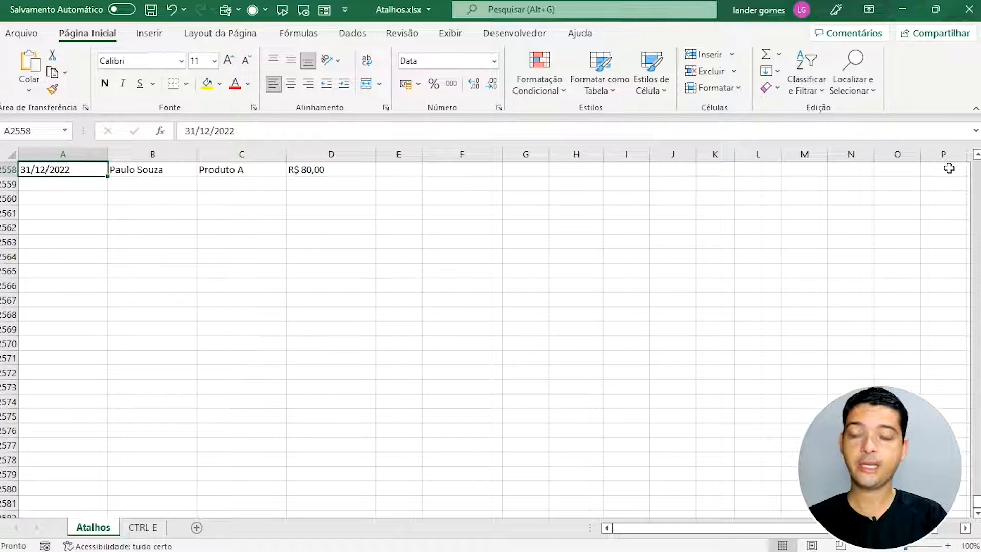
pyautogui.hotkey('ctrl', 'Up')
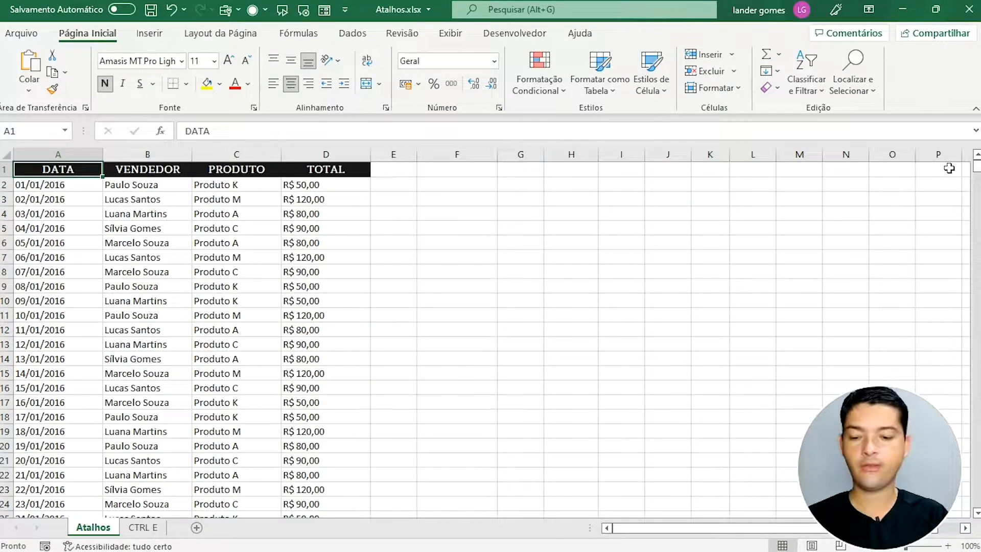
pyautogui.hotkey('ctrl', 'Down')
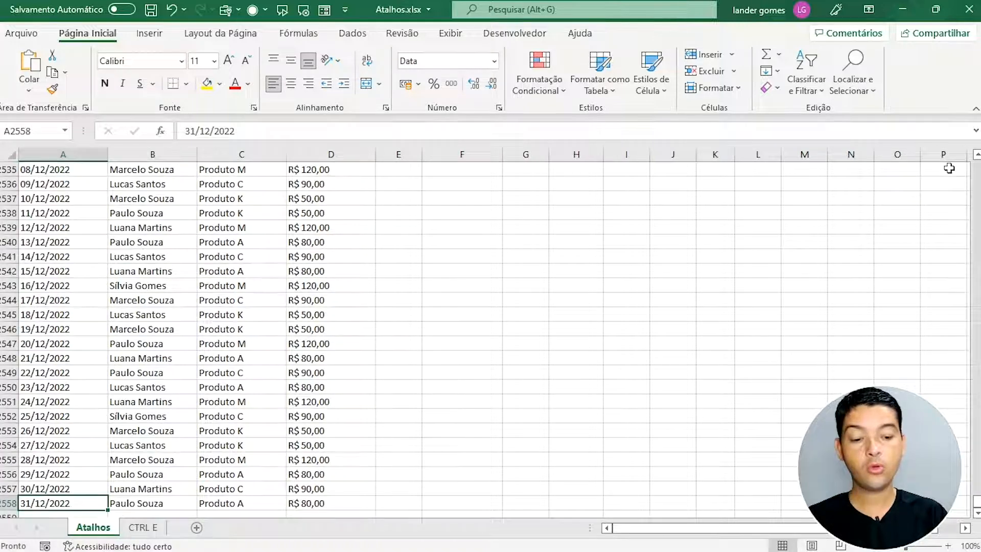
pyautogui.hotkey('ctrl', 'Right')
pyautogui.hotkey('ctrl', 'Right')
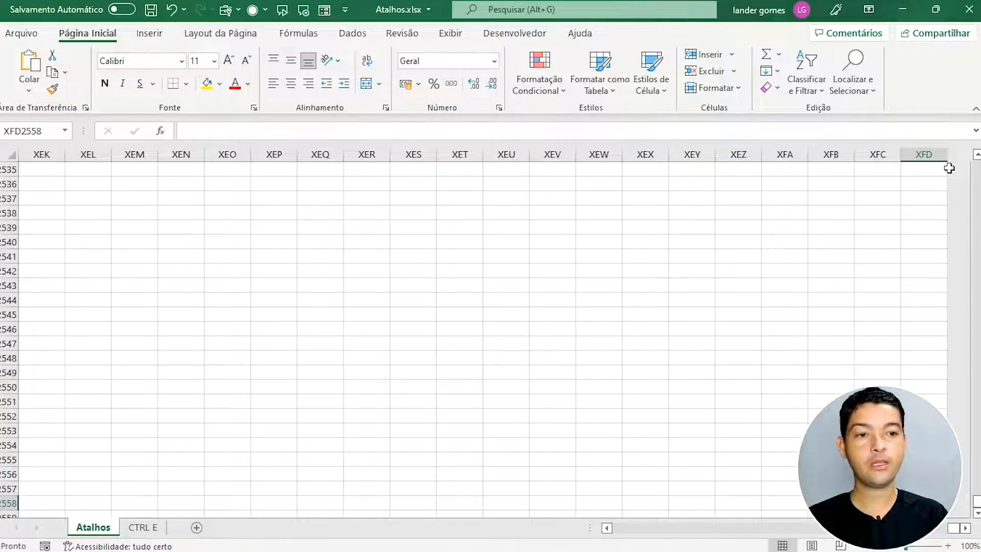
pyautogui.hotkey('ctrl', 'Up')
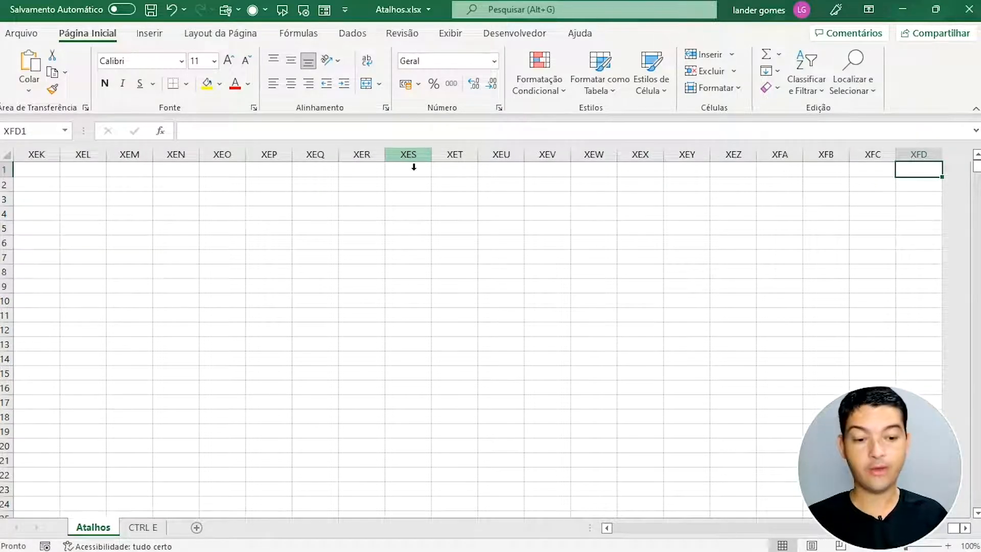
pyautogui.hotkey('ctrl', 'Home')
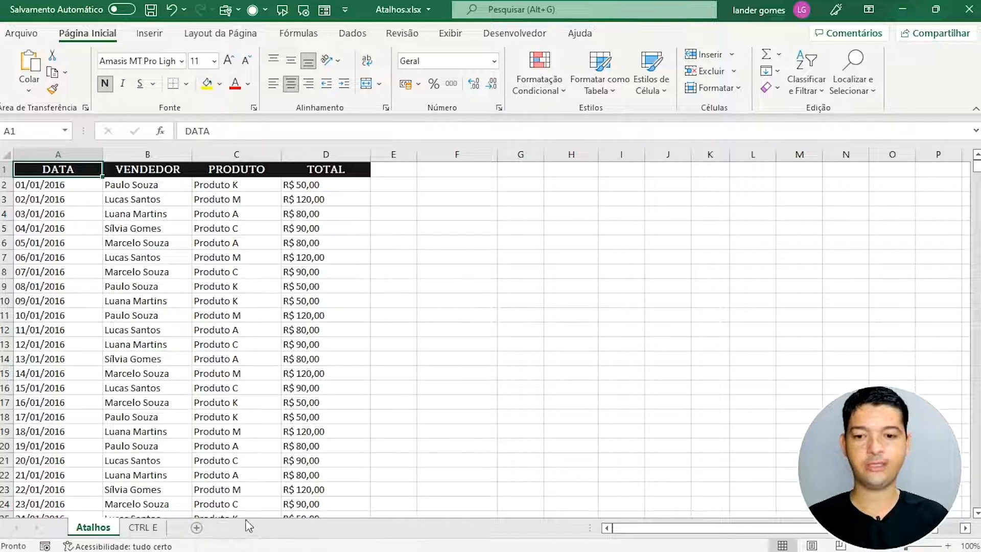
# Step: Insert blank worksheets Planilha1 and Planilha2 by pressing Shift+F11 twice
pyautogui.click(415, 204)
pyautogui.click(530, 183)
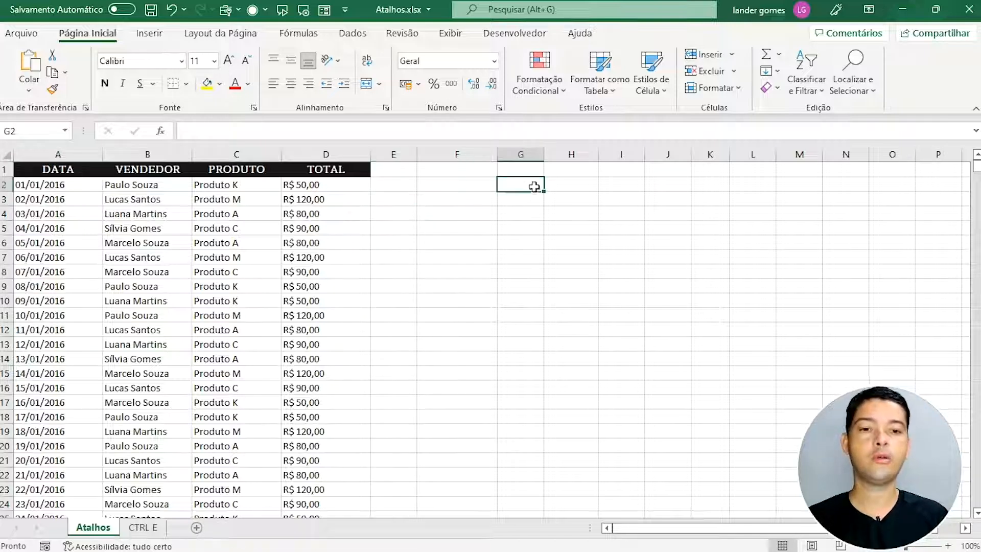
pyautogui.click(626, 176)
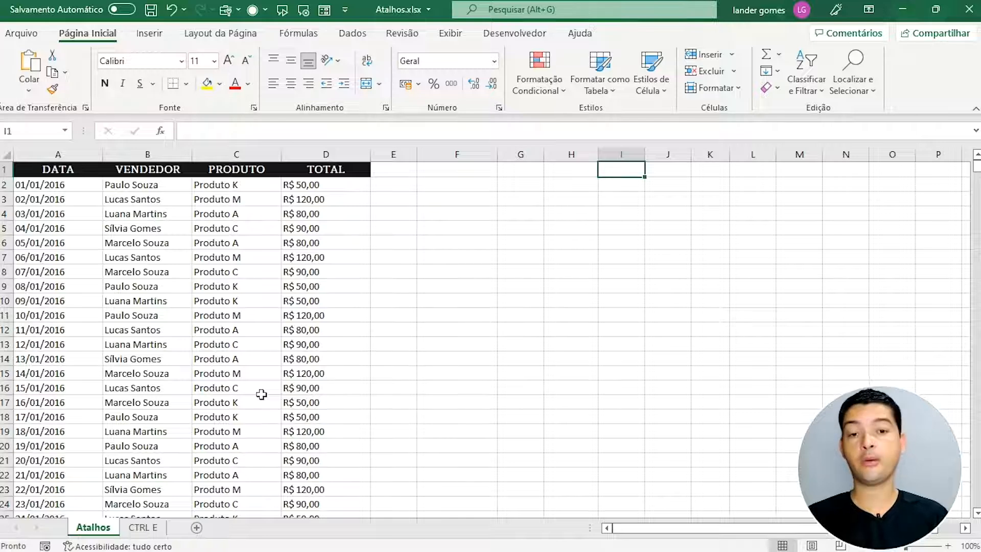
pyautogui.hotkey('shift', 'F11')
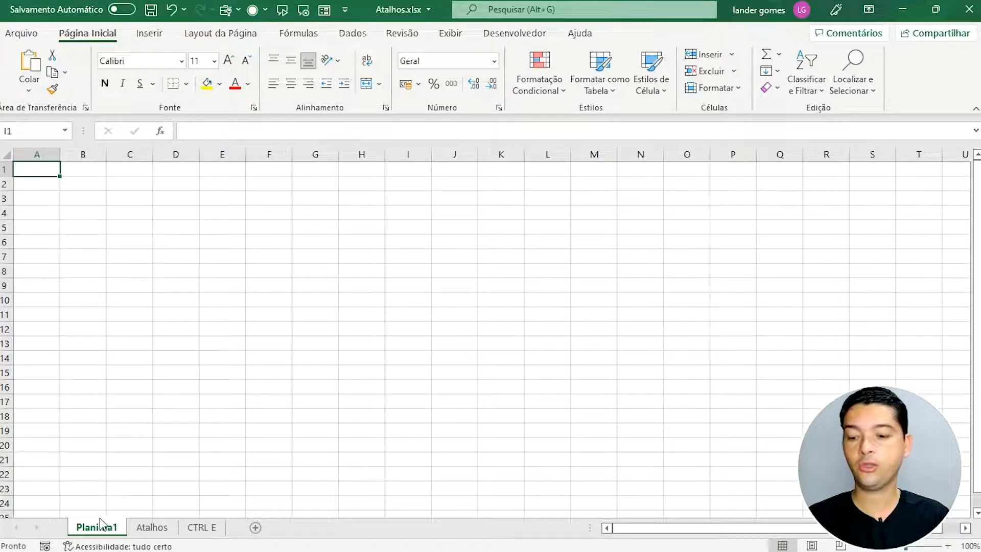
pyautogui.hotkey('shift', 'F11')
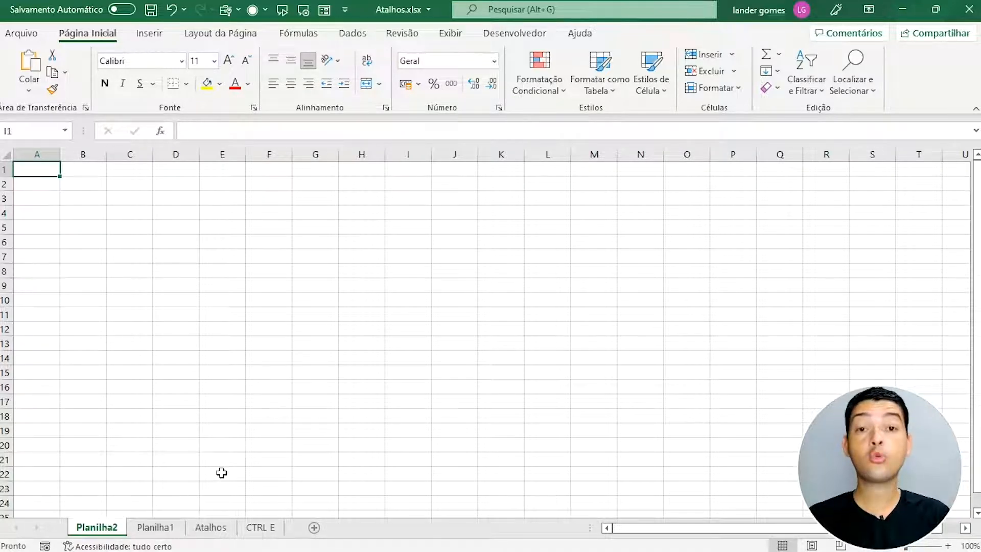
# Step: Group the Planilha1 and Planilha2 tabs and choose Excluir to delete both
pyautogui.keyDown('ctrl'); pyautogui.click(162, 528); pyautogui.keyUp('ctrl')
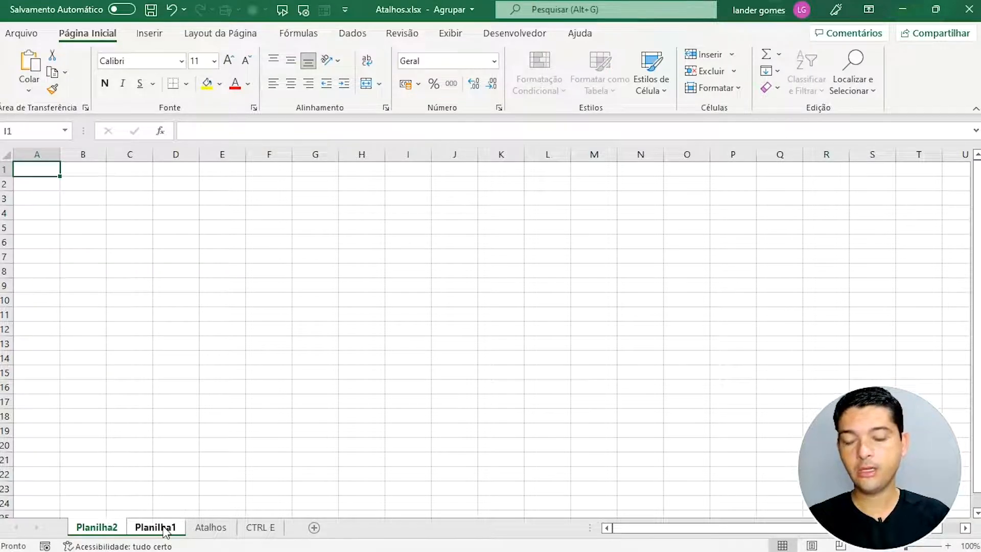
pyautogui.rightClick(165, 531)
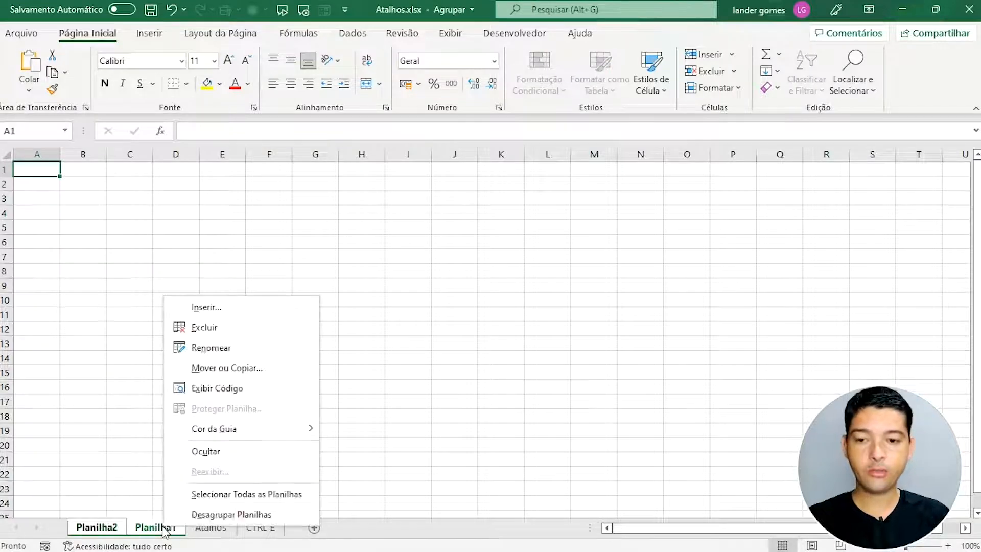
pyautogui.click(200, 329)
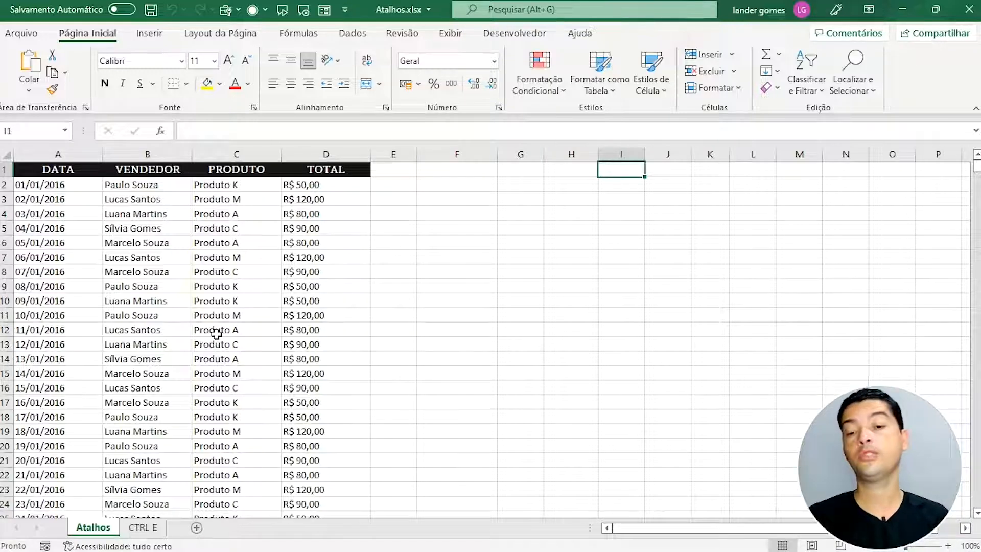
pyautogui.click(329, 188)
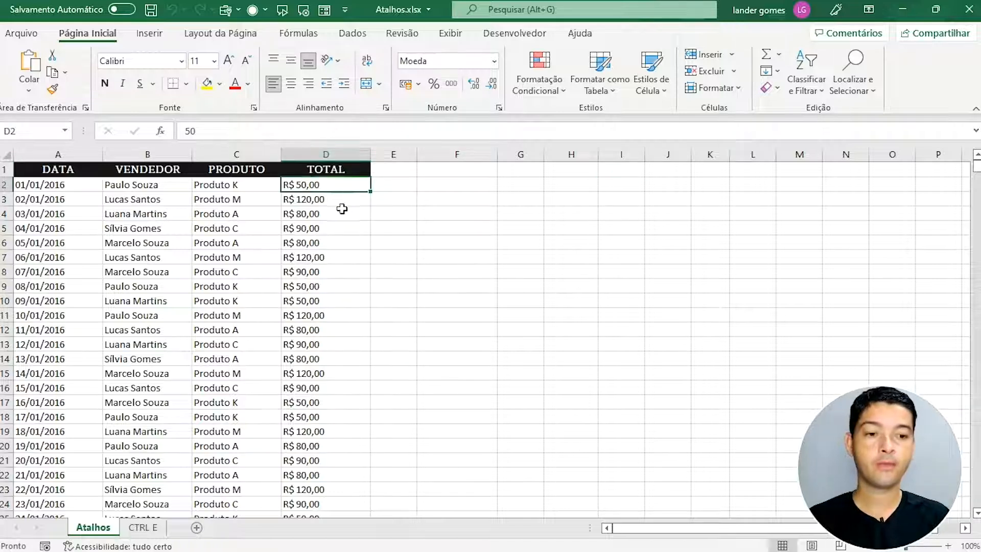
pyautogui.click(315, 204)
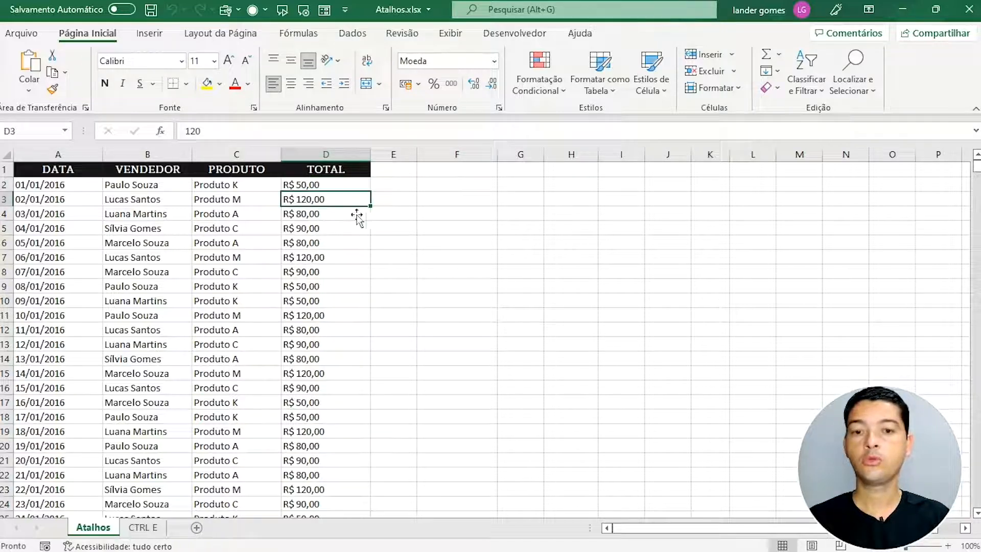
pyautogui.click(124, 190)
pyautogui.click(223, 188)
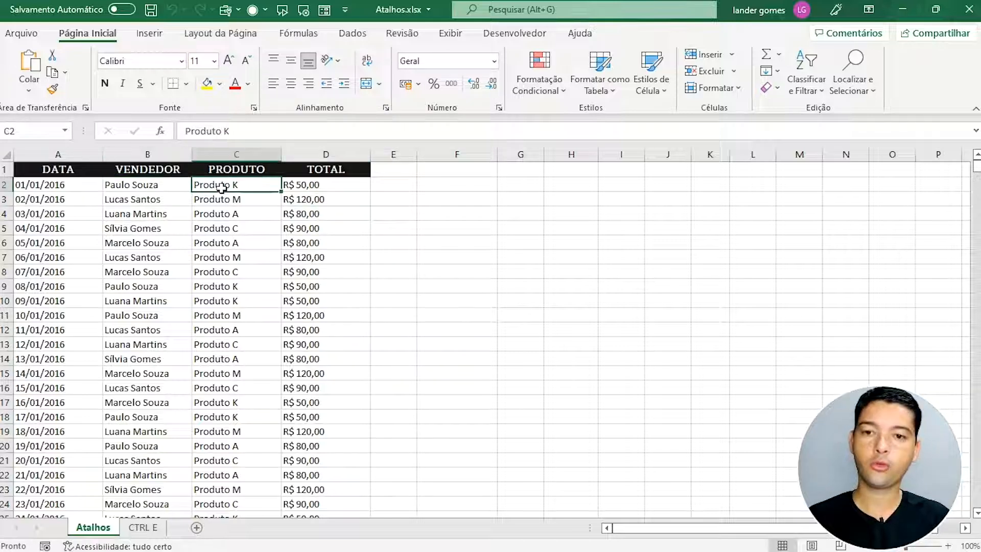
pyautogui.click(299, 186)
pyautogui.click(246, 206)
pyautogui.click(313, 203)
pyautogui.click(334, 188)
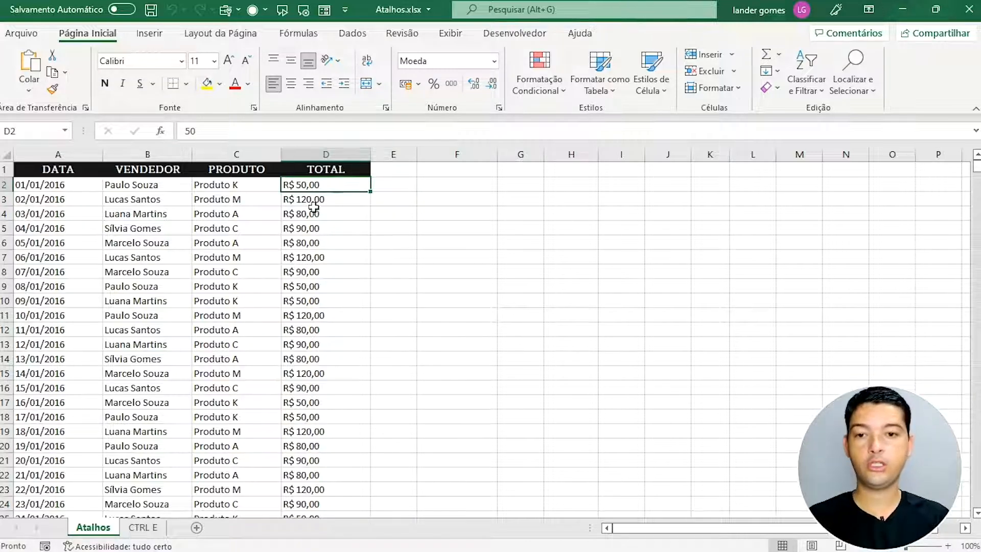
pyautogui.click(297, 203)
pyautogui.click(332, 190)
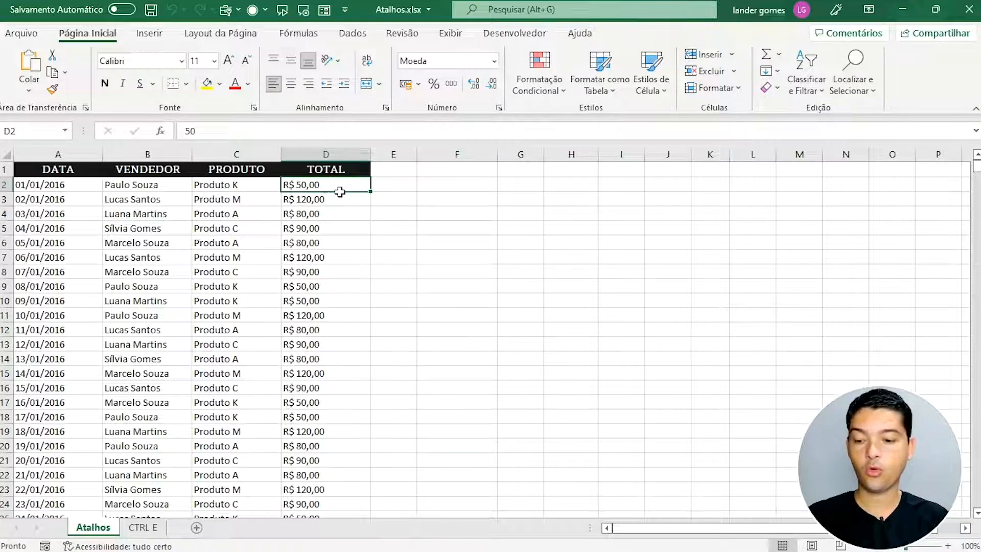
# Step: Select all TOTAL values to read the R$ 217.340,00 sum, then move to D2559
pyautogui.hotkey('ctrl', 'shift', 'Down')
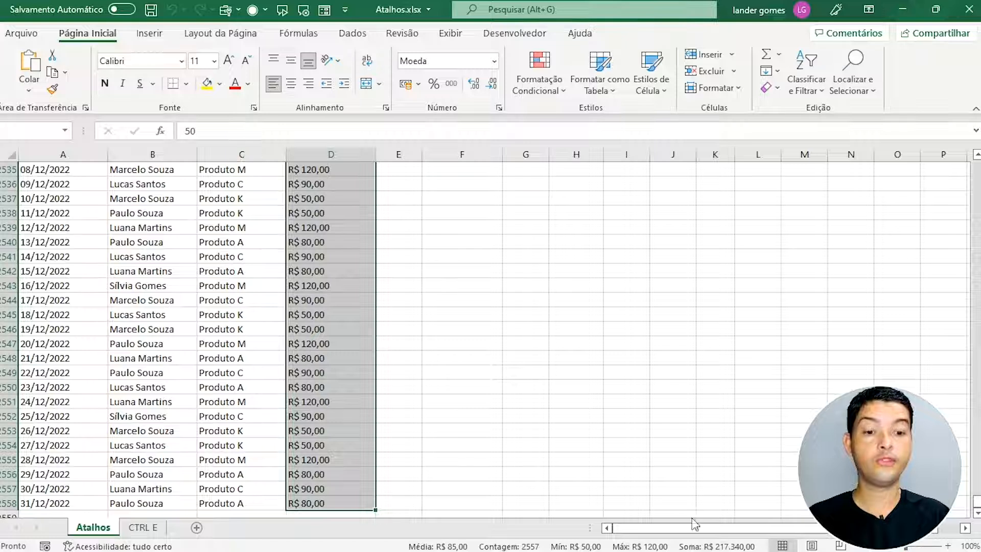
pyautogui.click(328, 406)
pyautogui.click(347, 462)
pyautogui.press('Down')
pyautogui.press('Down')
pyautogui.press('Down')
pyautogui.press('Down')
pyautogui.press('Down')
pyautogui.press('Down')
pyautogui.press('Down')
pyautogui.press('Down')
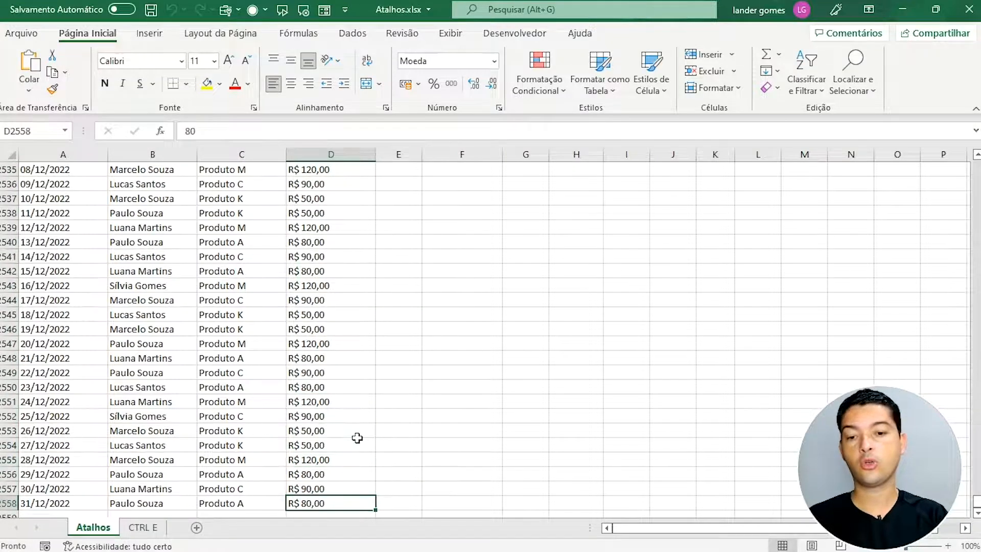
pyautogui.press('Up')
pyautogui.press('Up')
pyautogui.press('Up')
pyautogui.press('Up')
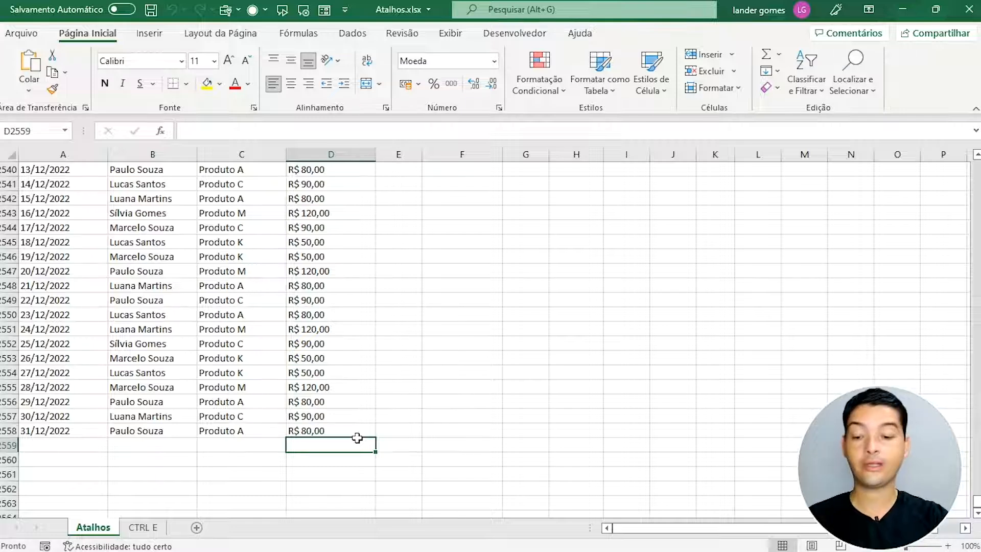
# Step: Enter =SOMA(D2:D2558) in D2559 with Alt+=, giving R$ 217.340,00
pyautogui.hotkey('alt', '=')
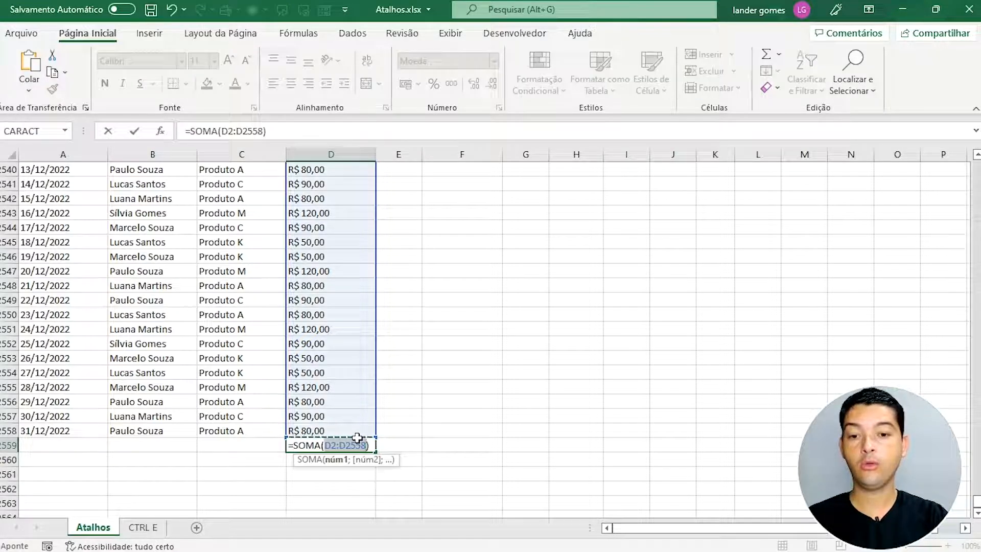
pyautogui.press('Return')
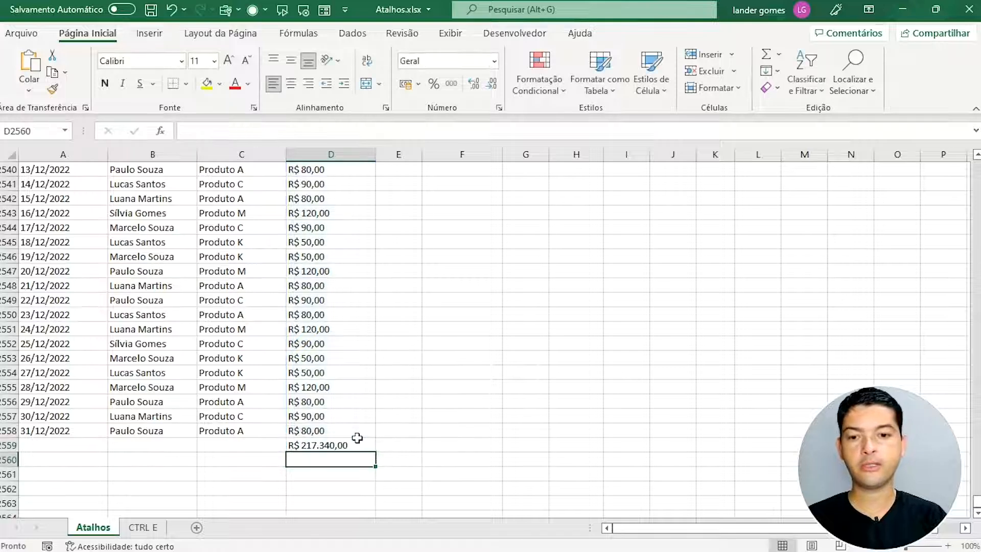
pyautogui.click(332, 448)
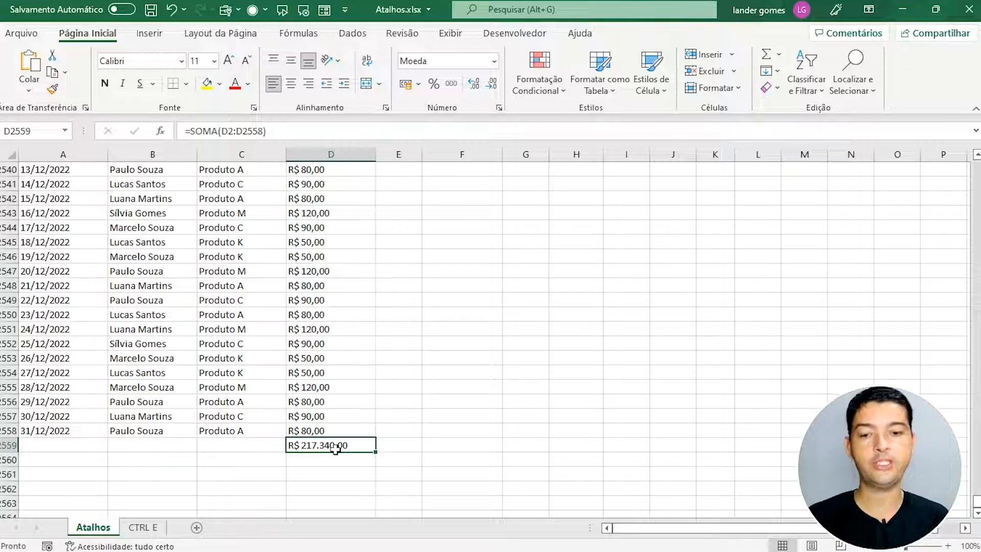
# Step: Check the total in D2559, then jump up to the TOTAL header in D1
pyautogui.click(341, 418)
pyautogui.click(344, 446)
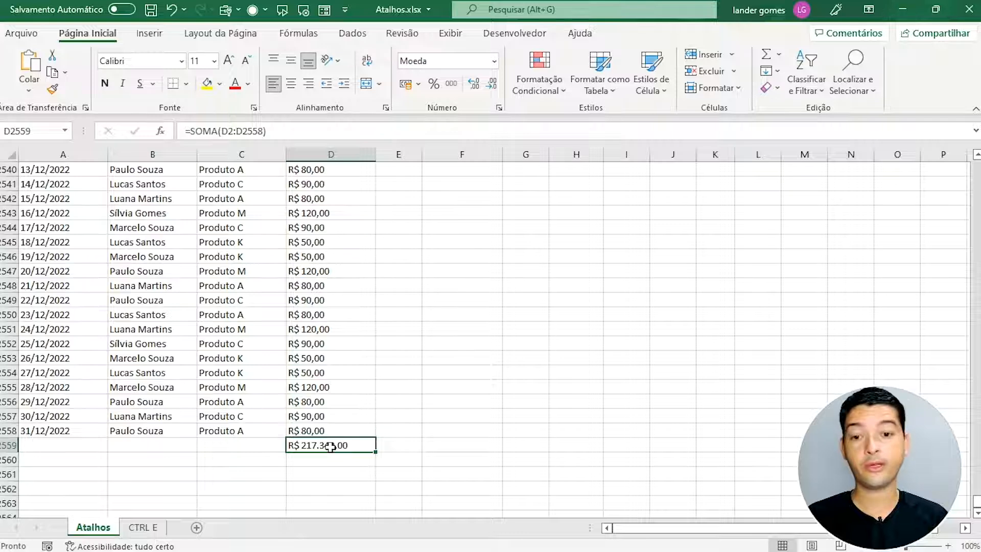
pyautogui.click(344, 468)
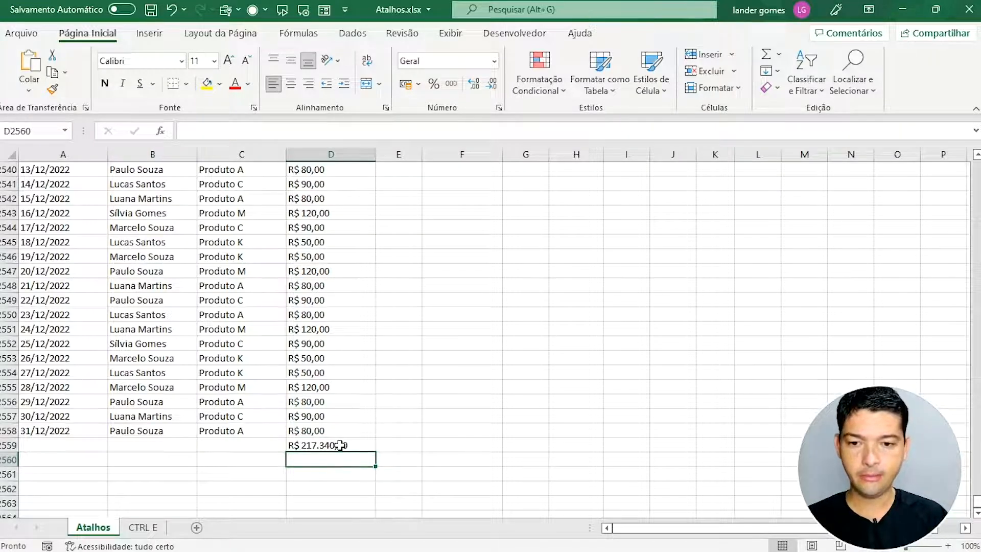
pyautogui.click(339, 445)
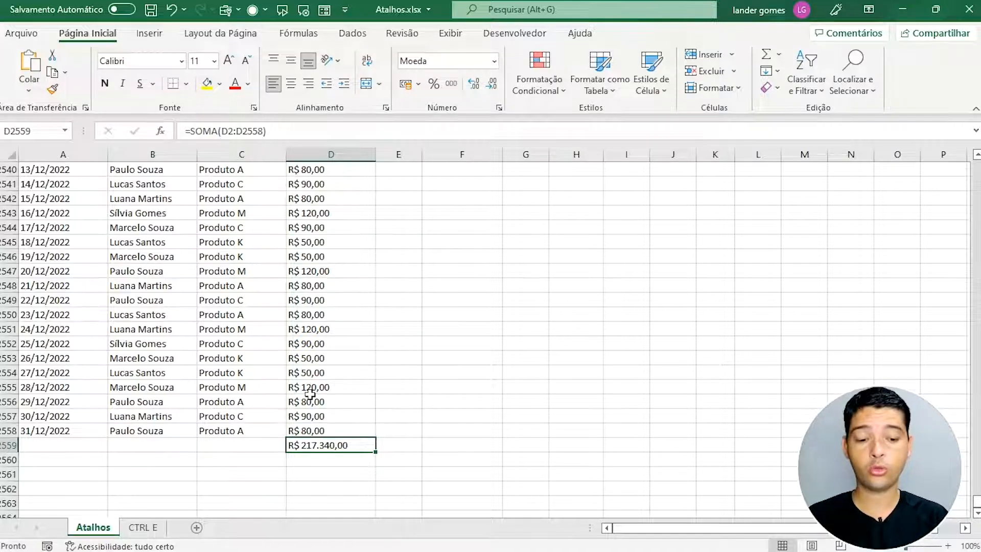
pyautogui.hotkey('ctrl', 'Up')
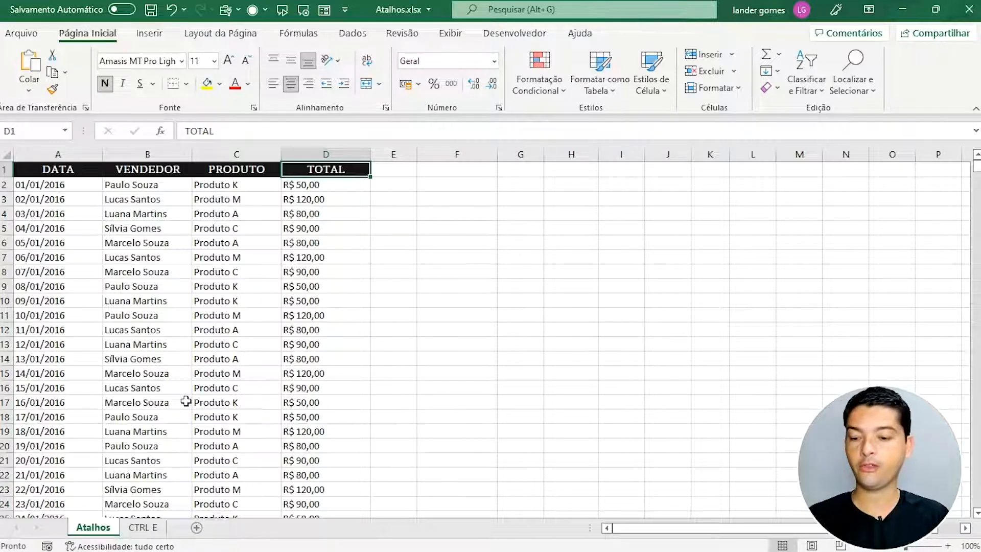
# Step: Convert the sales range A1:D2558 into table Tabela1 with headers, then jump to its last row
pyautogui.hotkey('ctrl', 't')
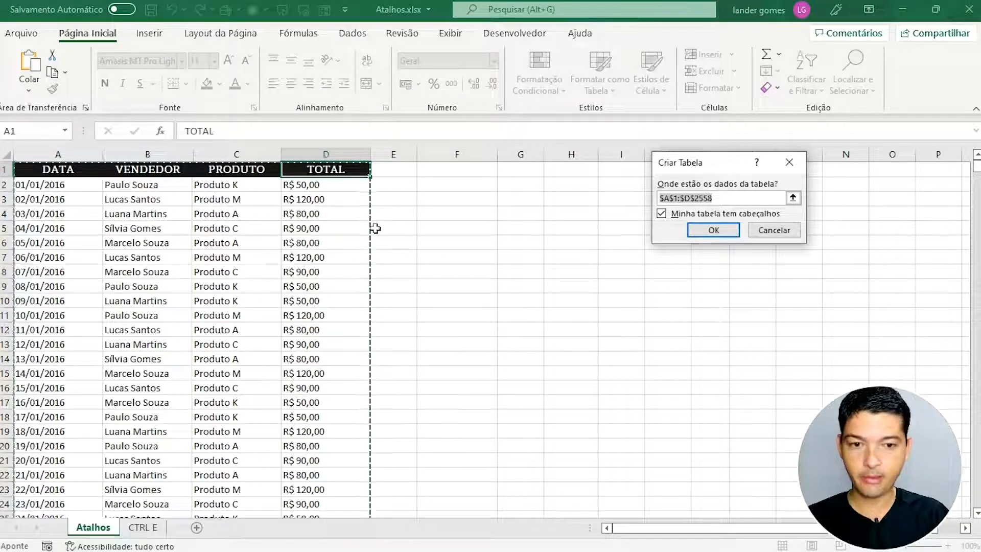
pyautogui.moveTo(695, 167); pyautogui.dragTo(533, 177)
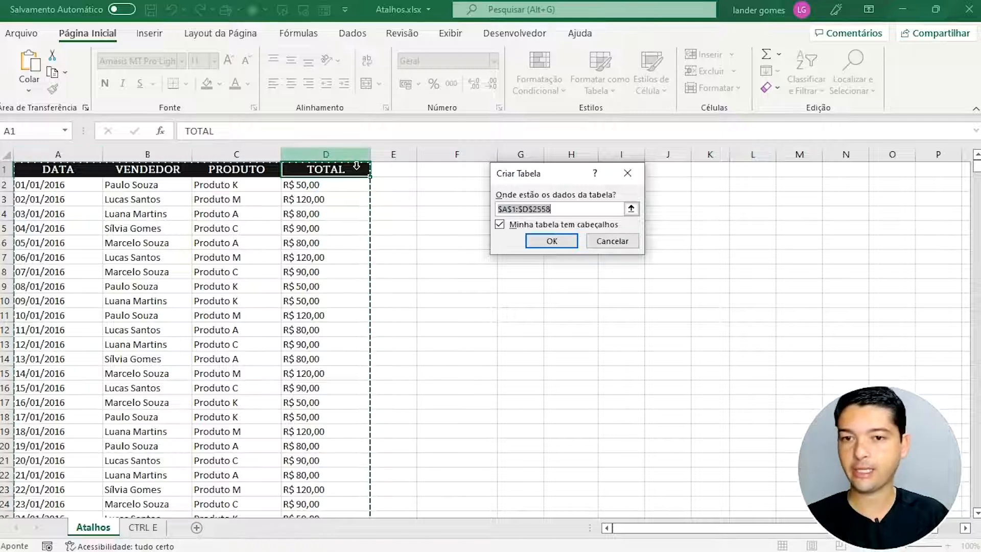
pyautogui.click(565, 243)
pyautogui.click(252, 242)
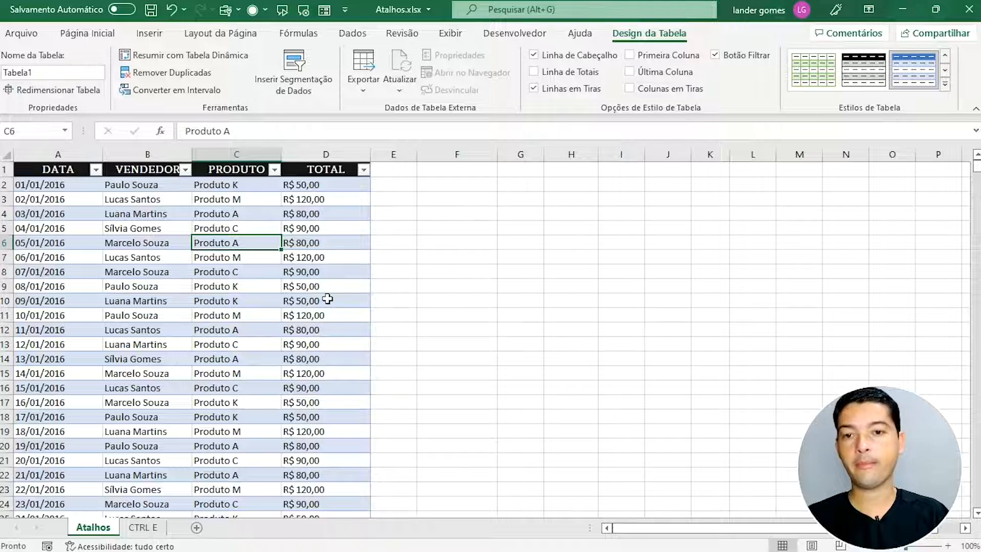
pyautogui.hotkey('ctrl', 'Down')
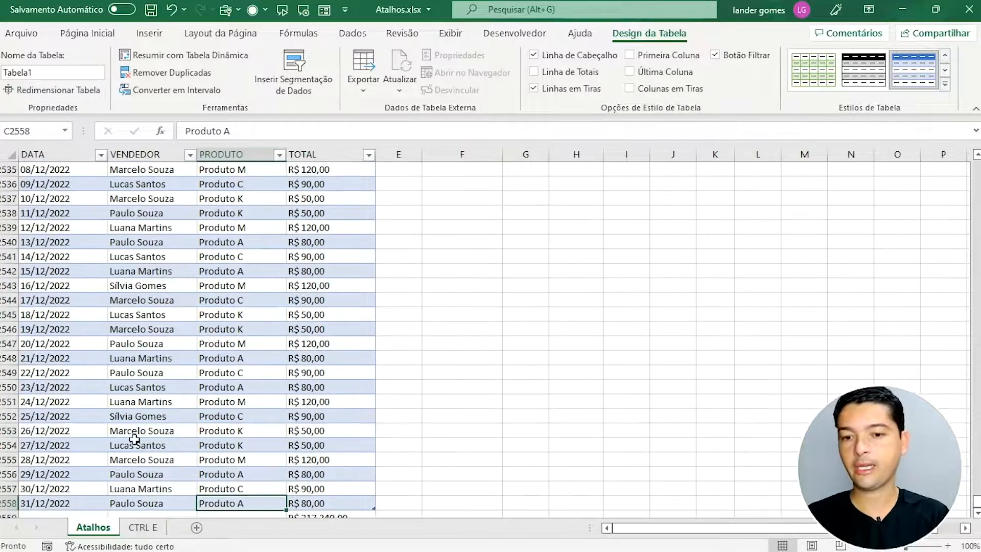
# Step: Delete the old total in D2559 and enter the date 01/01/2023 in A2559
pyautogui.scroll(-1, 227, 428)
pyautogui.click(156, 475)
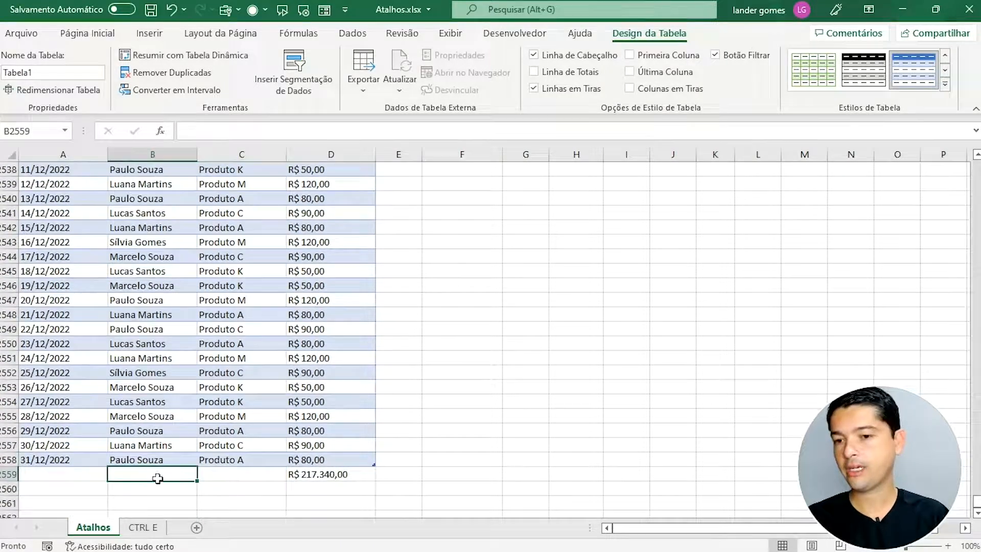
pyautogui.click(322, 477)
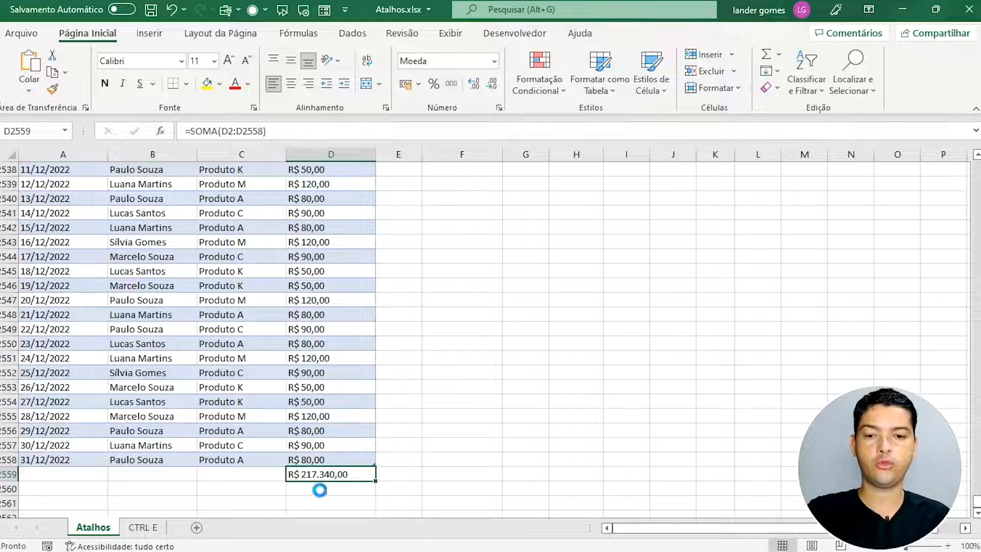
pyautogui.press('Delete')
pyautogui.click(82, 476)
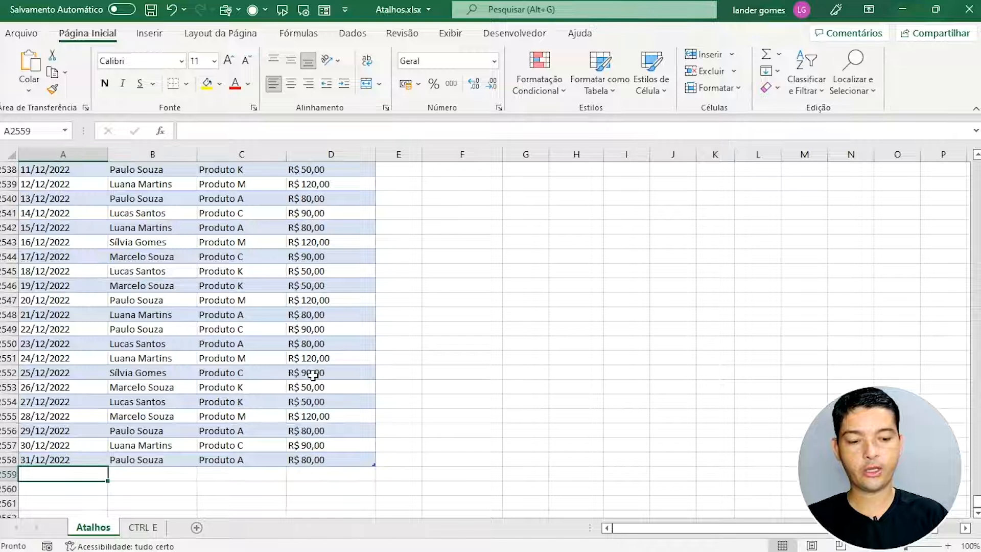
pyautogui.write('01/01/2023')
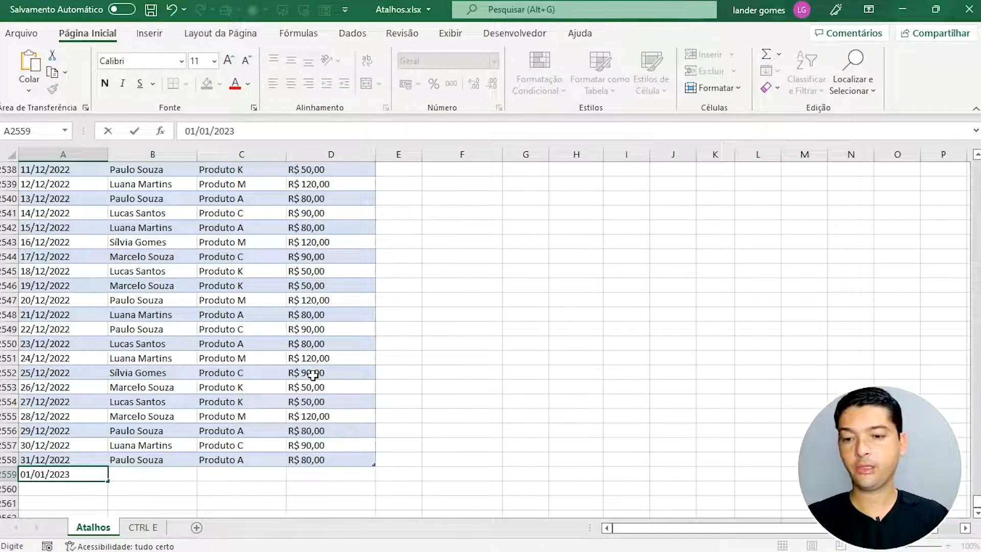
pyautogui.press('Tab')
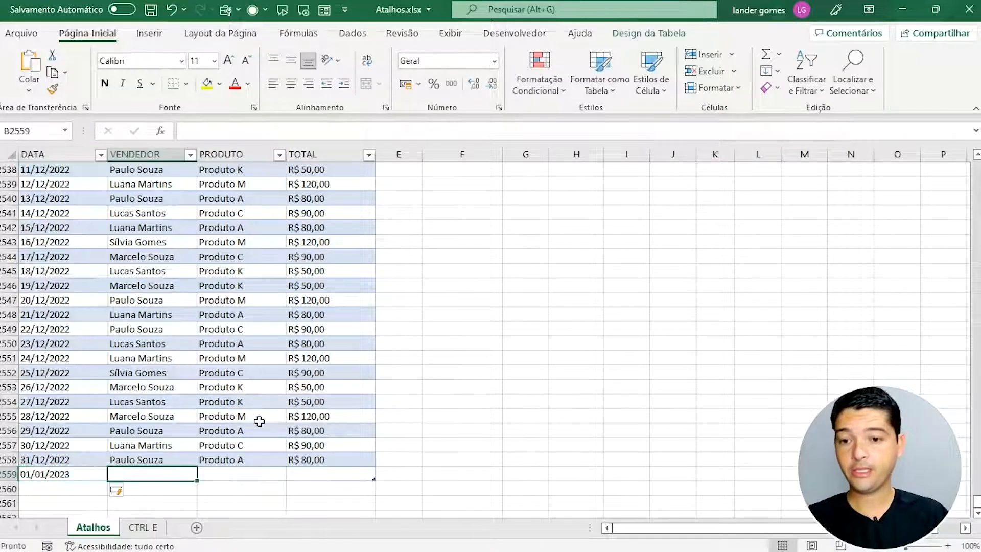
# Step: Pick the third existing vendor and Produto K from the column dropdown lists
pyautogui.hotkey('alt', 'Down')
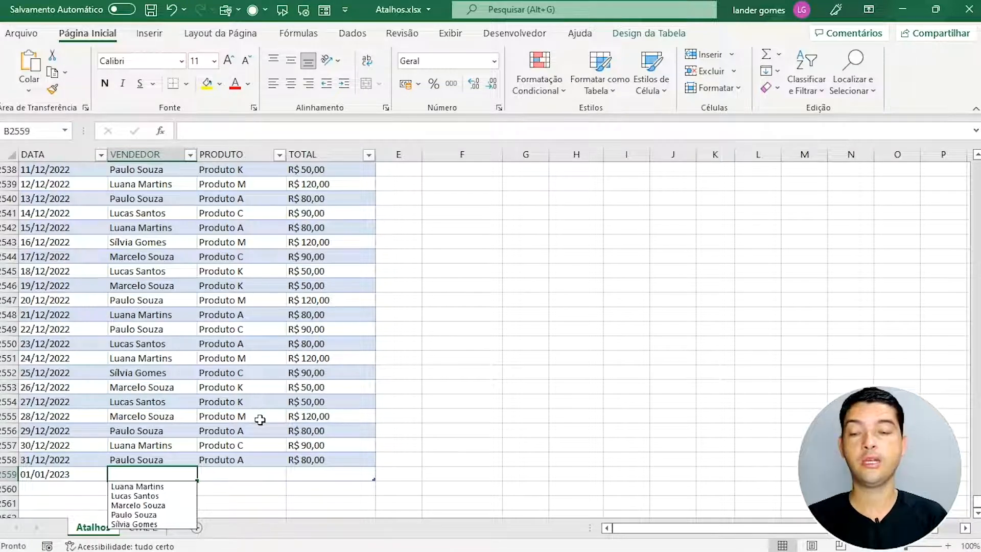
pyautogui.press('Down')
pyautogui.press('Down')
pyautogui.press('Down')
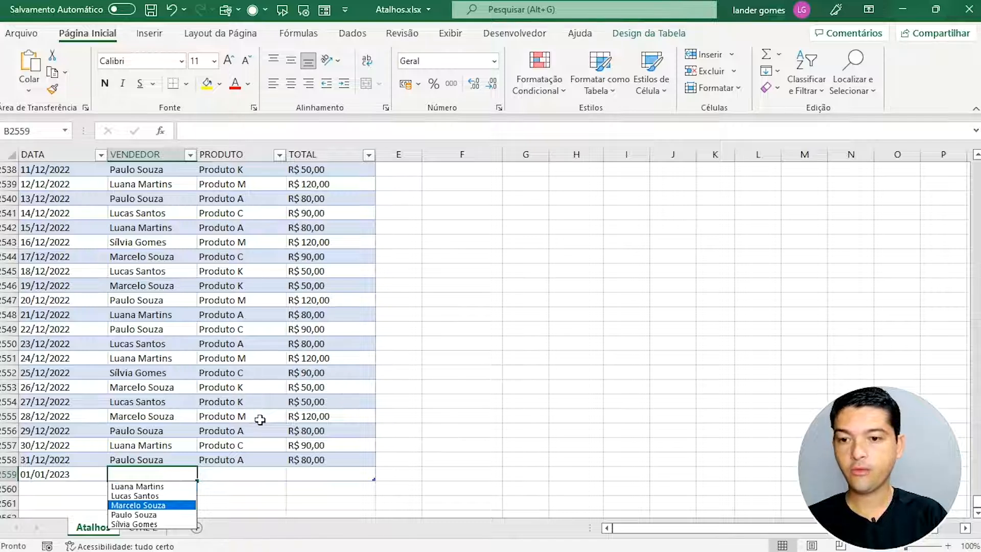
pyautogui.press('Return')
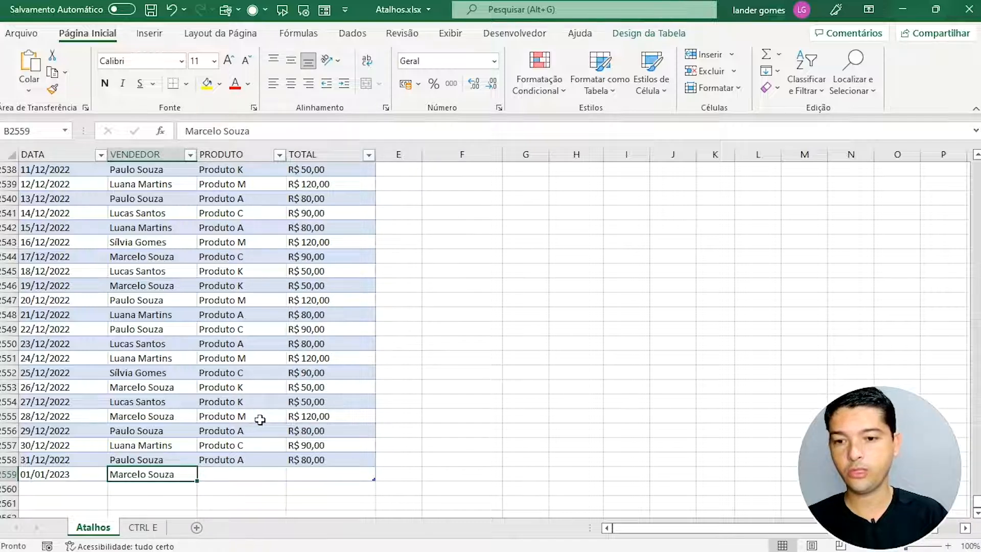
pyautogui.press('Tab')
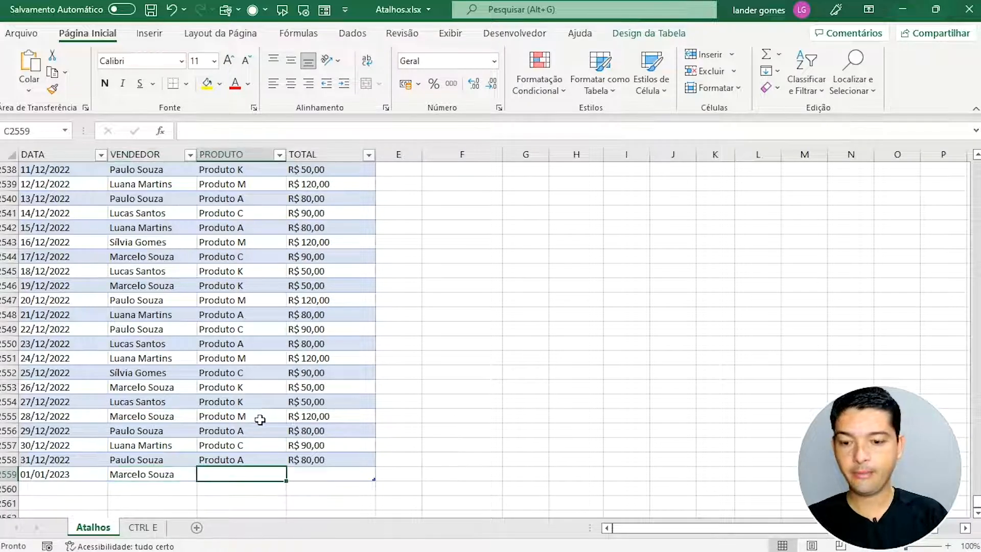
pyautogui.press('alt')
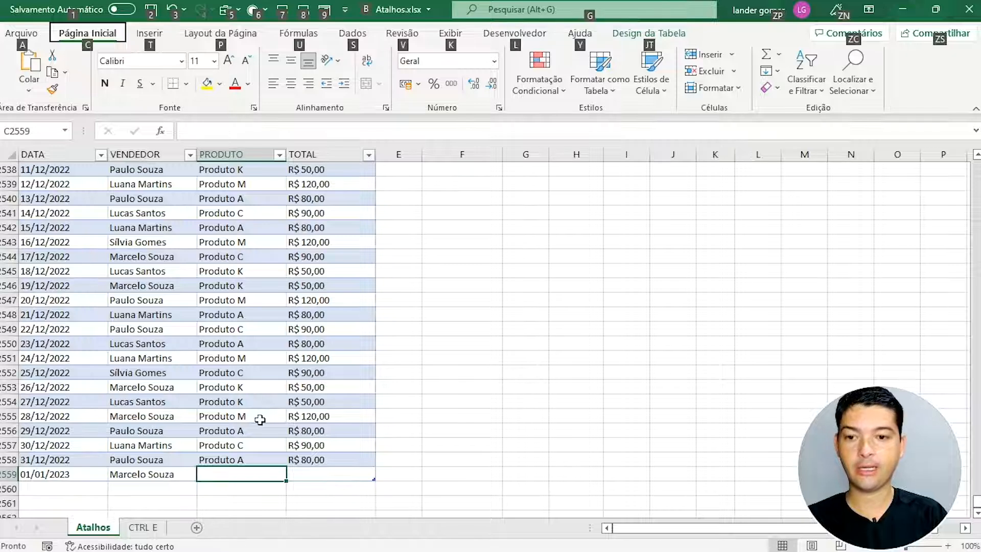
pyautogui.press('alt')
pyautogui.hotkey('alt', 'Down')
pyautogui.press('Down')
pyautogui.press('Down')
pyautogui.press('Down')
pyautogui.press('Down')
pyautogui.press('Up')
pyautogui.press('Return')
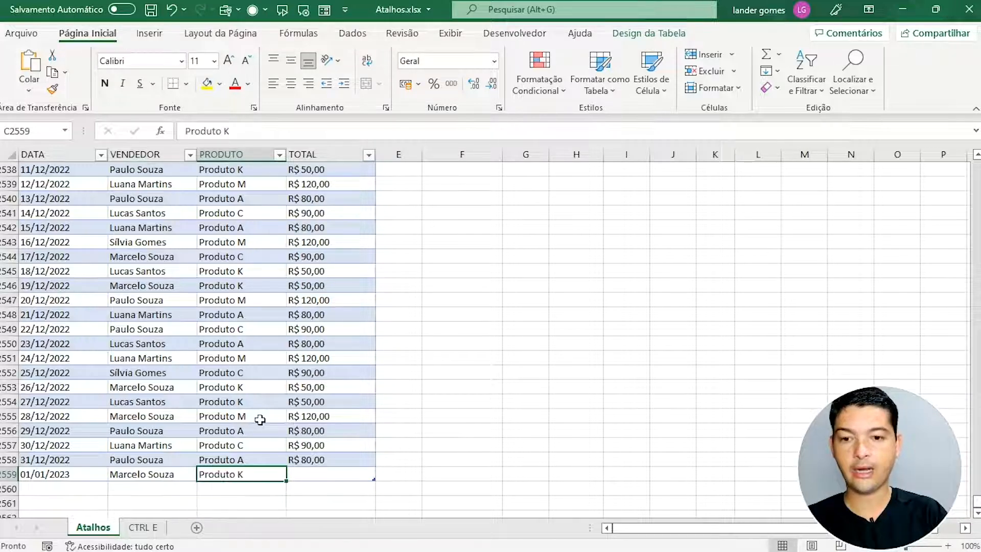
pyautogui.press('Tab')
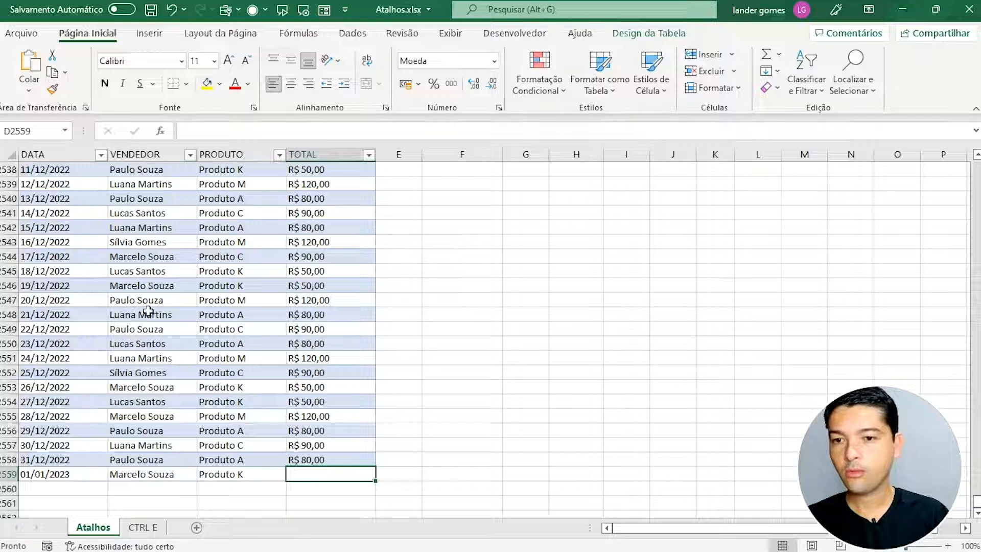
# Step: Enter 50 as the new sale's total in D2559 and return to the table top
pyautogui.write('50')
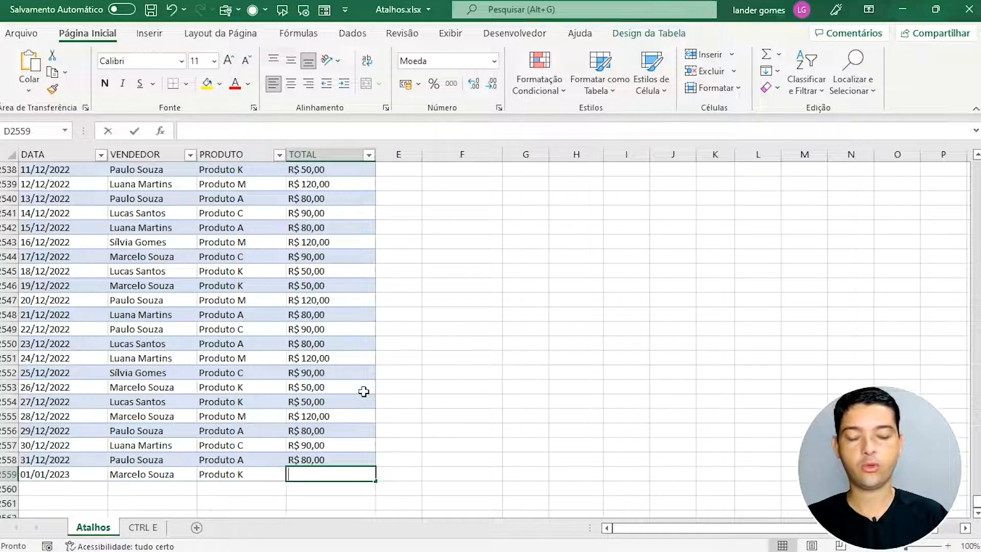
pyautogui.write('00')
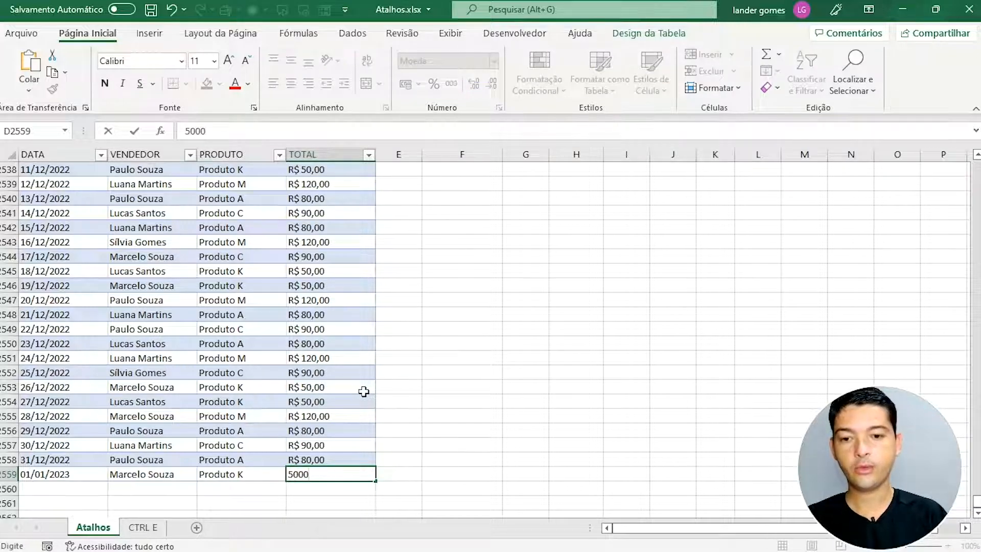
pyautogui.press('BackSpace')
pyautogui.press('BackSpace')
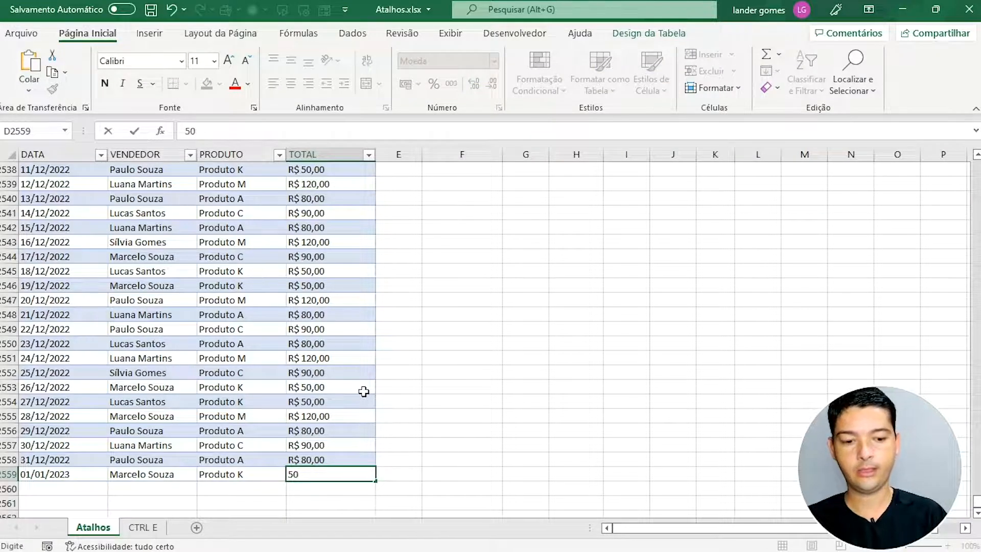
pyautogui.hotkey('ctrl', 'Return')
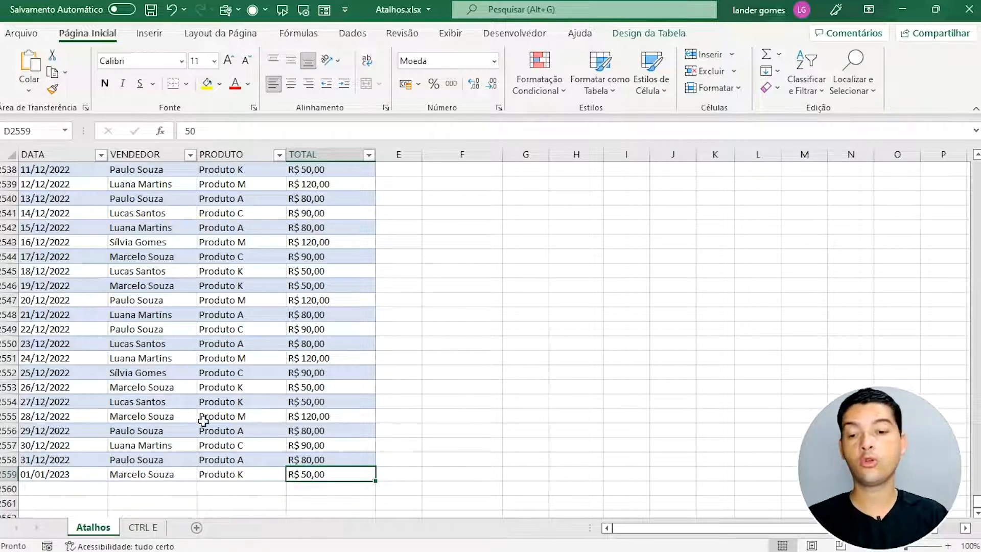
pyautogui.hotkey('ctrl', 'Up')
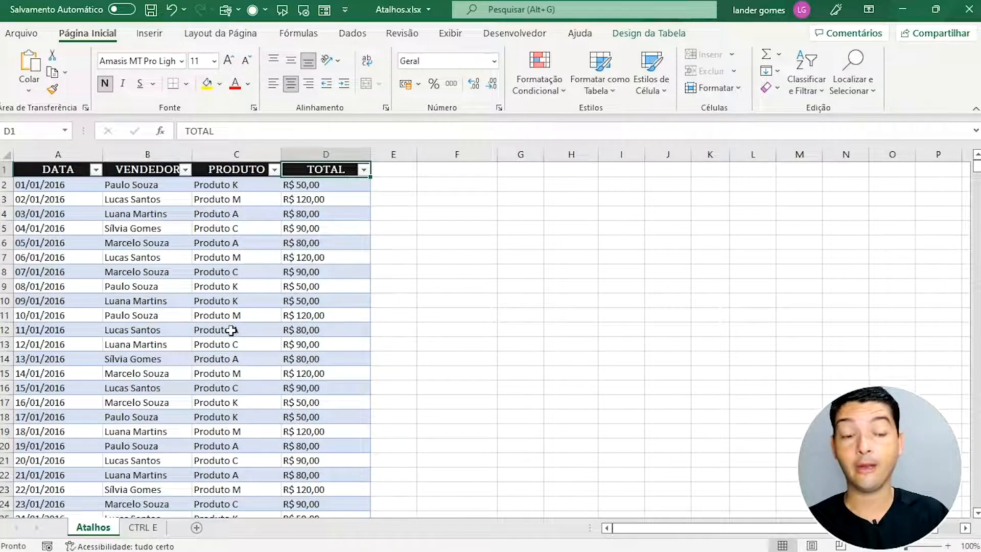
# Step: Convert the sales table to a normal range via Tabela > Converter em Intervalo, confirming Sim
pyautogui.rightClick(184, 259)
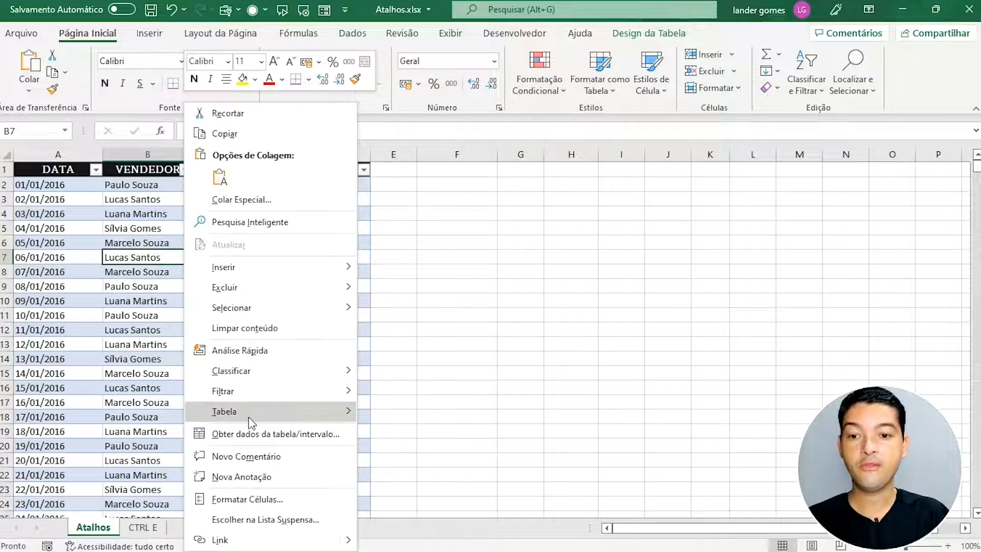
pyautogui.moveTo(249, 416)
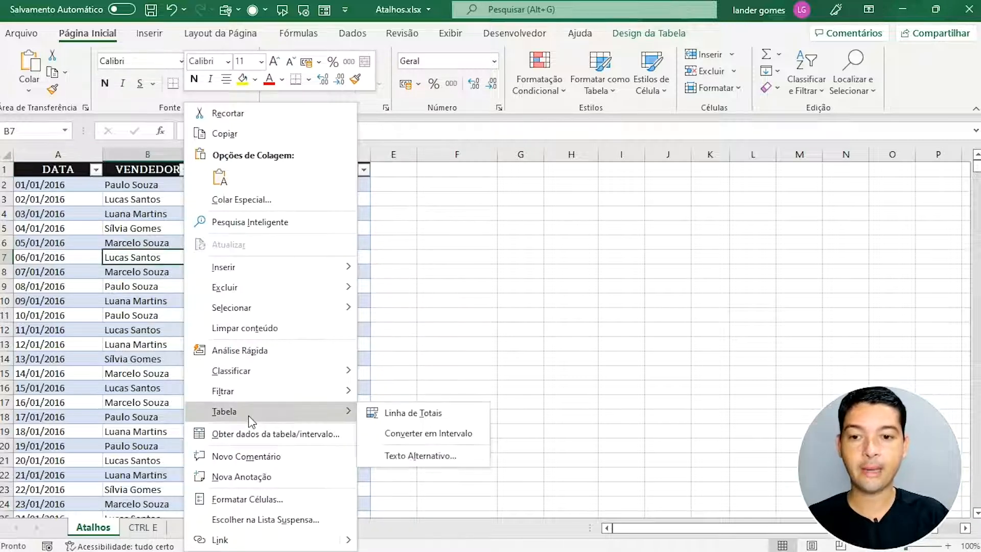
pyautogui.click(408, 432)
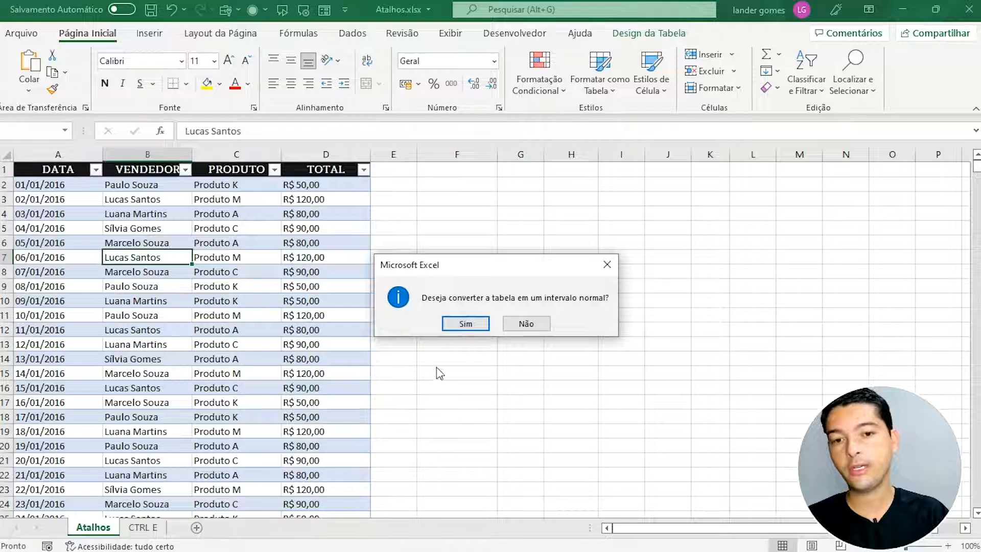
pyautogui.click(466, 323)
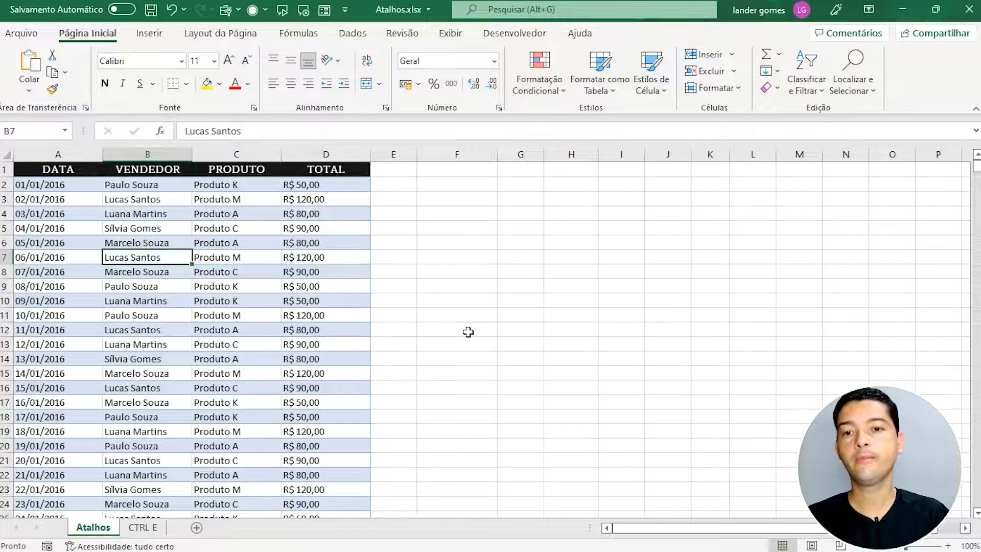
# Step: Check the data's last row, 2559, and return to the top of the sheet
pyautogui.click(294, 314)
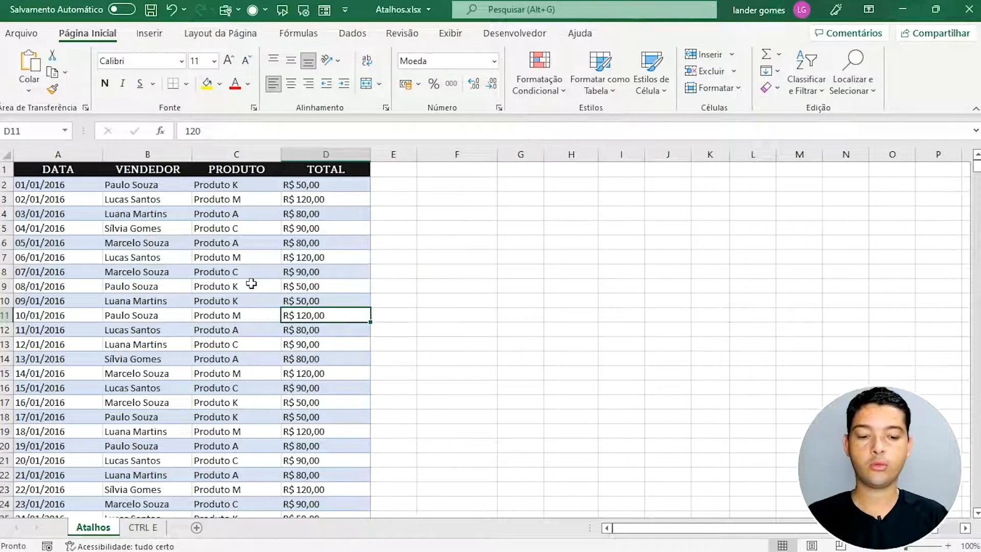
pyautogui.hotkey('ctrl', 'Down')
pyautogui.press('Down')
pyautogui.press('Down')
pyautogui.press('Down')
pyautogui.press('Down')
pyautogui.press('Down')
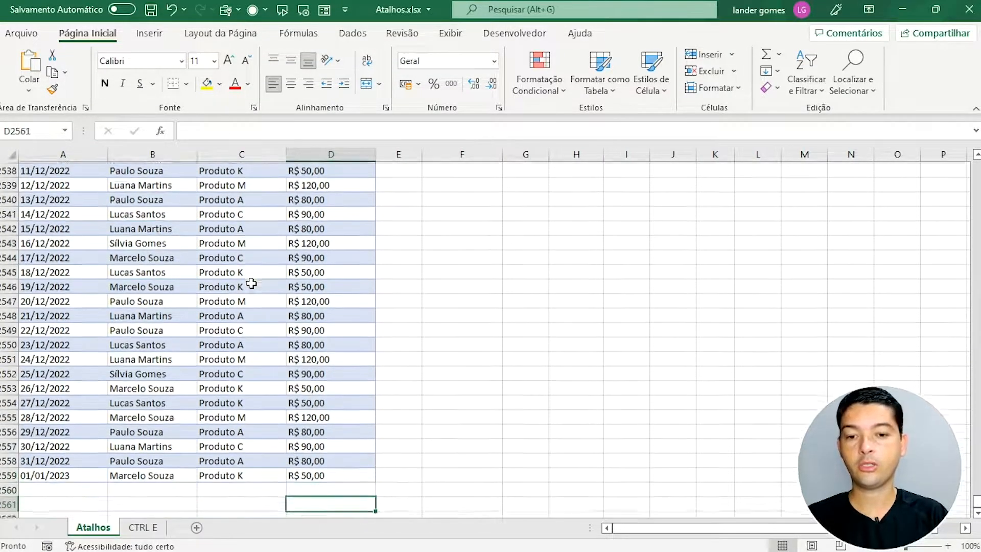
pyautogui.click(70, 446)
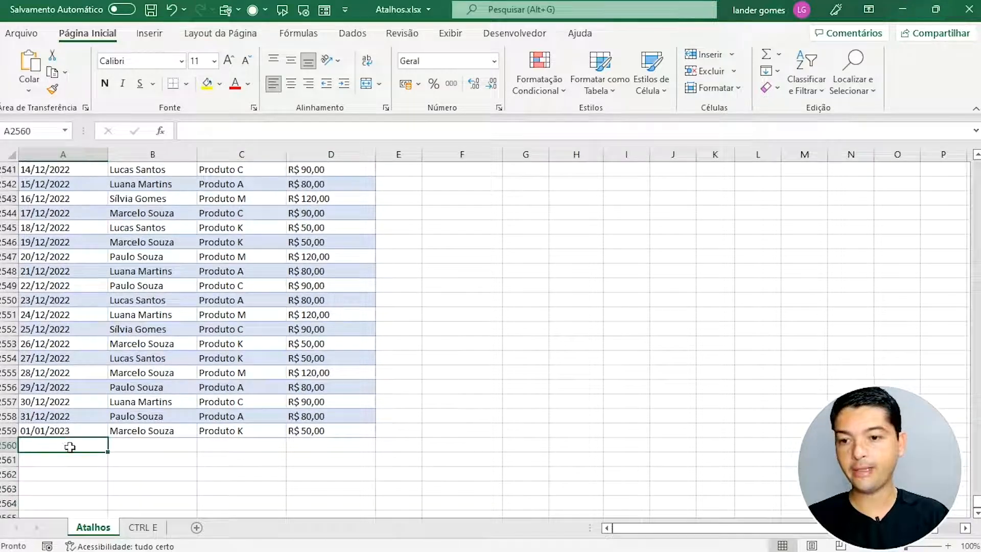
pyautogui.press('Up')
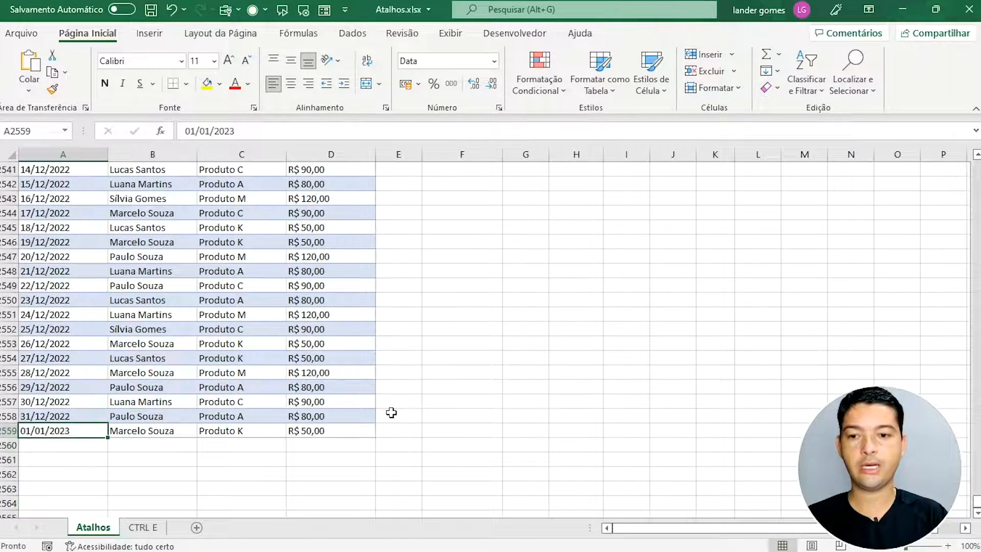
pyautogui.hotkey('ctrl', 'Up')
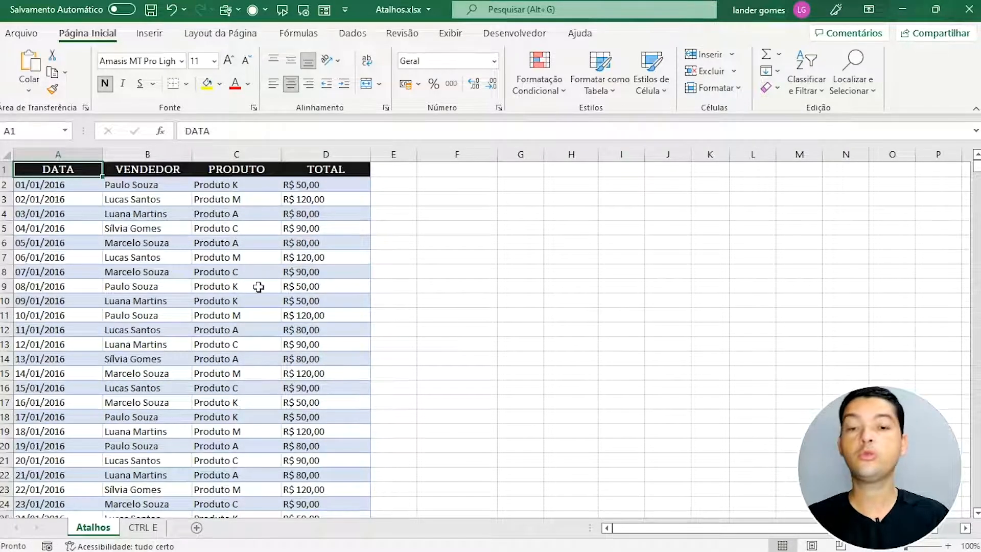
# Step: Widen column G and enter today's date 23/05/2022 centred in G6 with Ctrl+;
pyautogui.click(276, 273)
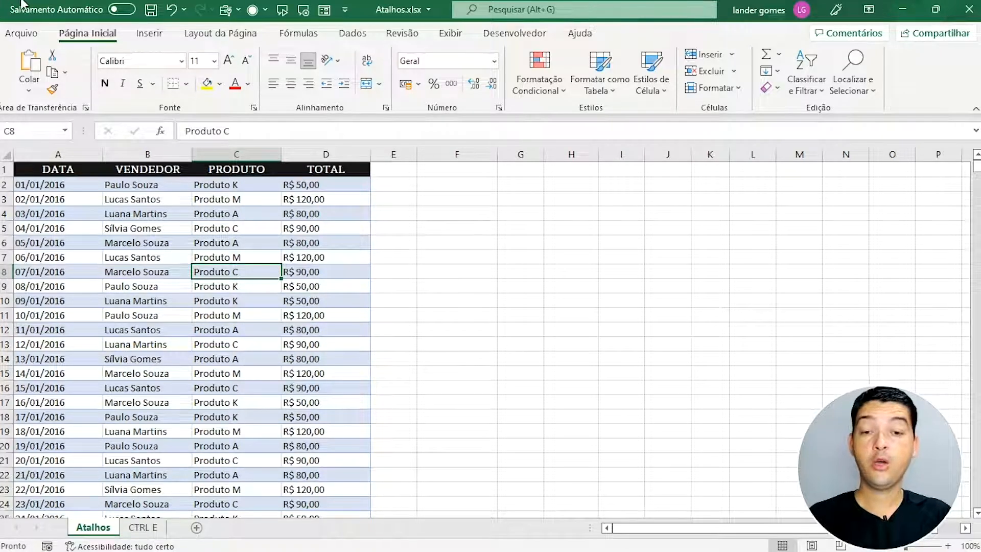
pyautogui.click(522, 250)
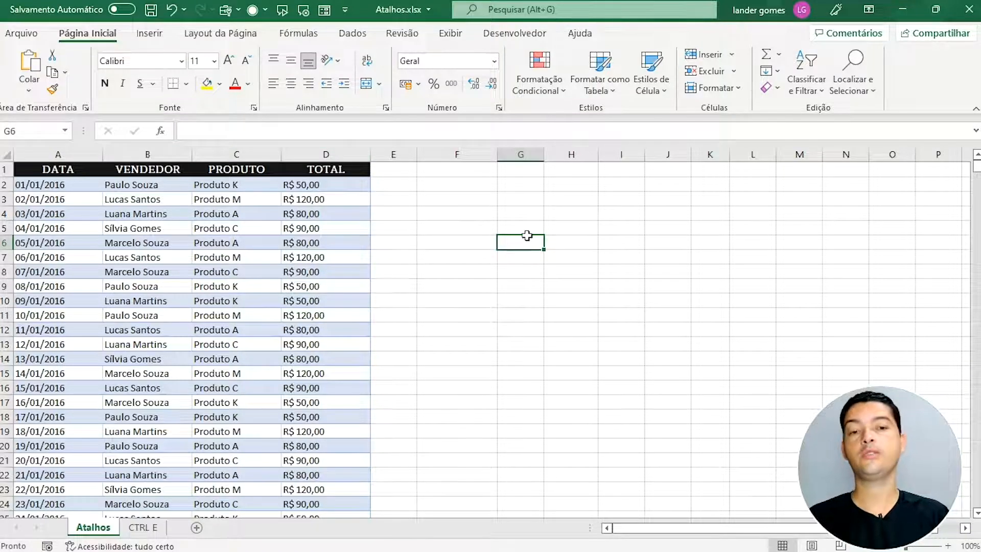
pyautogui.moveTo(550, 168); pyautogui.dragTo(605, 159)
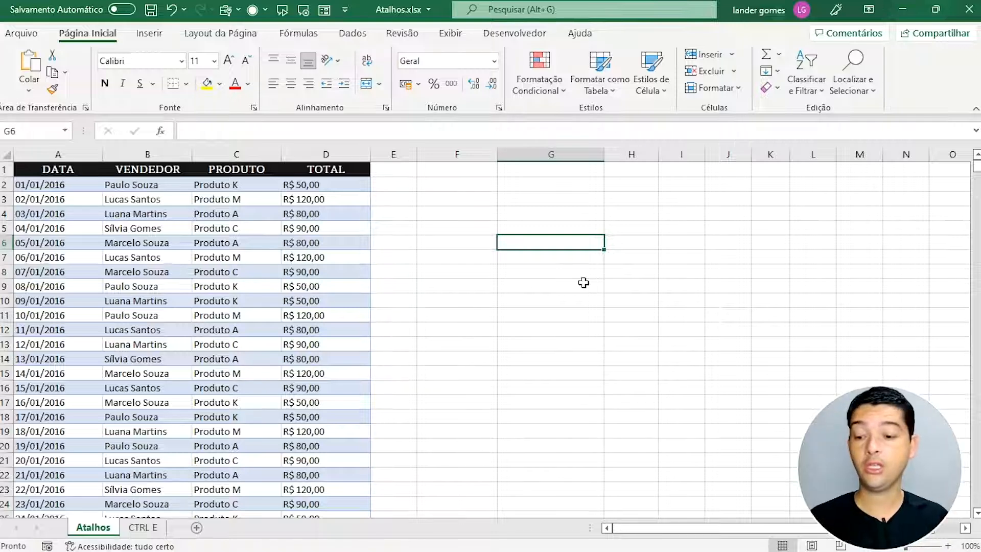
pyautogui.hotkey('ctrl', ';')
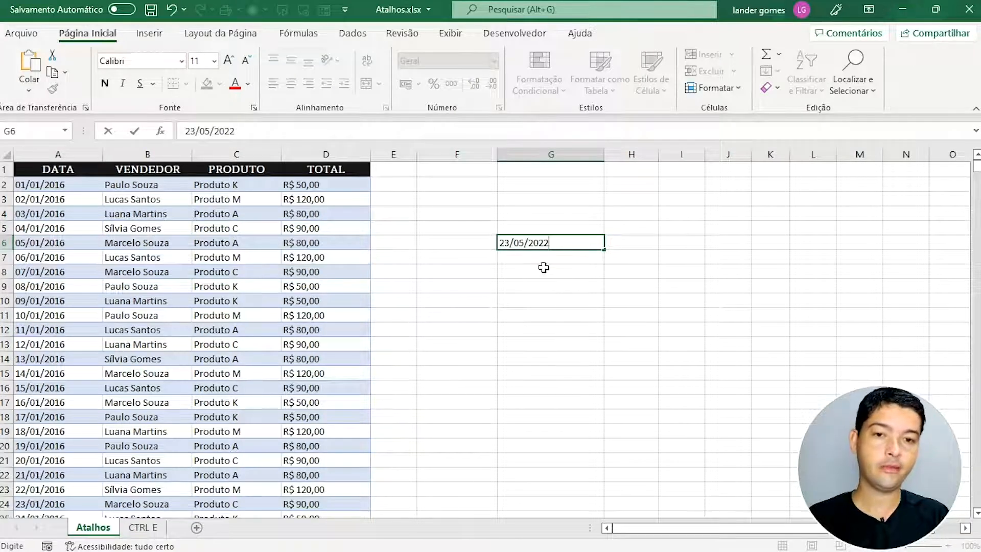
pyautogui.press('Return')
pyautogui.click(555, 248)
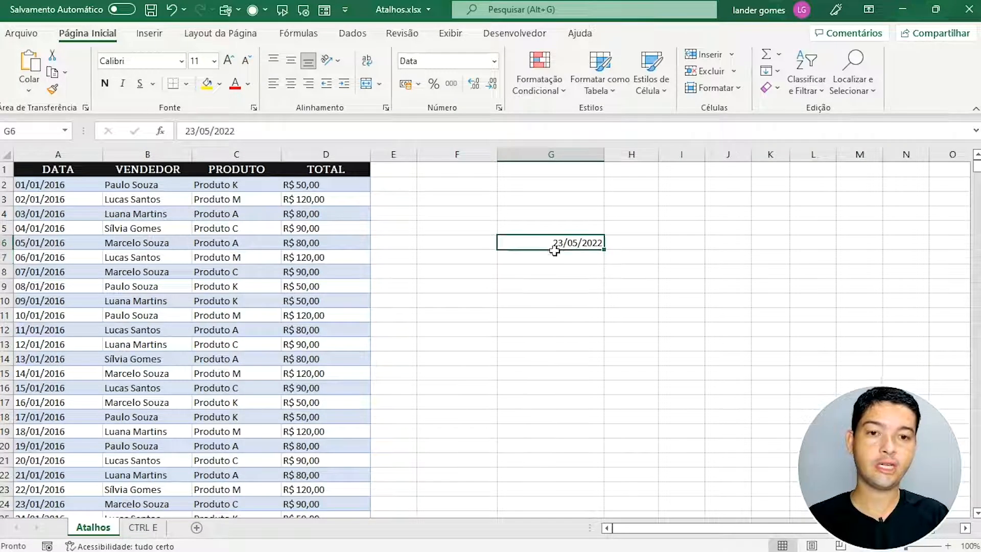
pyautogui.click(290, 83)
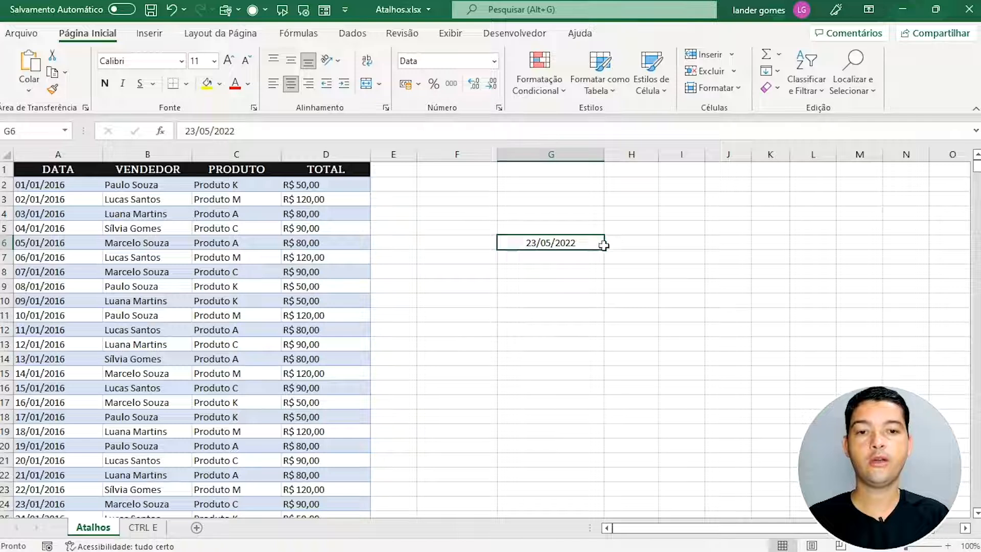
# Step: Insert the current time into G7 with Ctrl+Shift+;
pyautogui.click(546, 260)
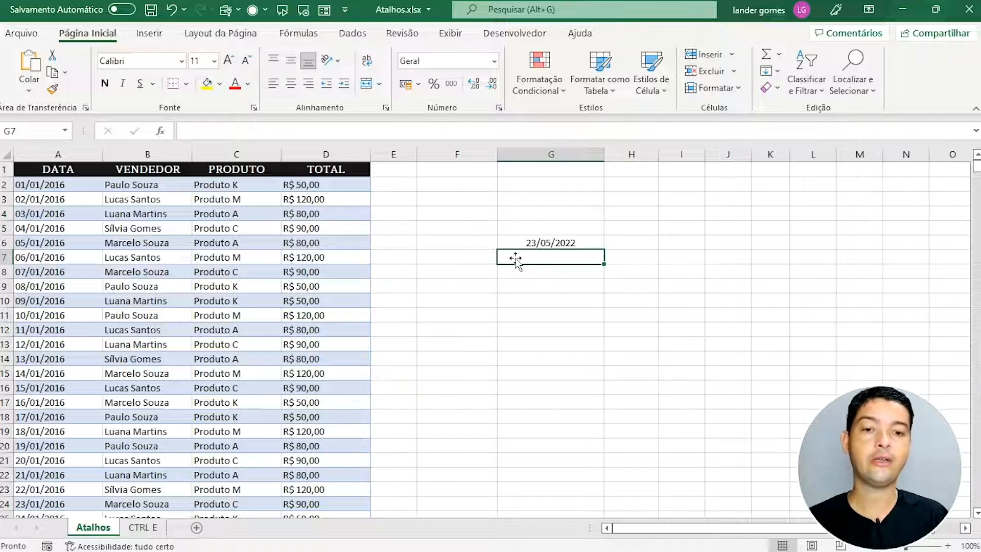
pyautogui.press('Up')
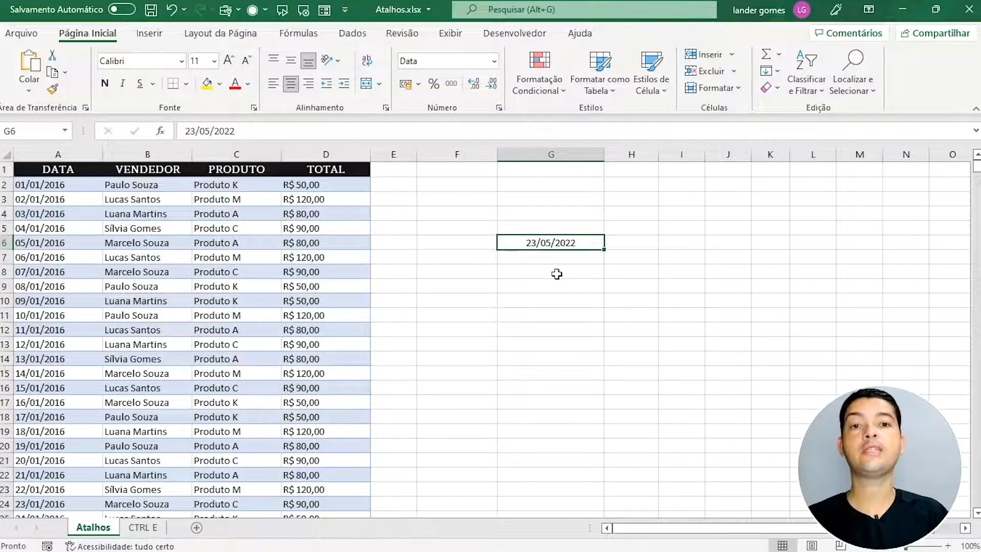
pyautogui.press('Down')
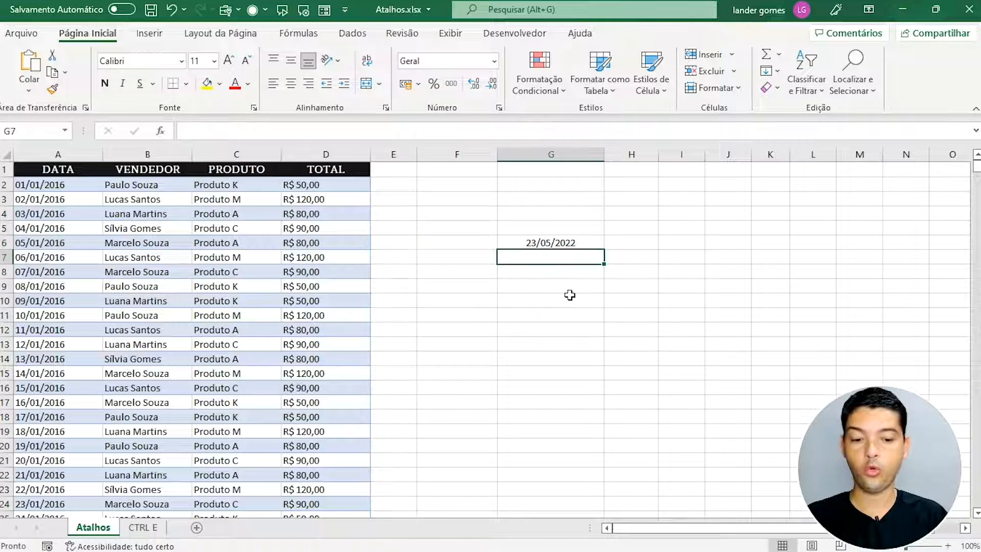
pyautogui.hotkey('ctrl', 'shift', ';')
# Step: Confirm the time 05:48 in G7 and centre it
pyautogui.press('Return')
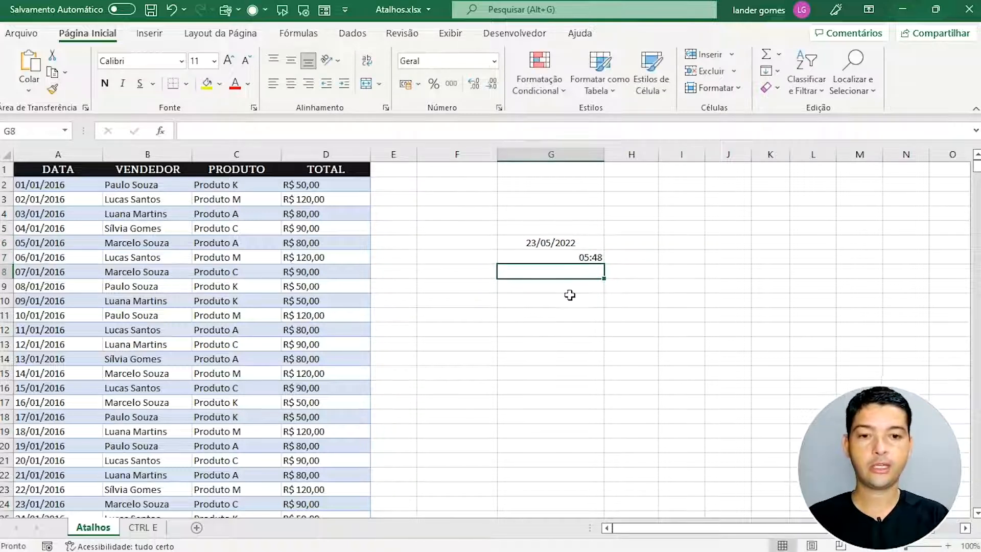
pyautogui.click(593, 258)
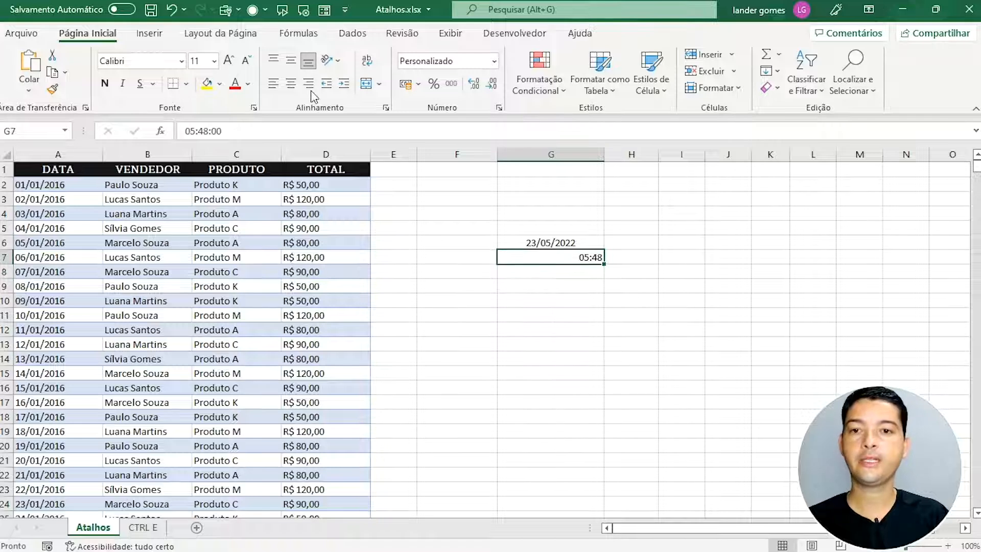
pyautogui.click(291, 85)
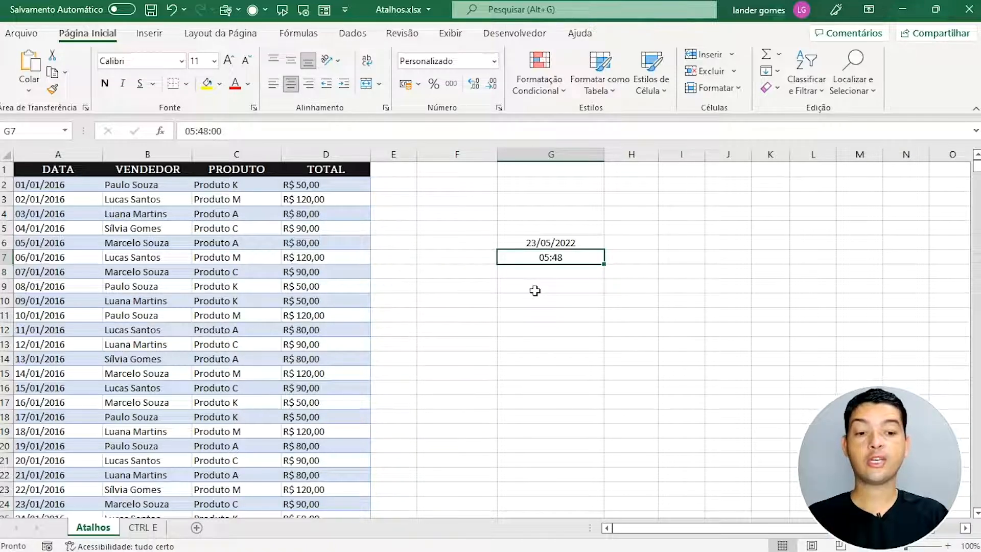
# Step: Compare the date in G6 and time in G7, ending on empty cell G4
pyautogui.click(526, 213)
pyautogui.click(542, 248)
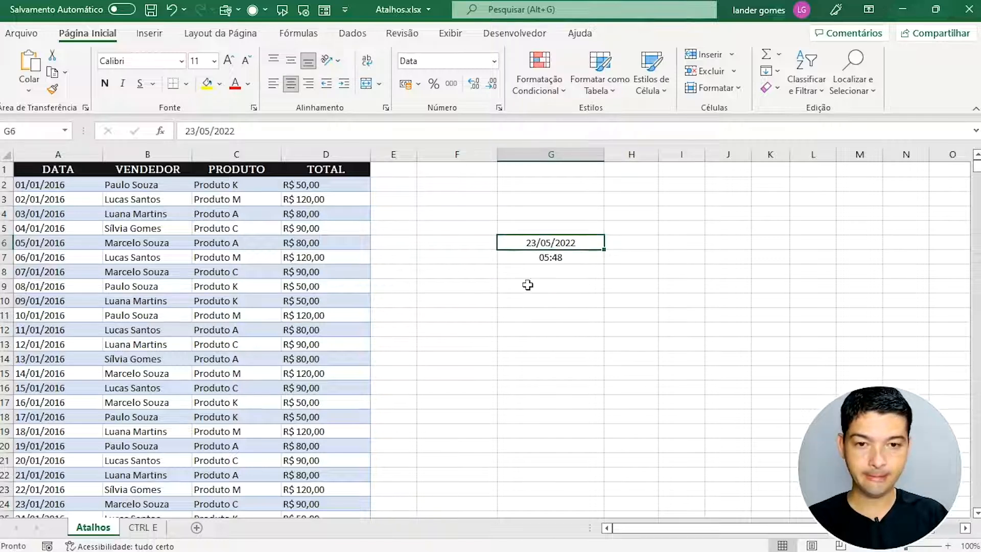
pyautogui.click(545, 261)
pyautogui.click(539, 249)
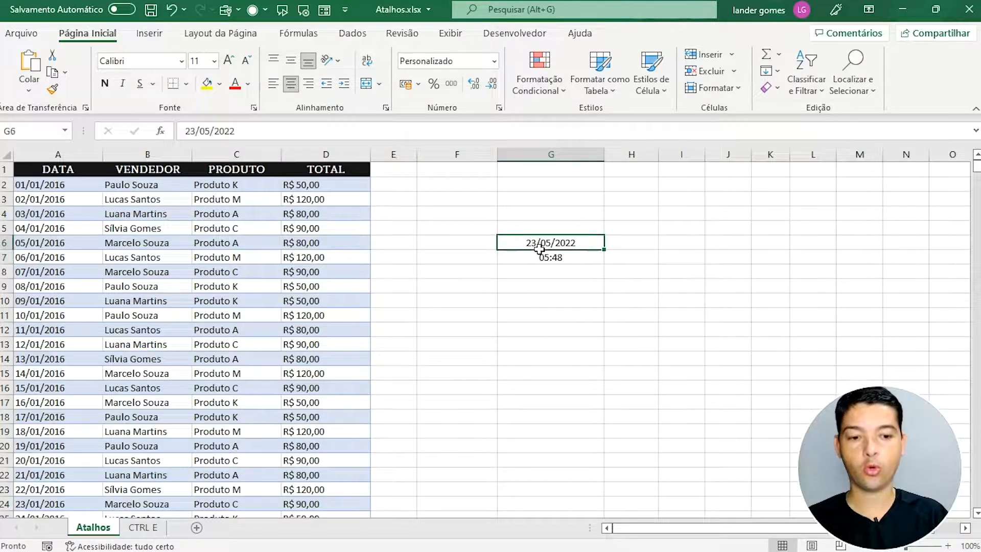
pyautogui.click(542, 258)
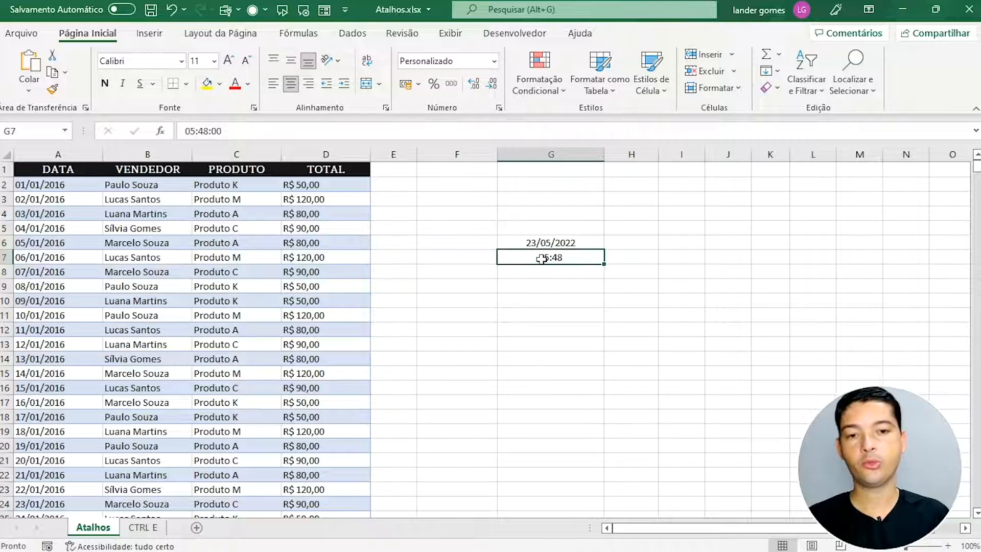
pyautogui.click(526, 219)
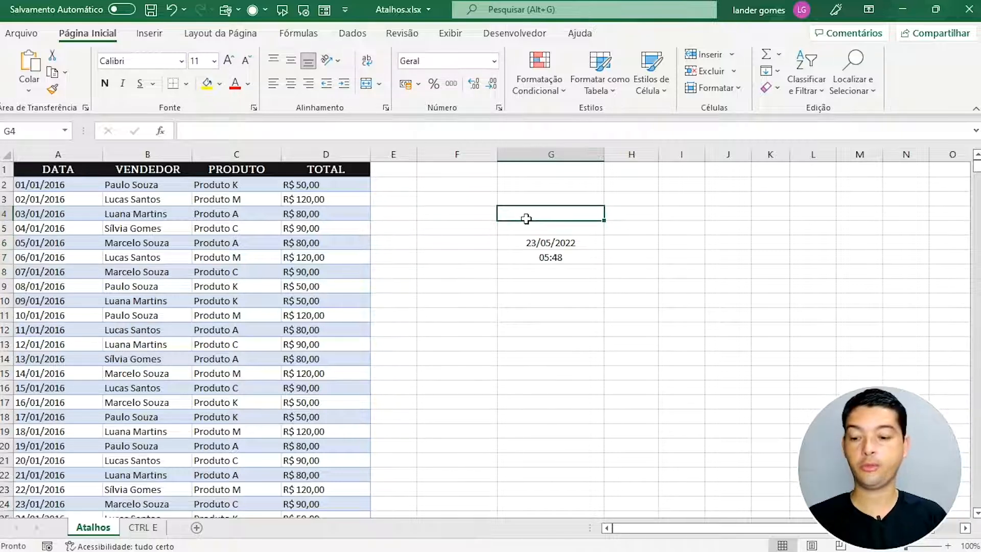
# Step: Enter the combined stamp 23/05/2022 05:49 in G4 and centre it
pyautogui.hotkey('ctrl', ';')
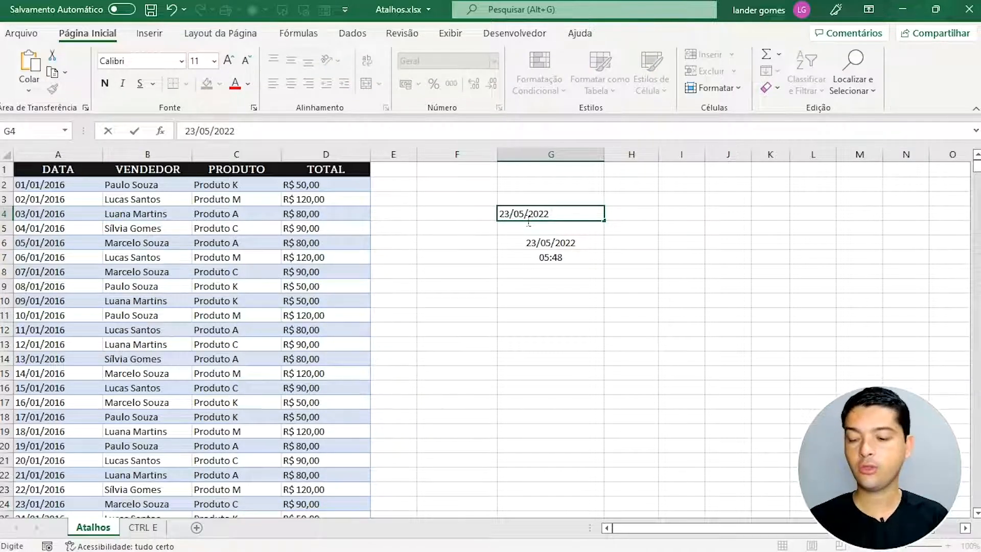
pyautogui.hotkey('ctrl', 'shift', ';')
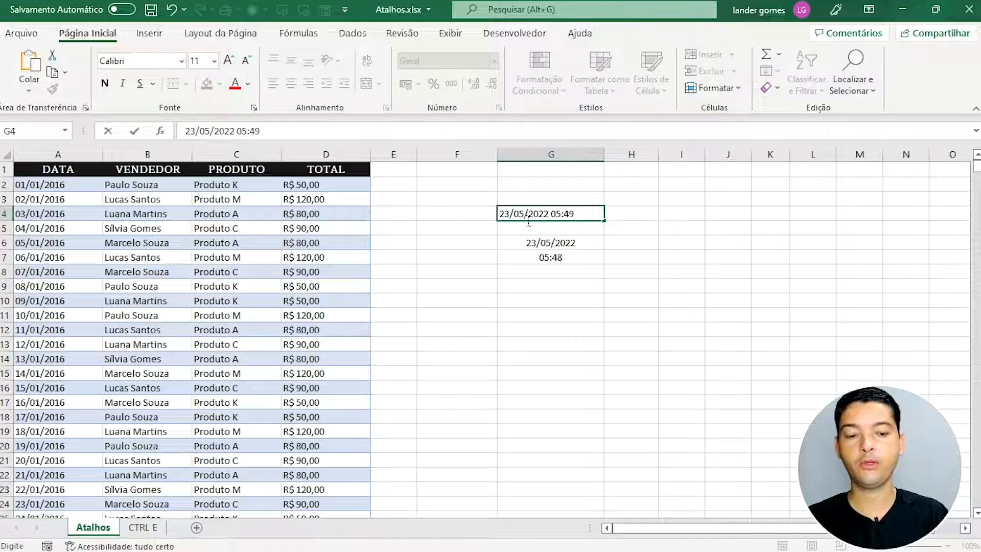
pyautogui.hotkey('ctrl', 'Return')
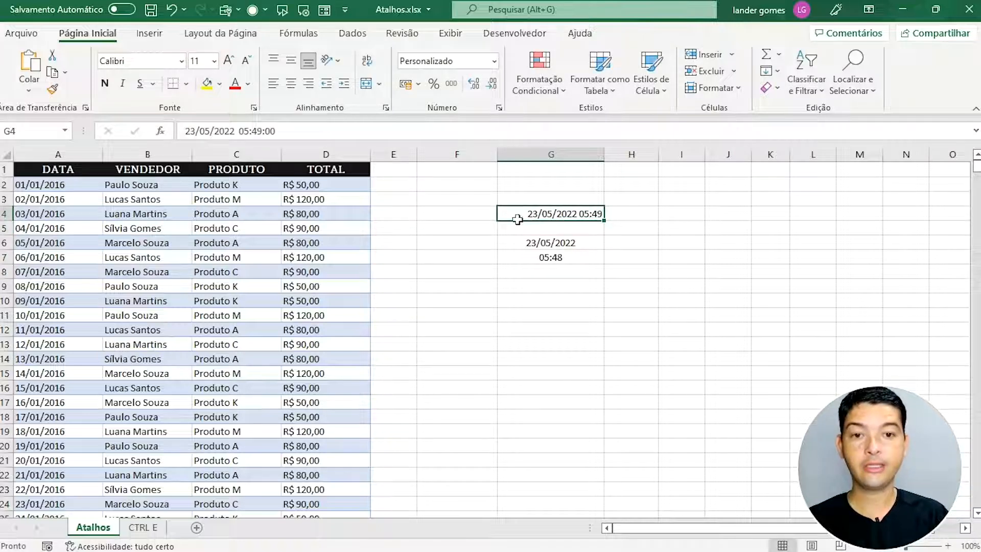
pyautogui.click(291, 84)
# Step: Review the G4 stamp, select G3:G7 holding the stamps, then move to G11
pyautogui.click(639, 287)
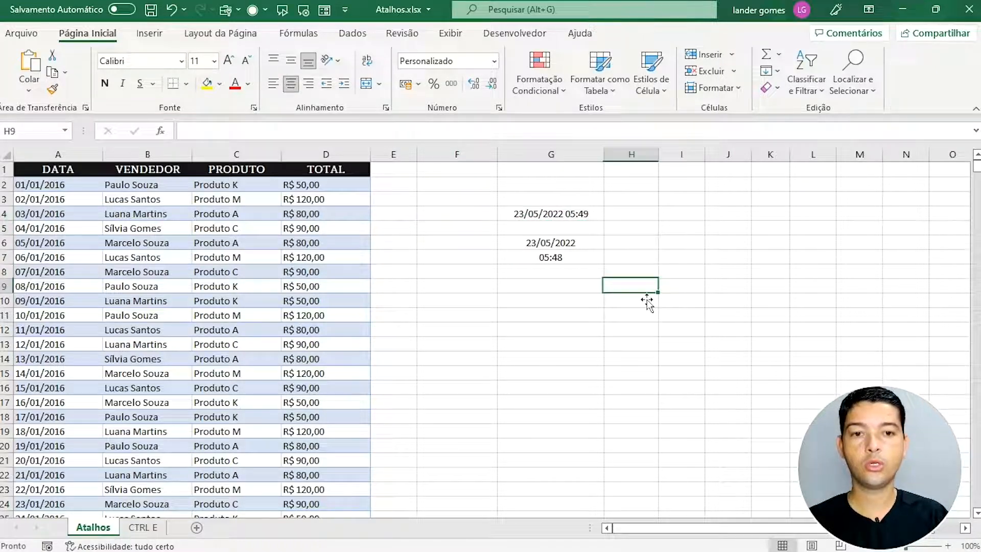
pyautogui.click(563, 218)
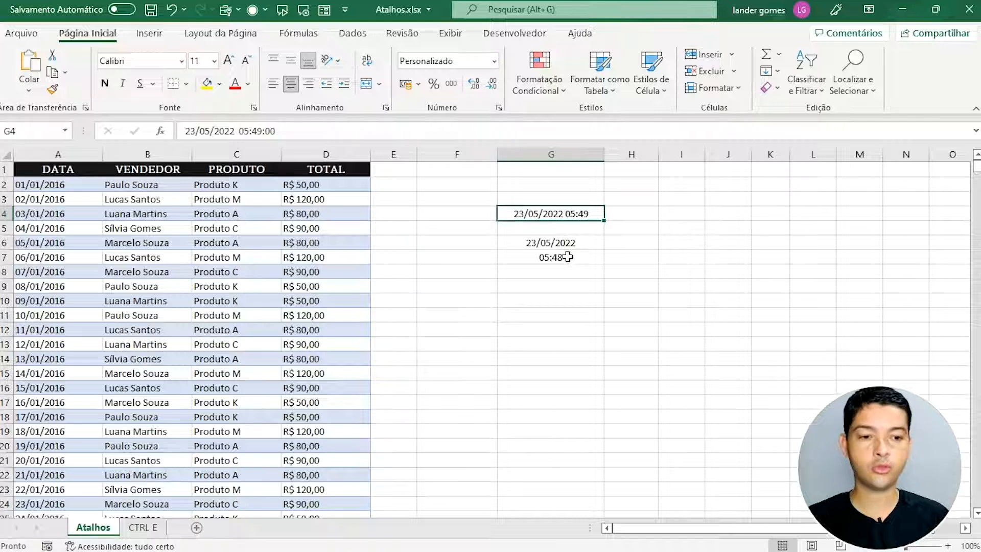
pyautogui.click(543, 229)
pyautogui.click(546, 217)
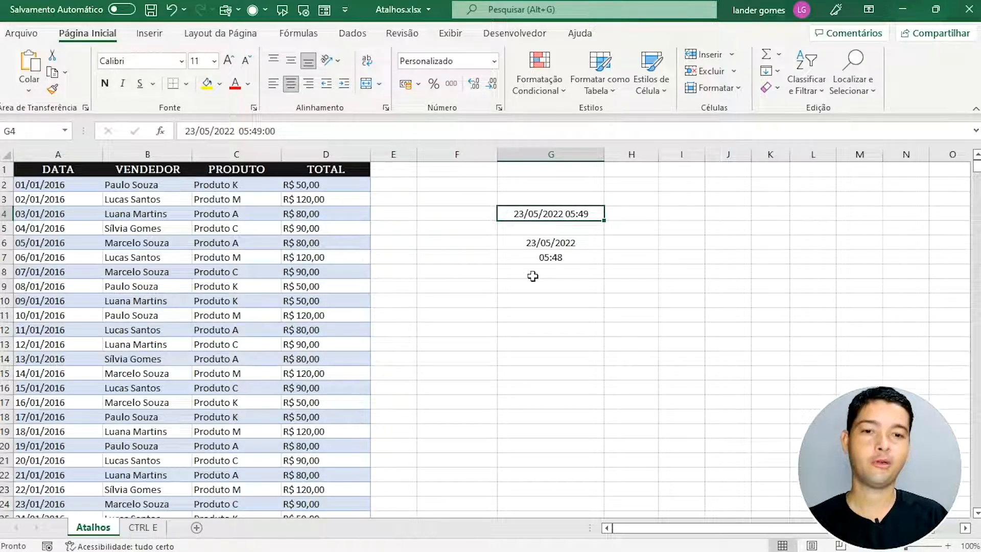
pyautogui.click(543, 228)
pyautogui.click(541, 217)
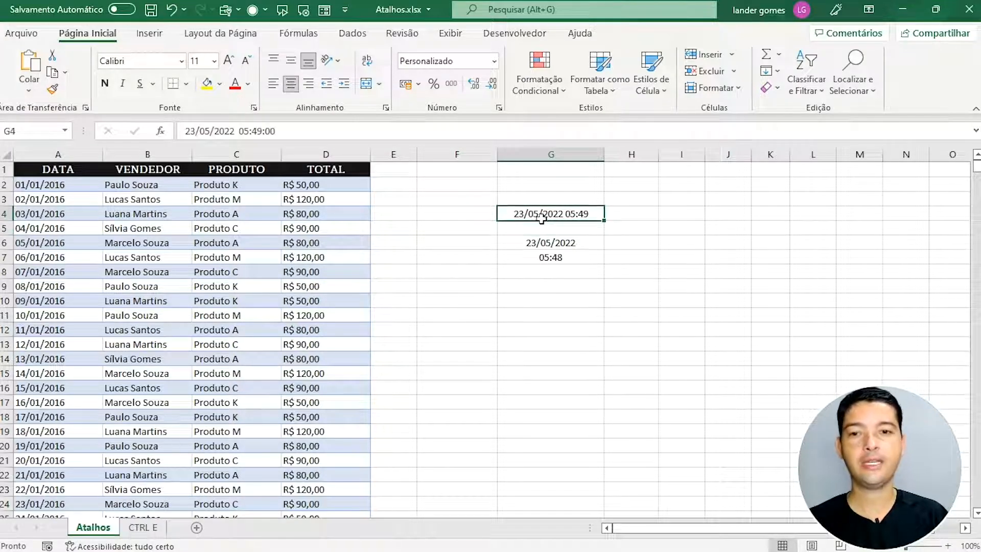
pyautogui.click(558, 289)
pyautogui.moveTo(552, 199); pyautogui.dragTo(576, 261)
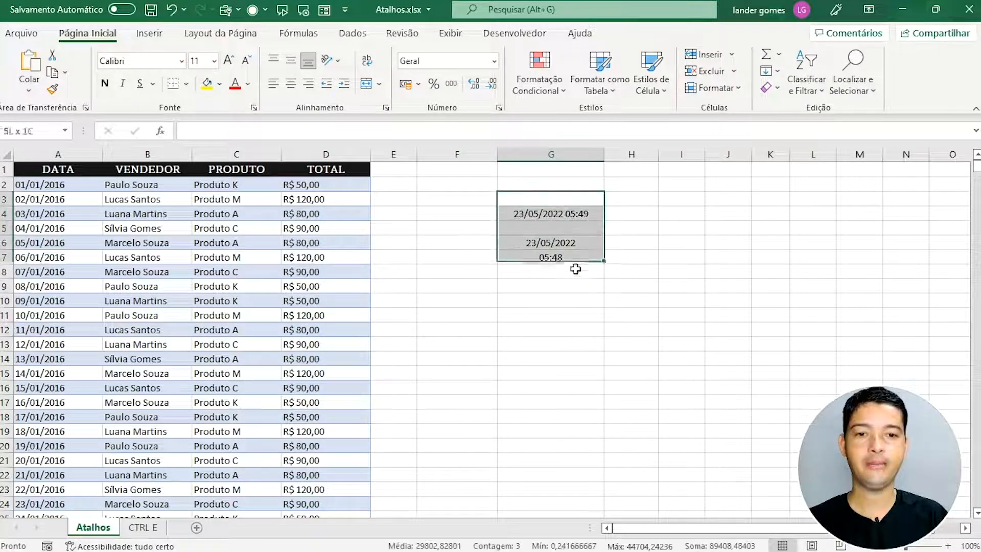
pyautogui.click(557, 316)
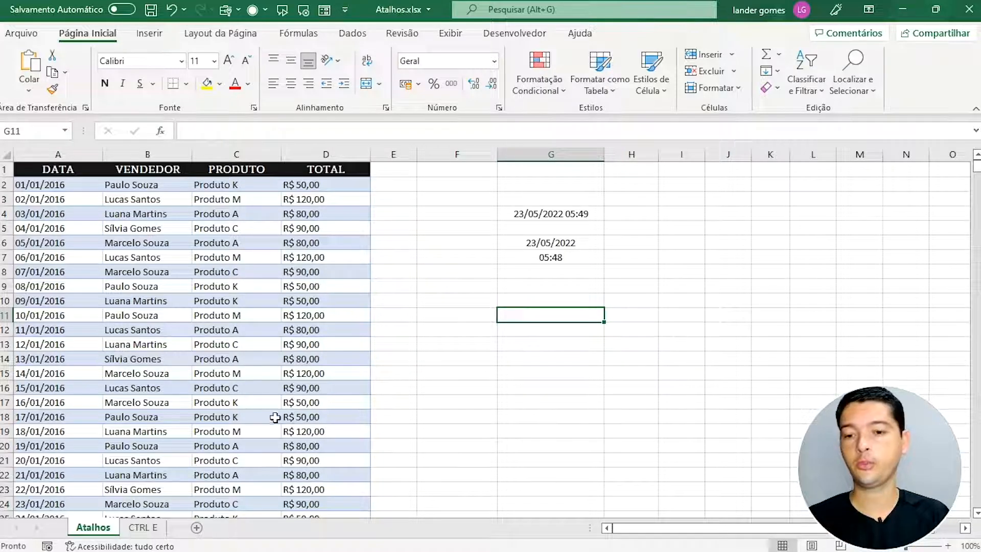
# Step: Open the CTRL E sheet, look over the NOME and EMAIL B2:B12 ranges, ending on B2
pyautogui.click(147, 529)
pyautogui.click(201, 360)
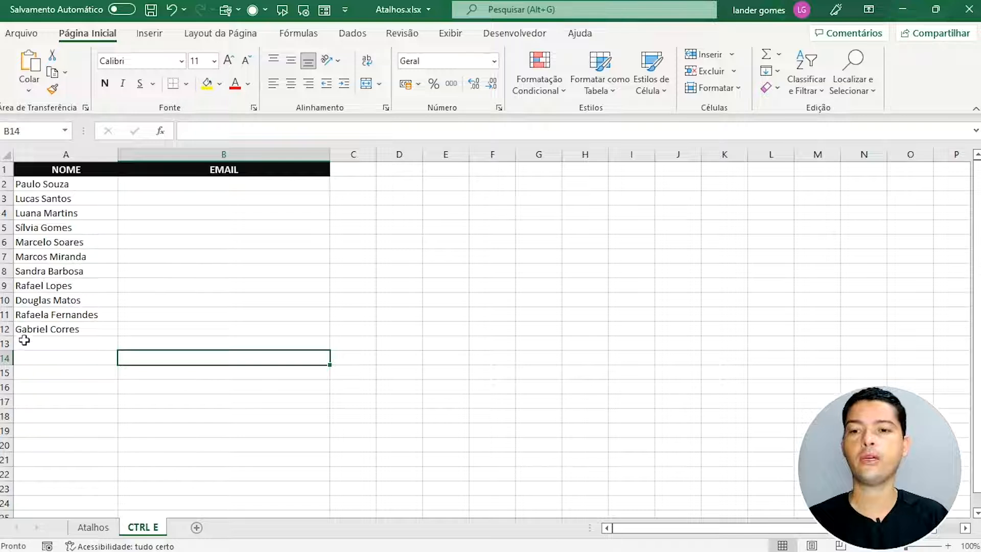
pyautogui.click(194, 188)
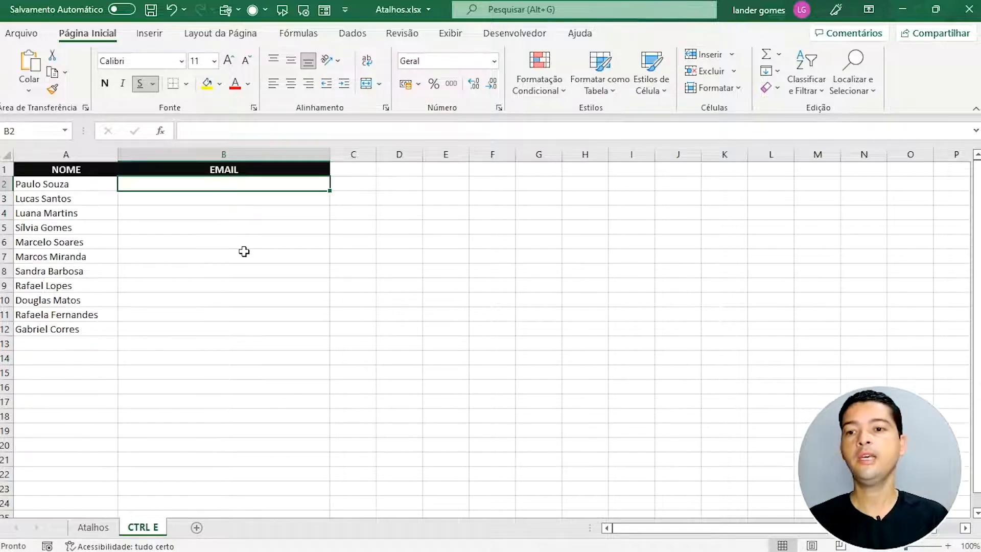
pyautogui.moveTo(72, 185); pyautogui.dragTo(72, 329)
pyautogui.moveTo(182, 189); pyautogui.dragTo(194, 329)
pyautogui.click(205, 319)
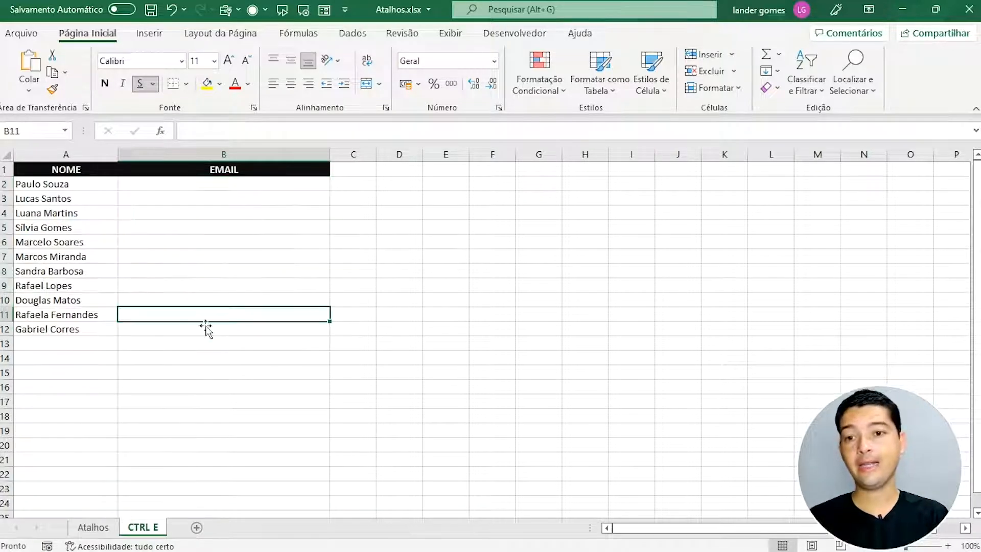
pyautogui.click(196, 199)
pyautogui.click(203, 185)
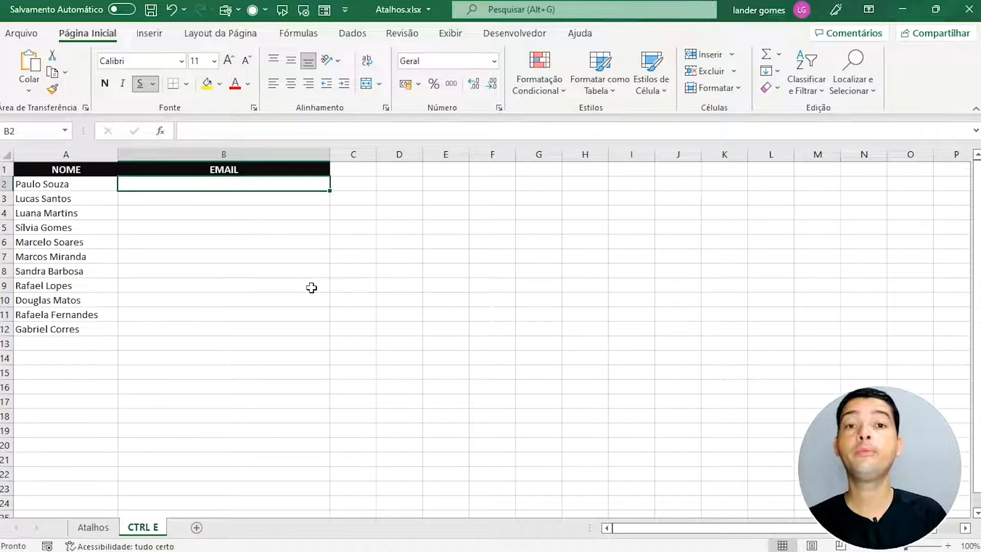
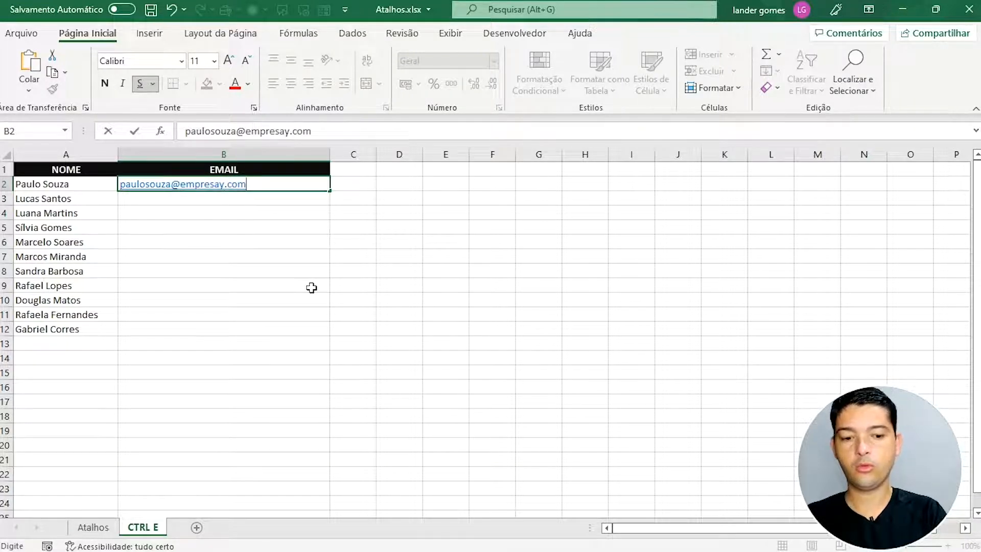
pyautogui.press('Return')
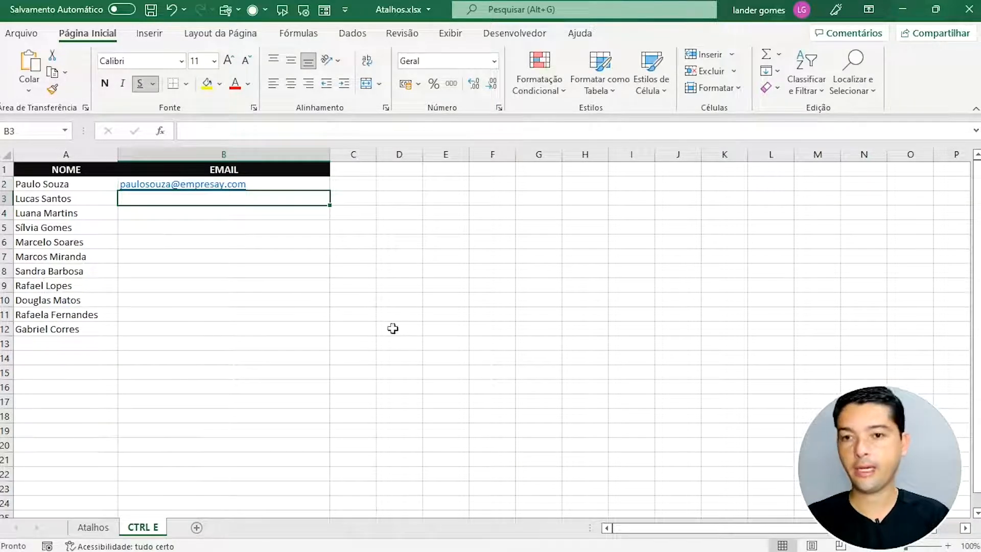
pyautogui.click(312, 187)
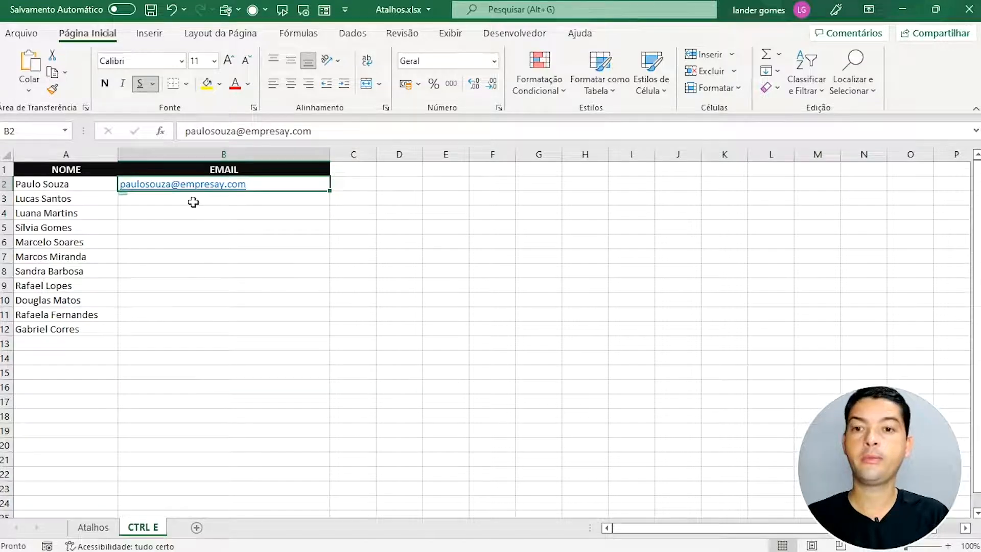
pyautogui.click(219, 201)
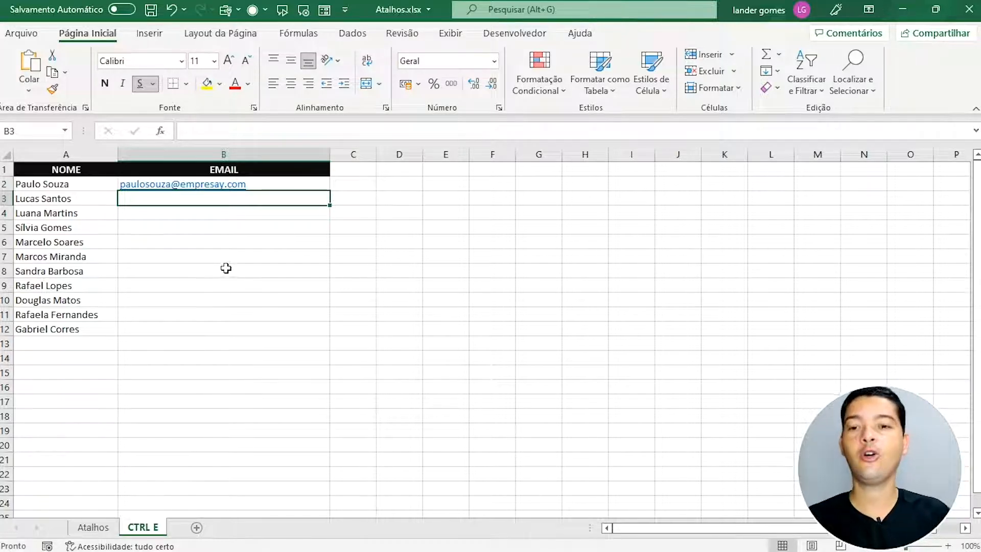
pyautogui.click(232, 290)
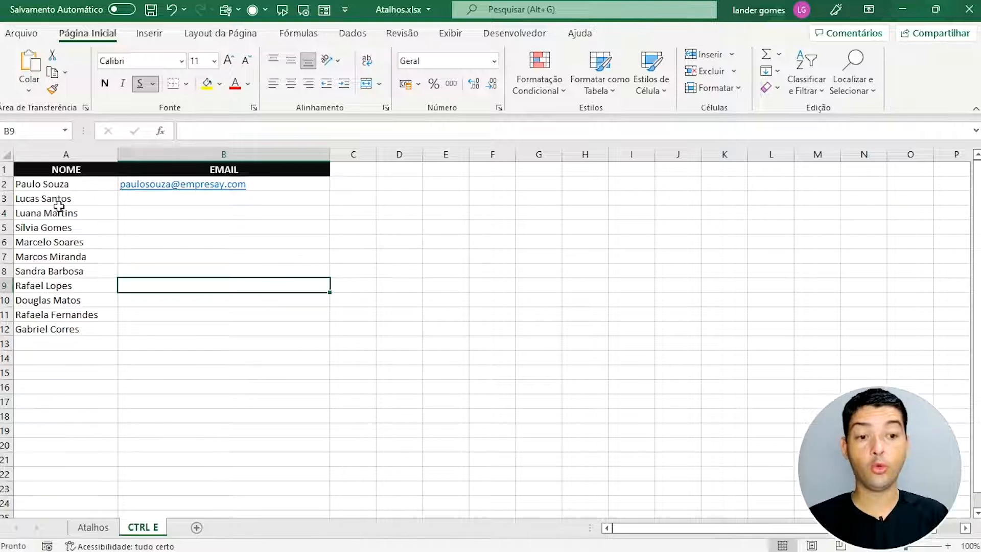
pyautogui.click(228, 198)
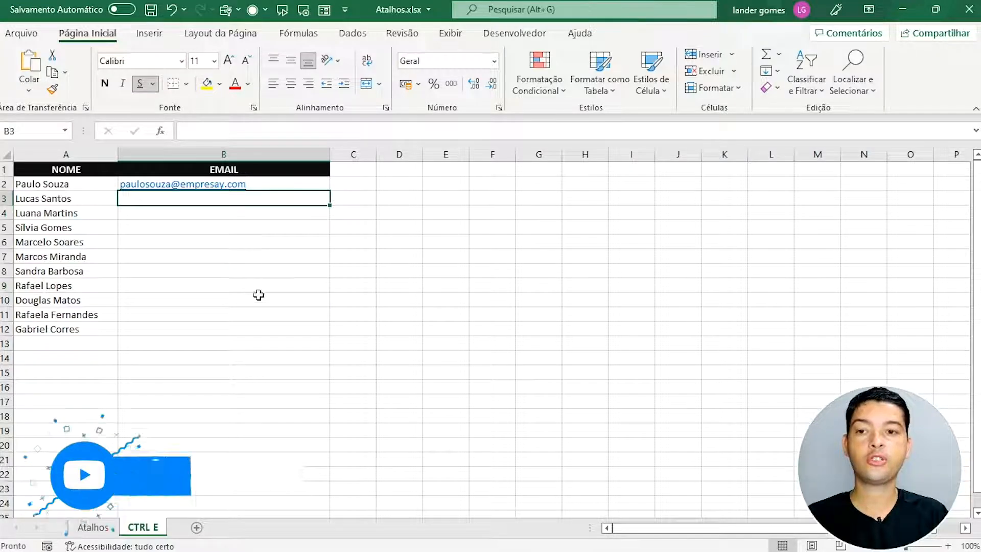
# Step: Flash Fill the remaining EMAIL cells from B3 with Ctrl+E
pyautogui.hotkey('ctrl', 'e')
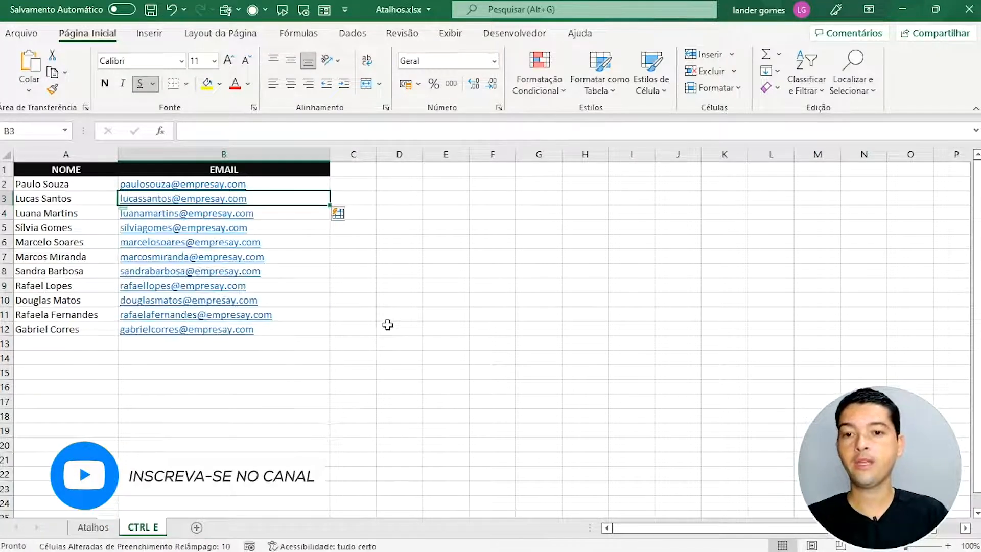
pyautogui.click(388, 317)
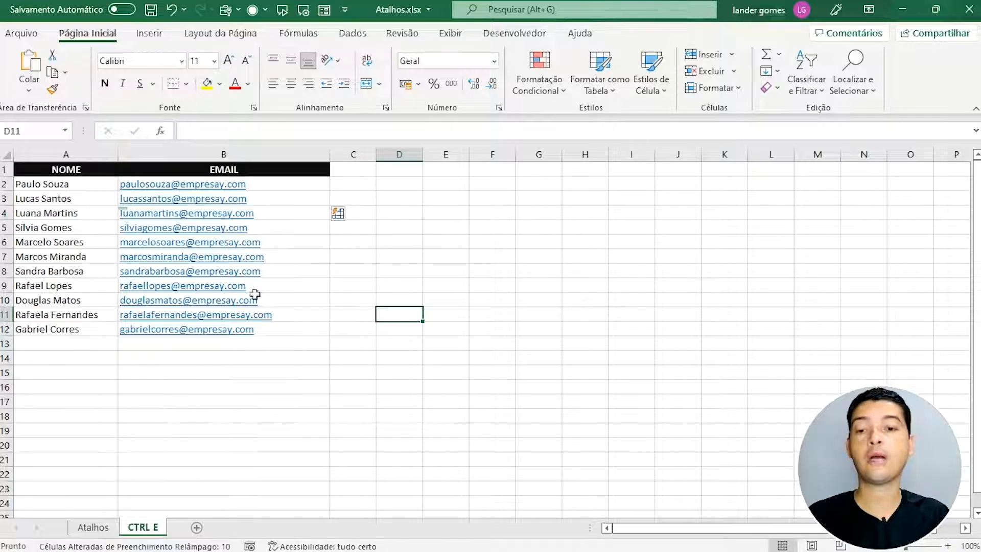
# Step: Cancel the accidental cell move and delete the Flash-Filled addresses in B3:B14
pyautogui.click(313, 346)
pyautogui.moveTo(292, 352); pyautogui.dragTo(279, 324)
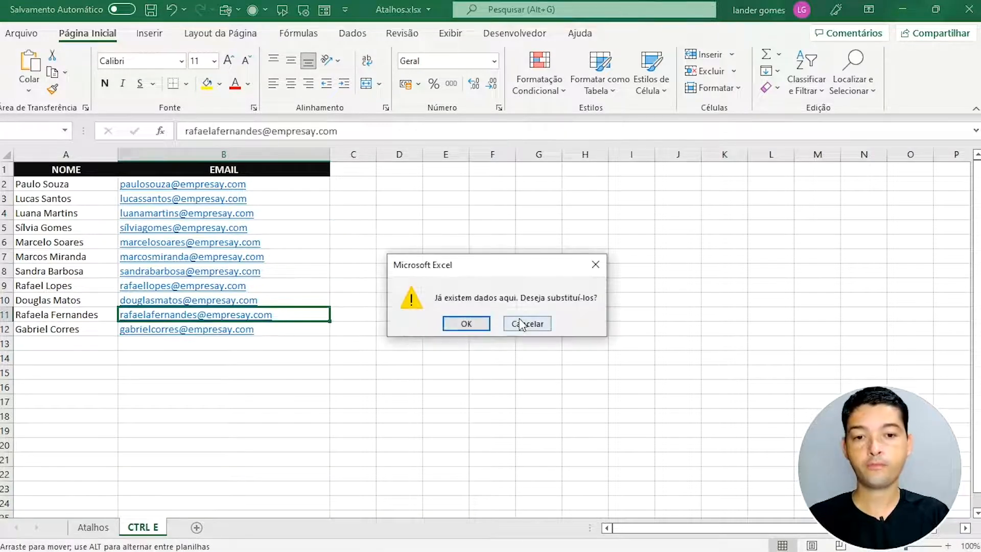
pyautogui.click(521, 324)
pyautogui.click(254, 360)
pyautogui.moveTo(254, 361); pyautogui.dragTo(255, 209)
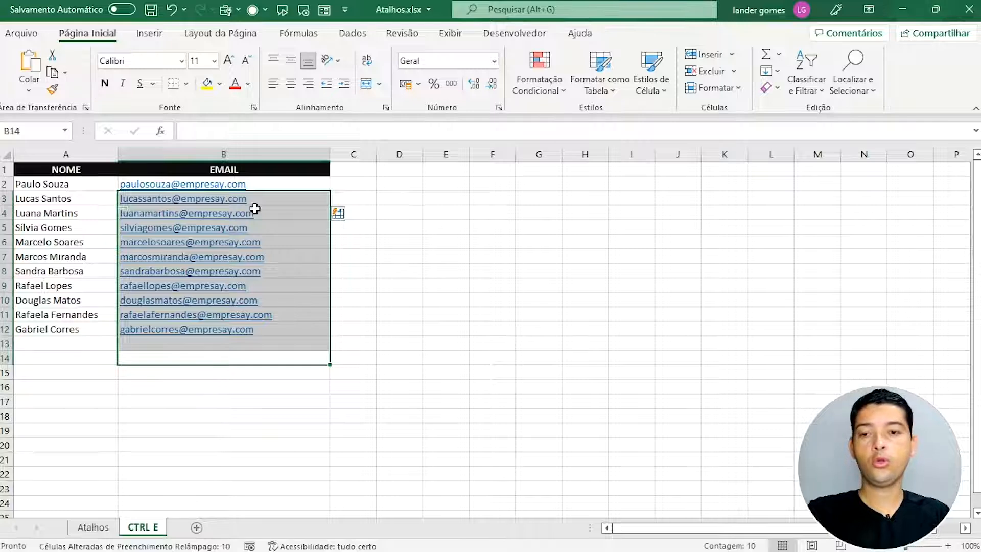
pyautogui.press('Delete')
pyautogui.click(193, 213)
pyautogui.click(194, 199)
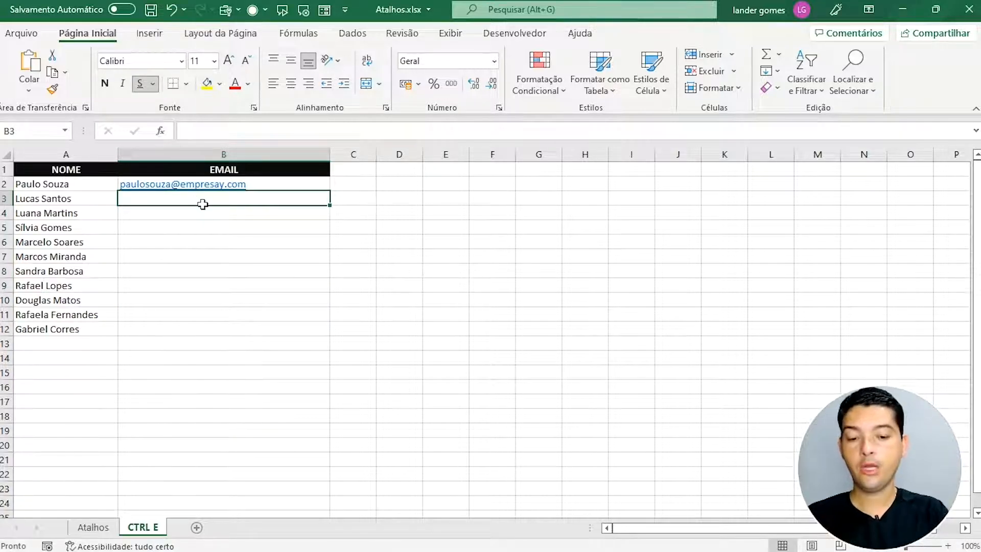
# Step: Confirm the hand-typed second address and Flash Fill the remaining EMAIL cells with Ctrl+E
pyautogui.press('Return')
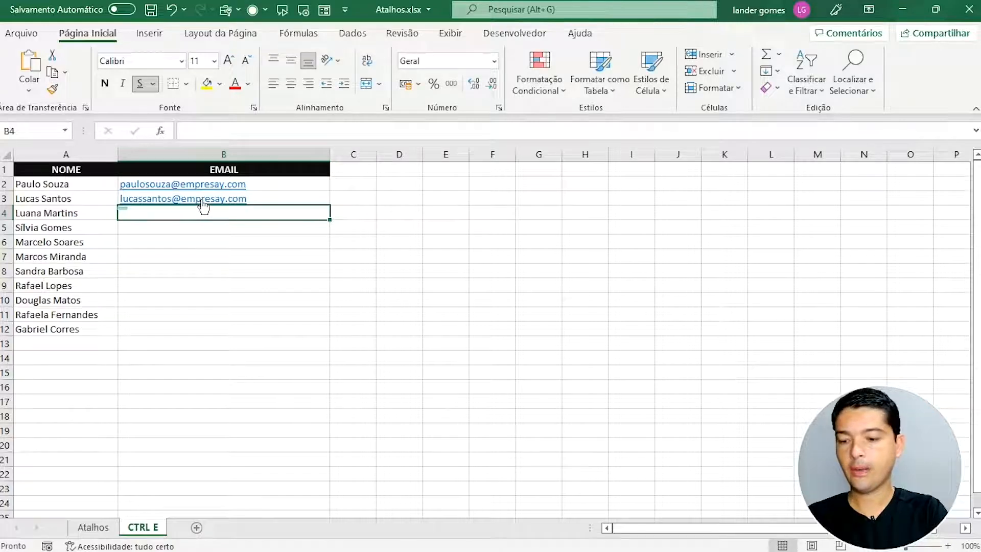
pyautogui.hotkey('ctrl', 'e')
pyautogui.click(389, 345)
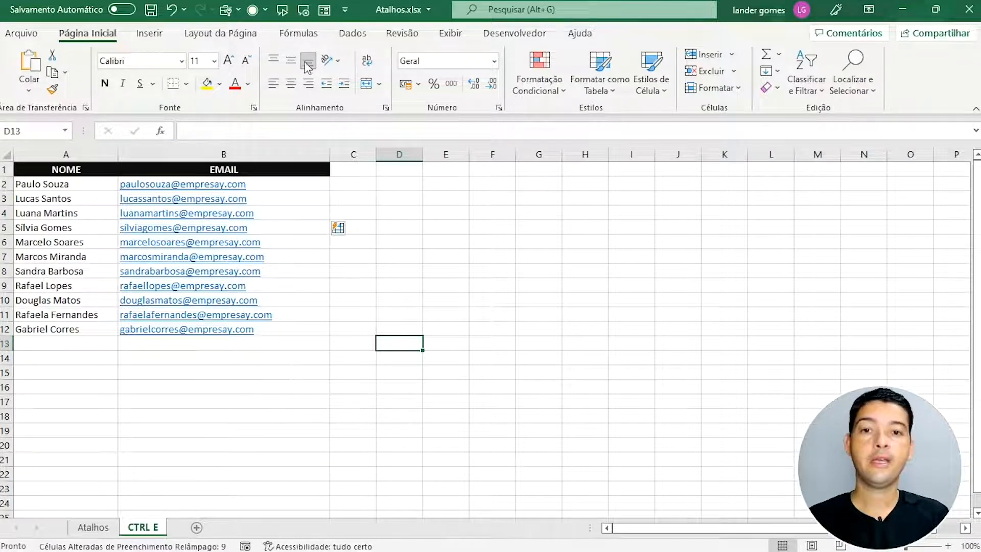
pyautogui.click(352, 35)
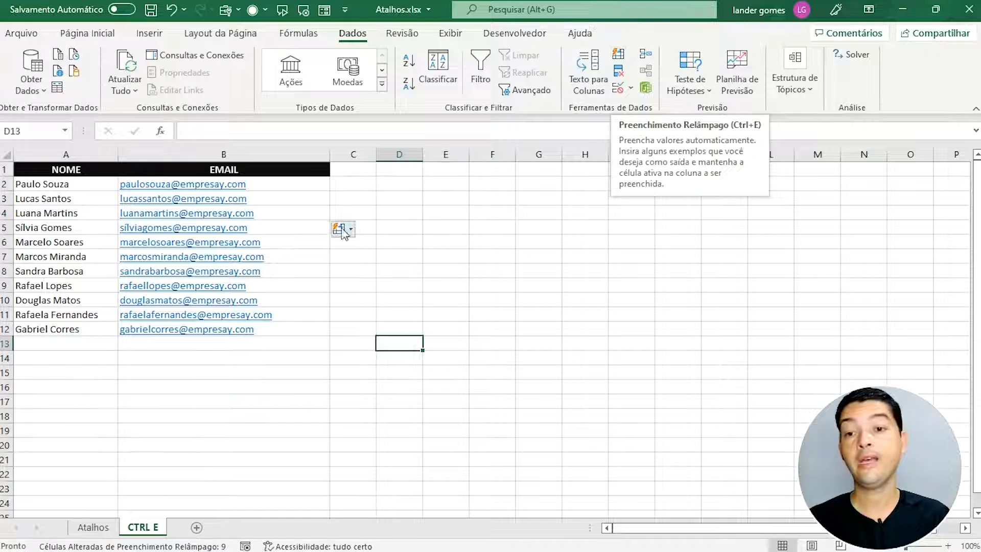
# Step: Clear the filled addresses in B3:B14, leaving only the first example
pyautogui.click(254, 346)
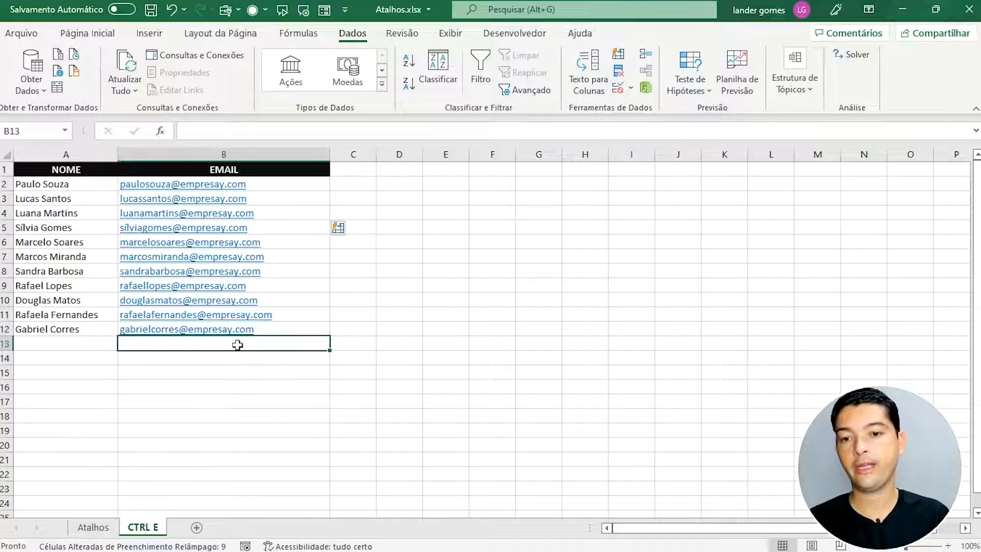
pyautogui.moveTo(231, 367); pyautogui.dragTo(249, 209)
pyautogui.press('Delete')
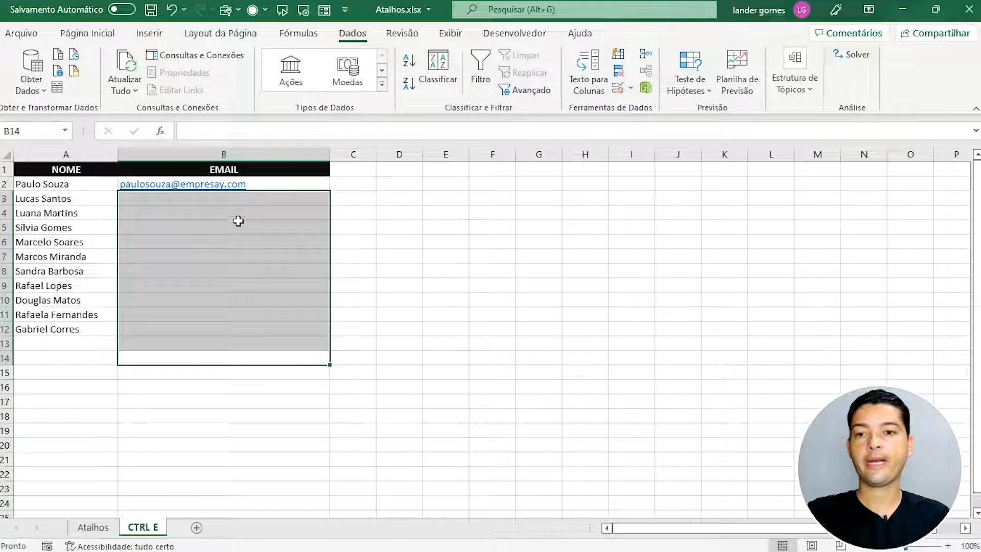
# Step: Regenerate the empresay.com addresses from B3 with Preenchimento Relâmpago (Flash Fill)
pyautogui.click(235, 269)
pyautogui.click(199, 200)
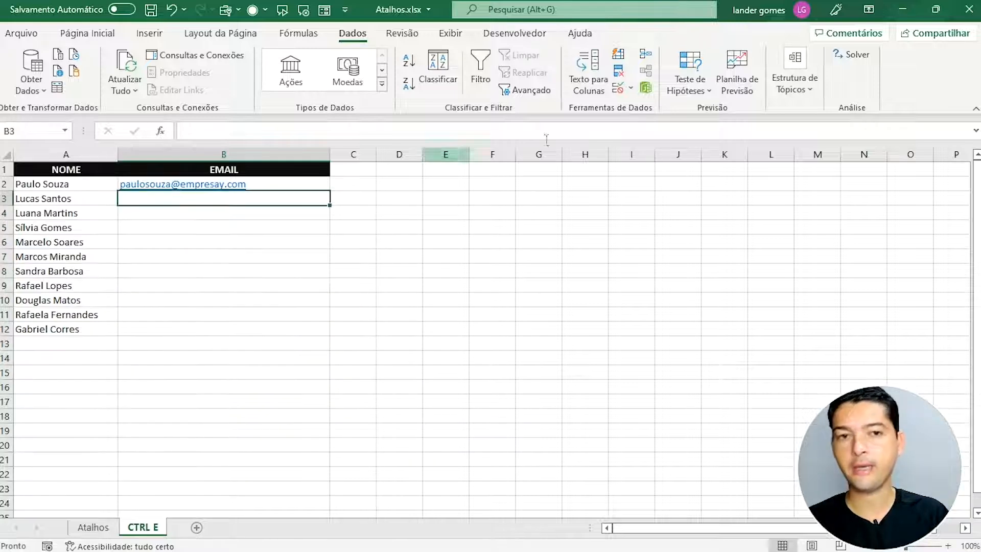
pyautogui.click(623, 62)
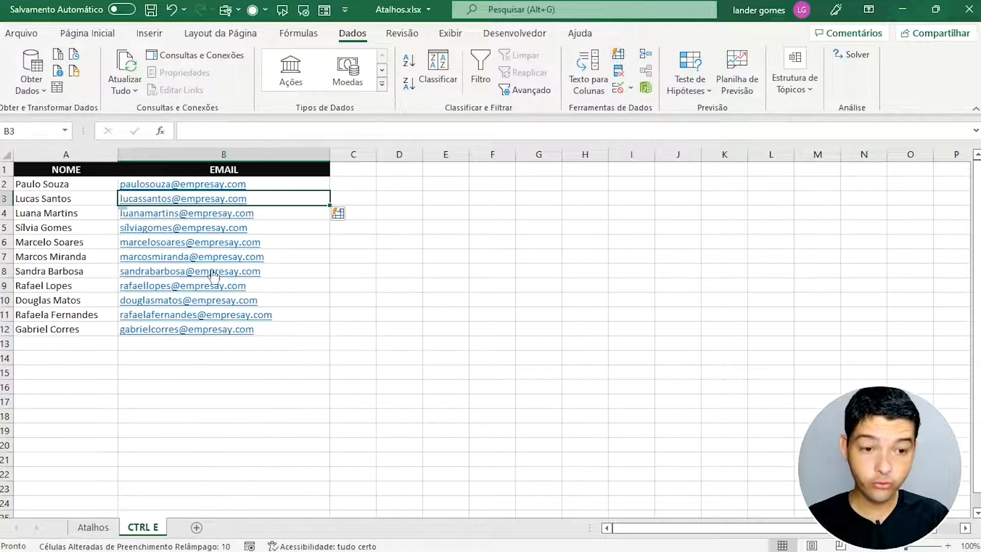
pyautogui.click(522, 357)
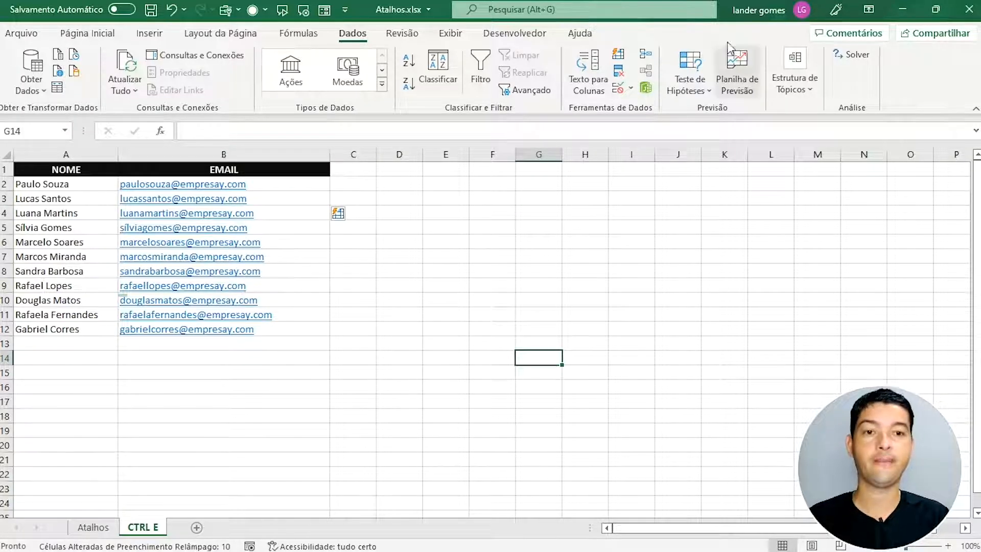
pyautogui.click(387, 287)
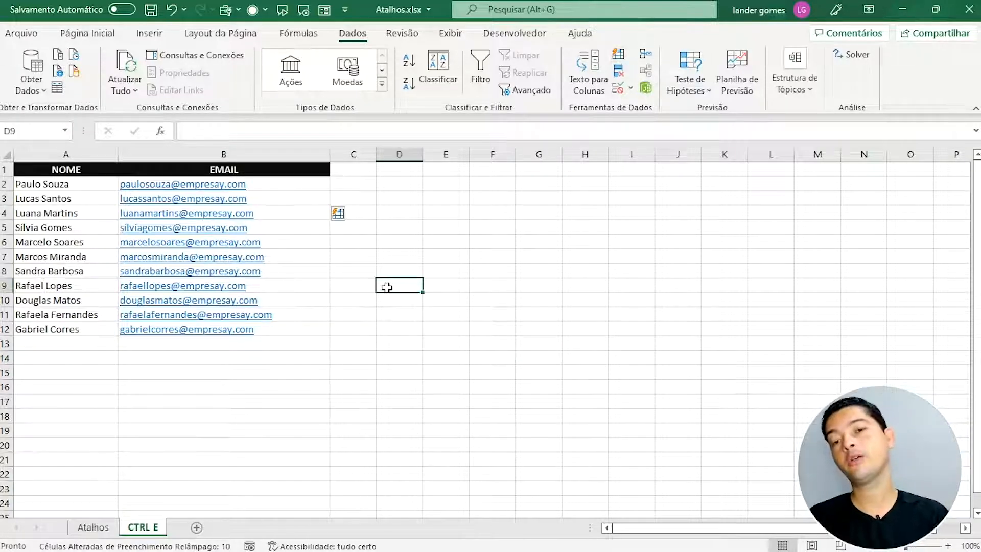